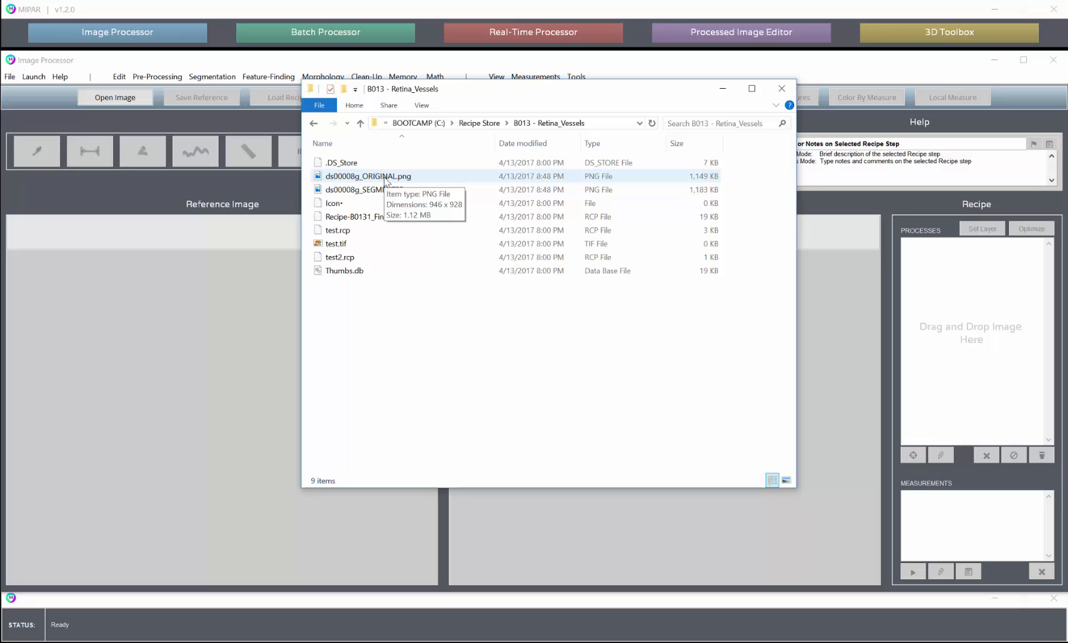
- Load ds00008g_ORIGINAL.png and apply Find Lines for dark features with thickness 2 and strength about 4.3
drag(385, 179, 922, 323)
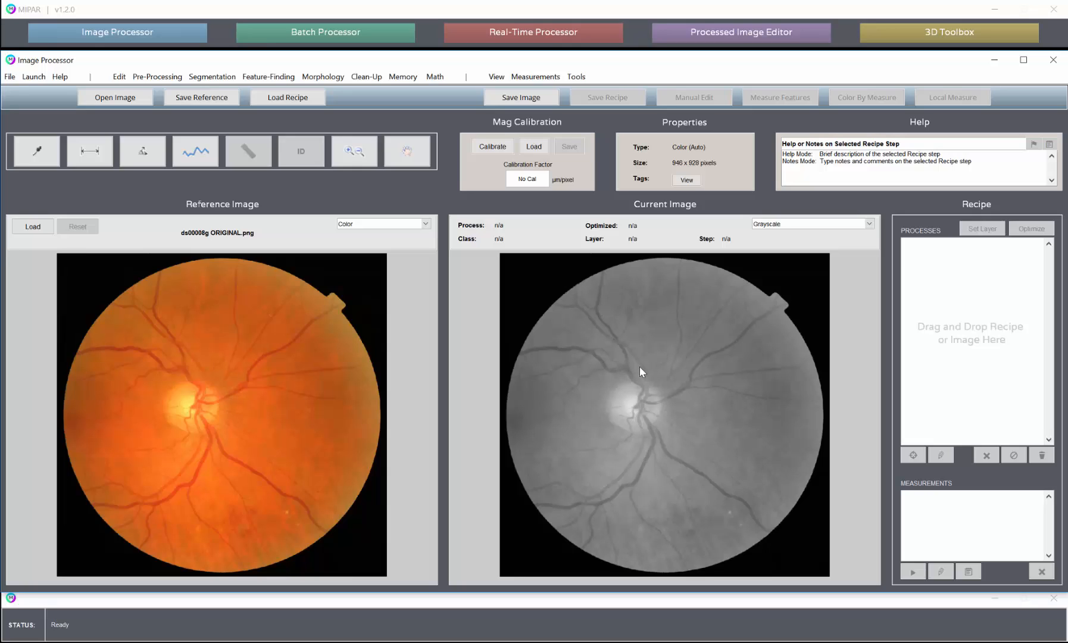
click(268, 76)
click(288, 119)
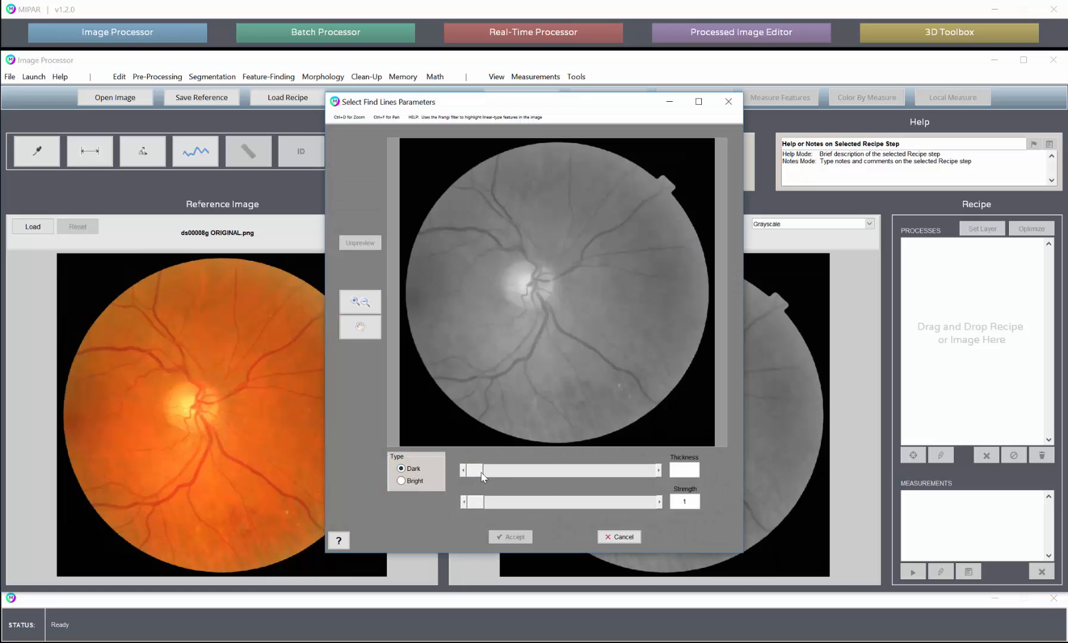
drag(482, 471, 501, 472)
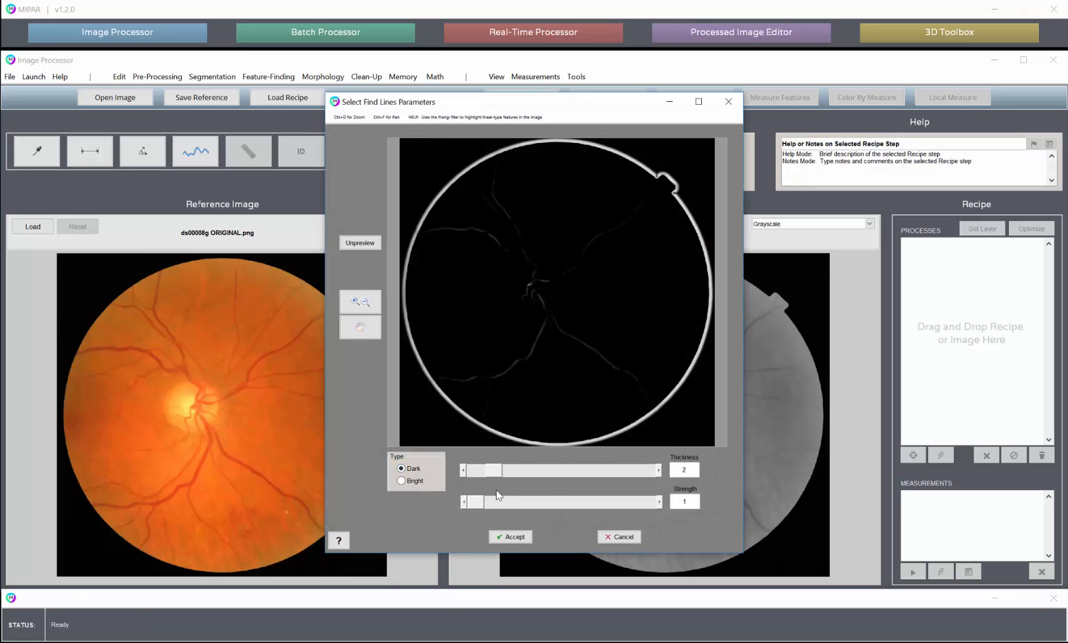
drag(476, 502, 539, 505)
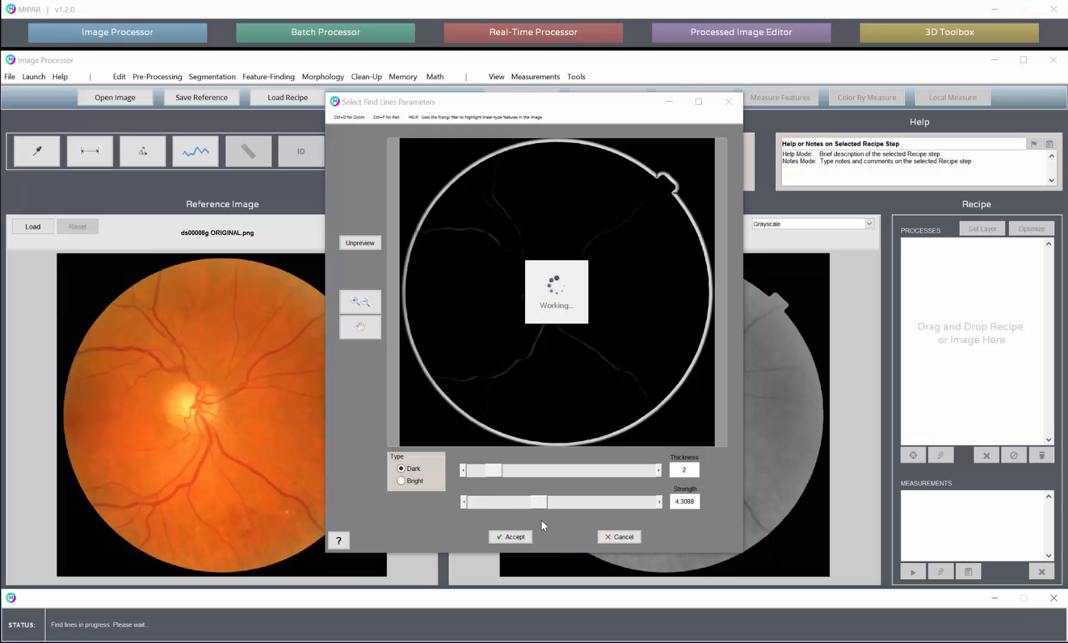
click(510, 536)
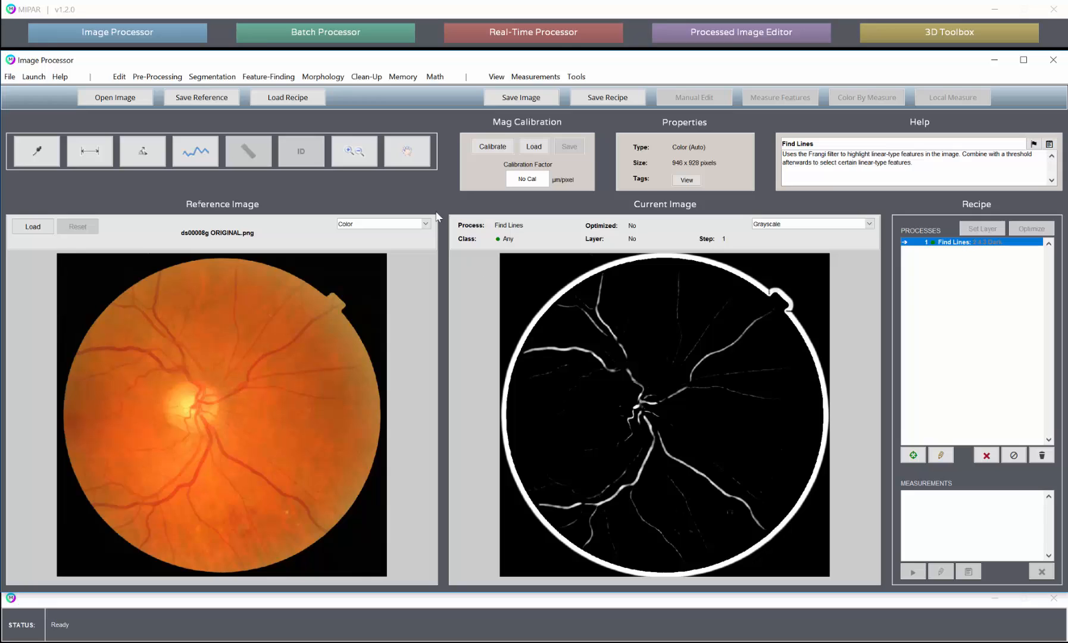
- Apply a manual Basic Threshold to the Find Lines result, selecting pixels above a value of 0
click(270, 77)
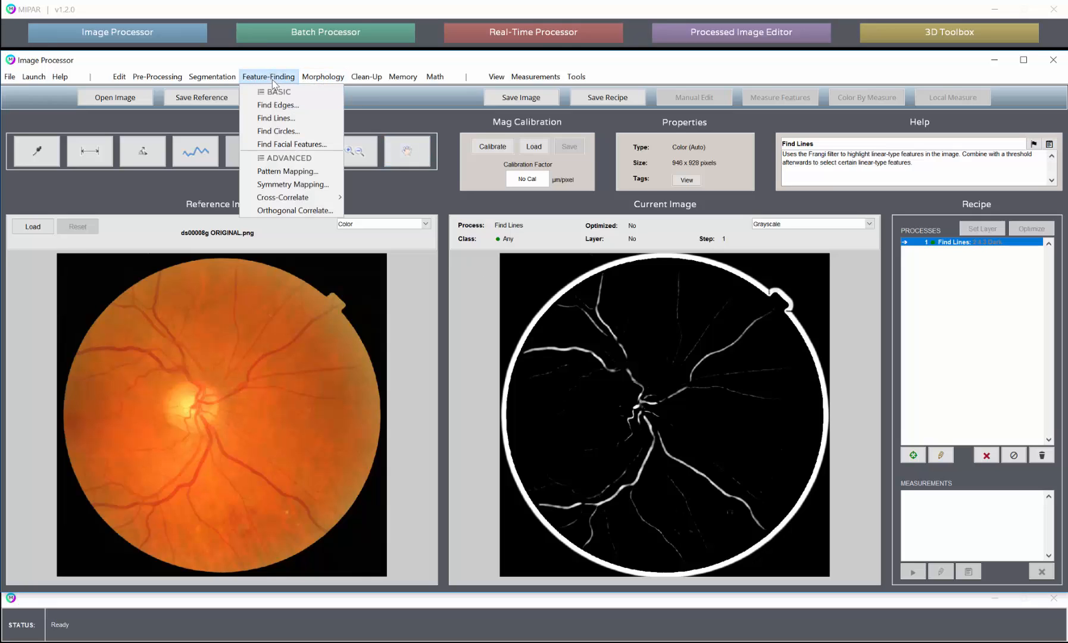
mouse_move(223, 81)
click(232, 127)
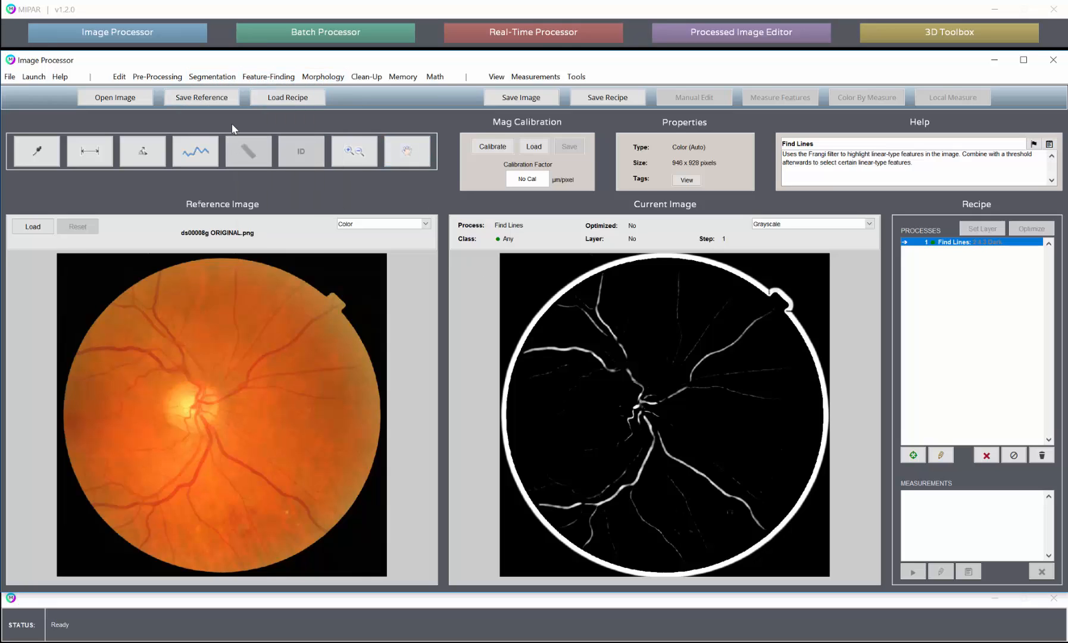
click(221, 77)
click(237, 130)
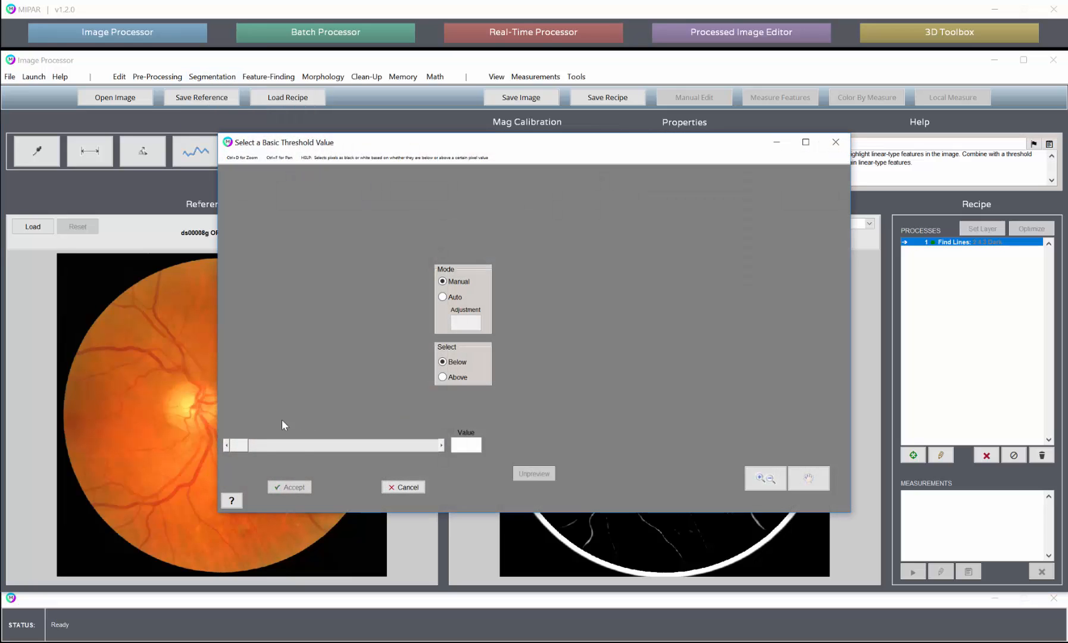
mouse_move(246, 445)
mouse_down()
mouse_move(297, 446)
mouse_move(245, 450)
mouse_up()
click(456, 374)
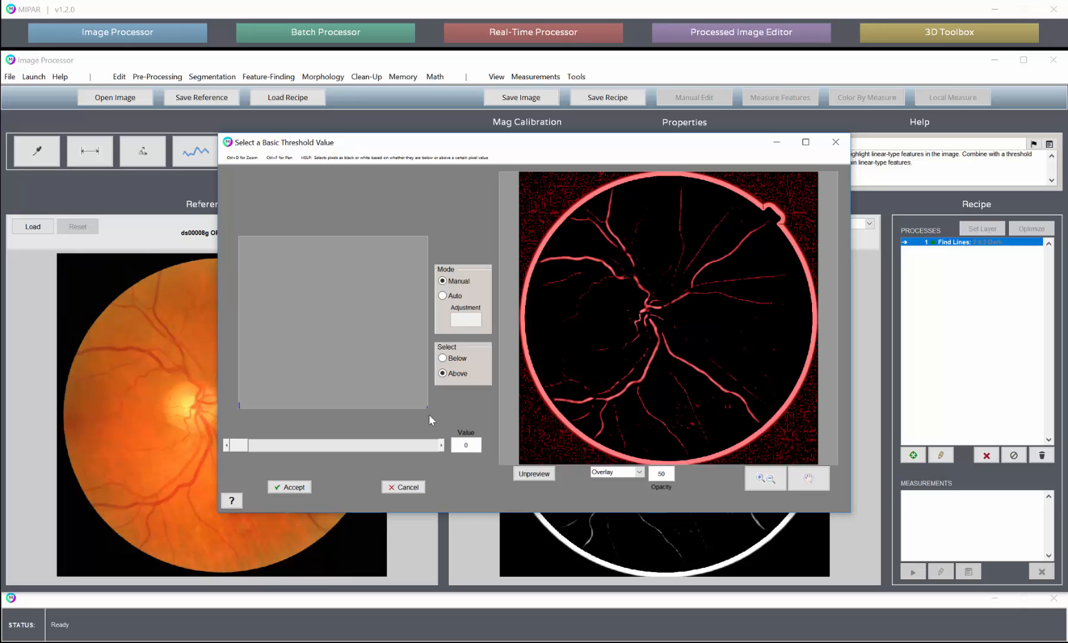
click(291, 487)
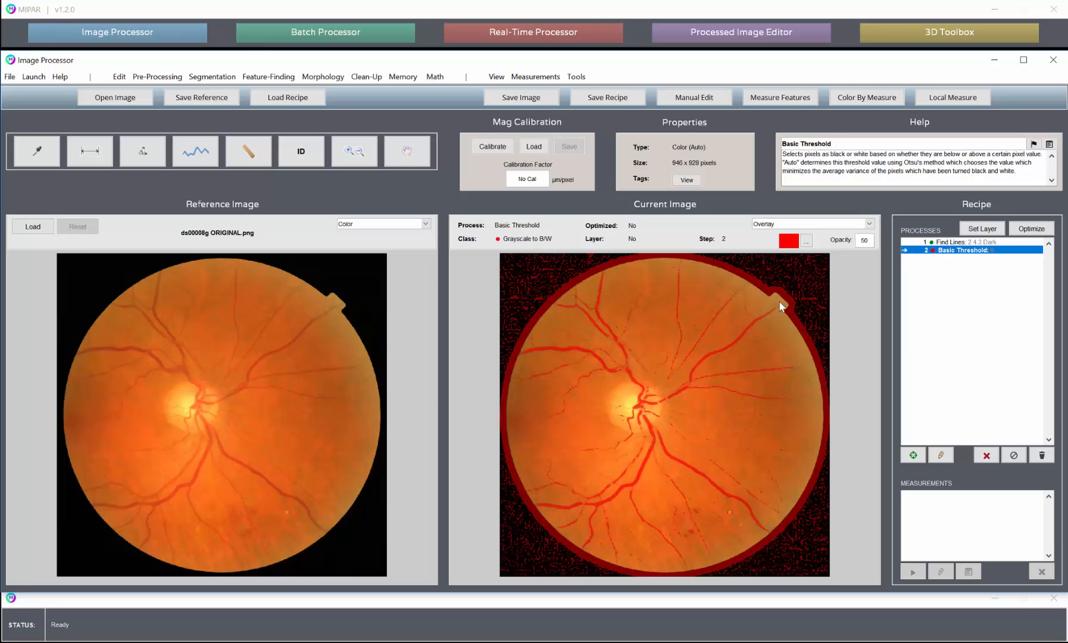
- Call the original image and apply an automatic Basic Threshold that selects pixels above the threshold value
click(403, 76)
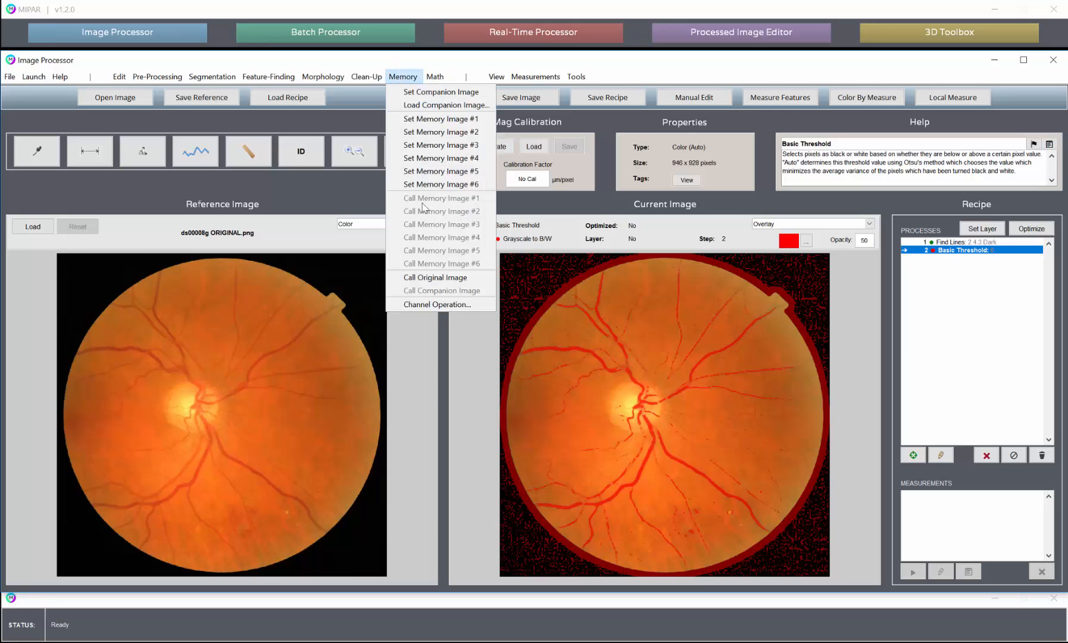
click(441, 279)
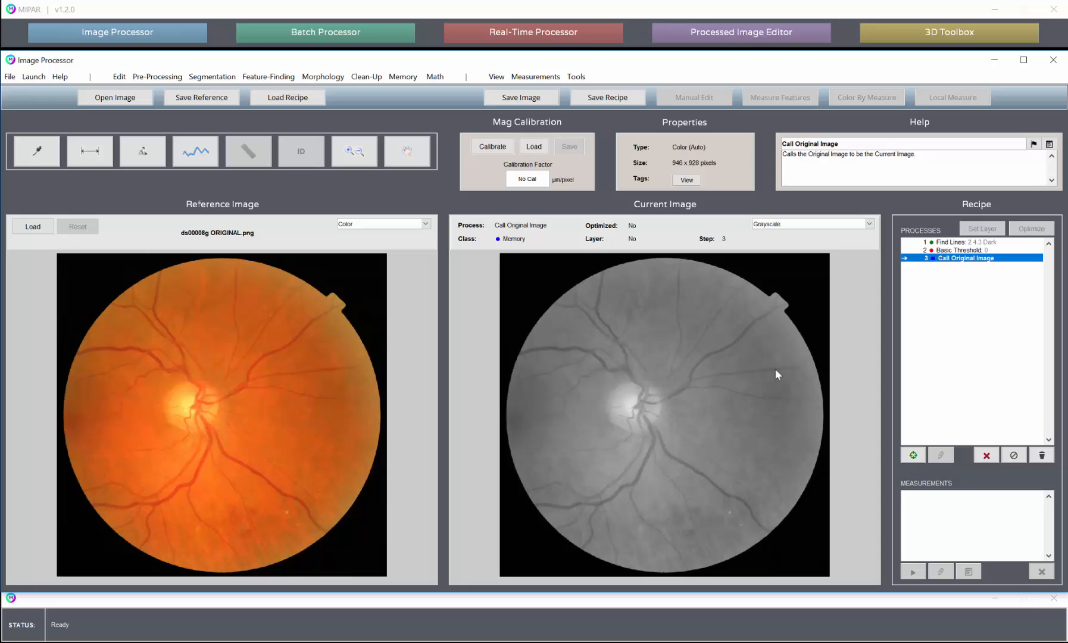
click(212, 76)
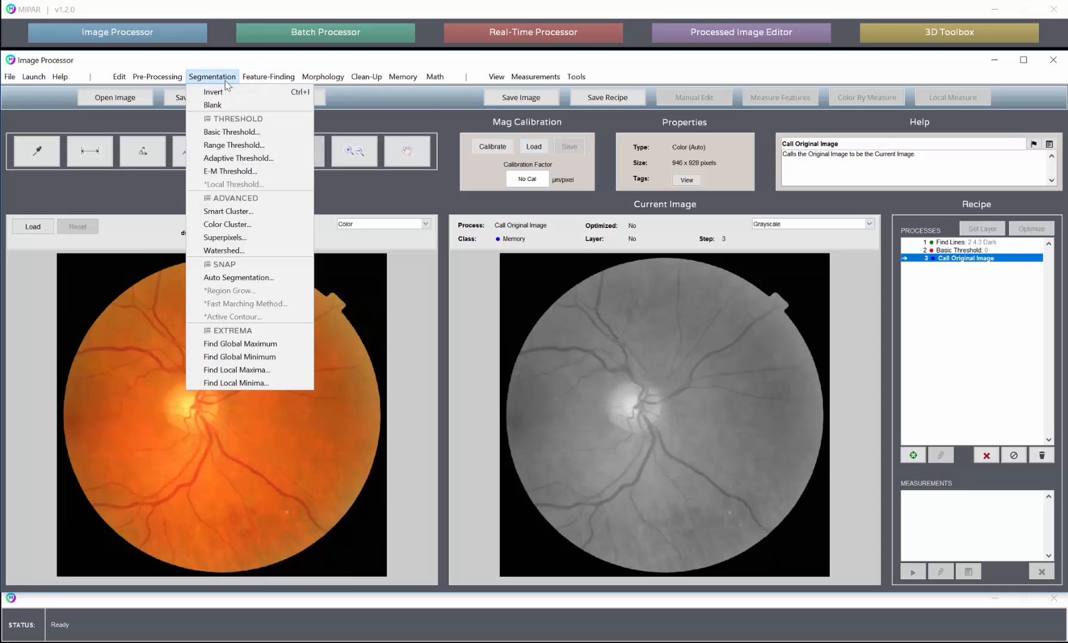
click(235, 133)
click(455, 296)
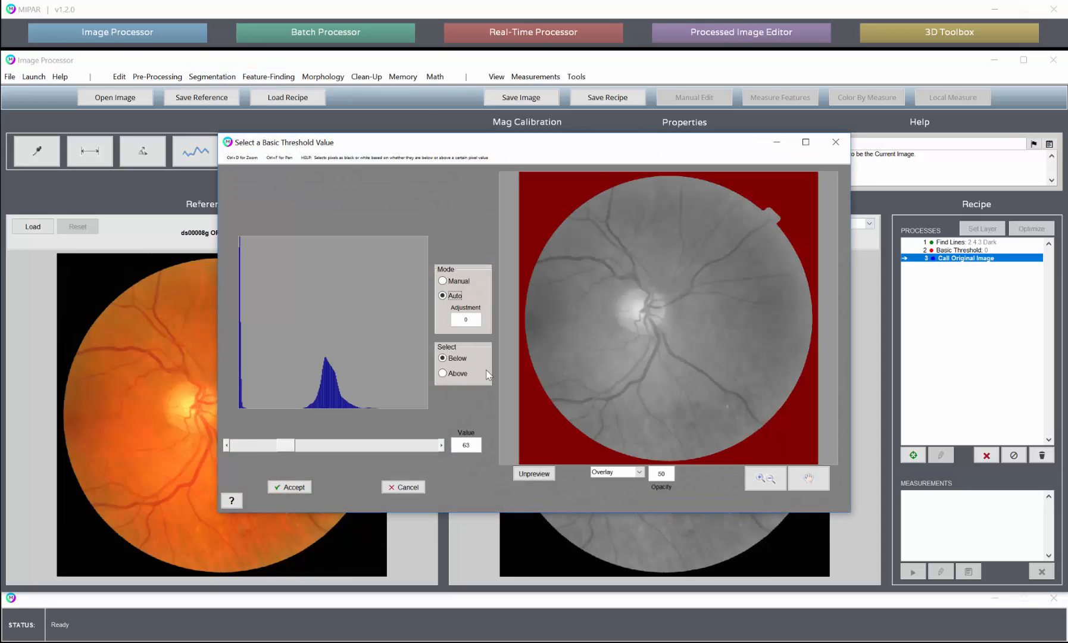
click(456, 373)
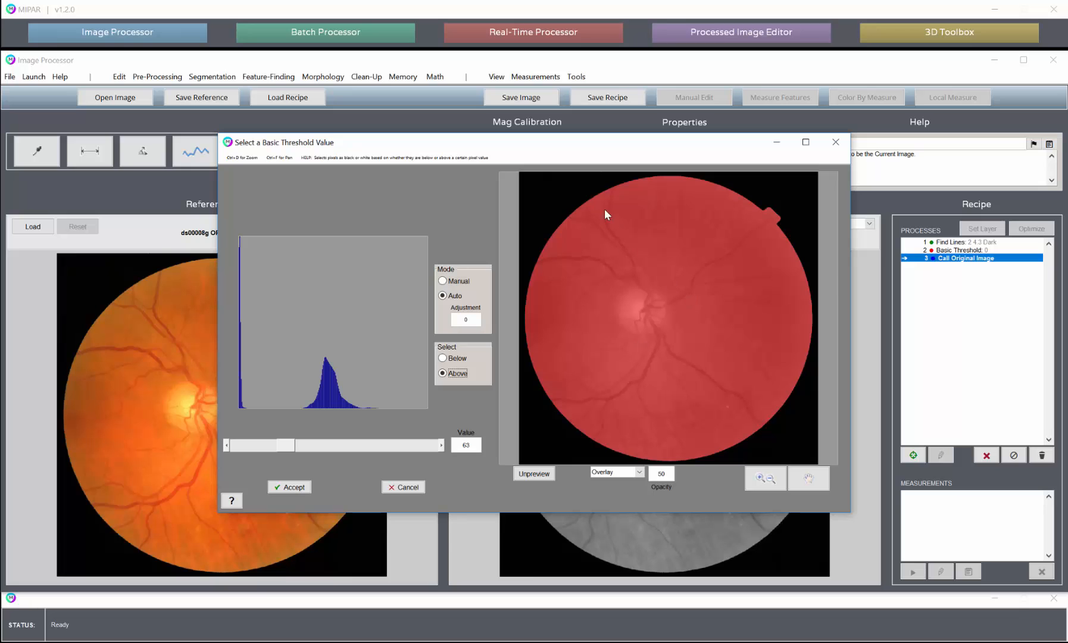
click(290, 487)
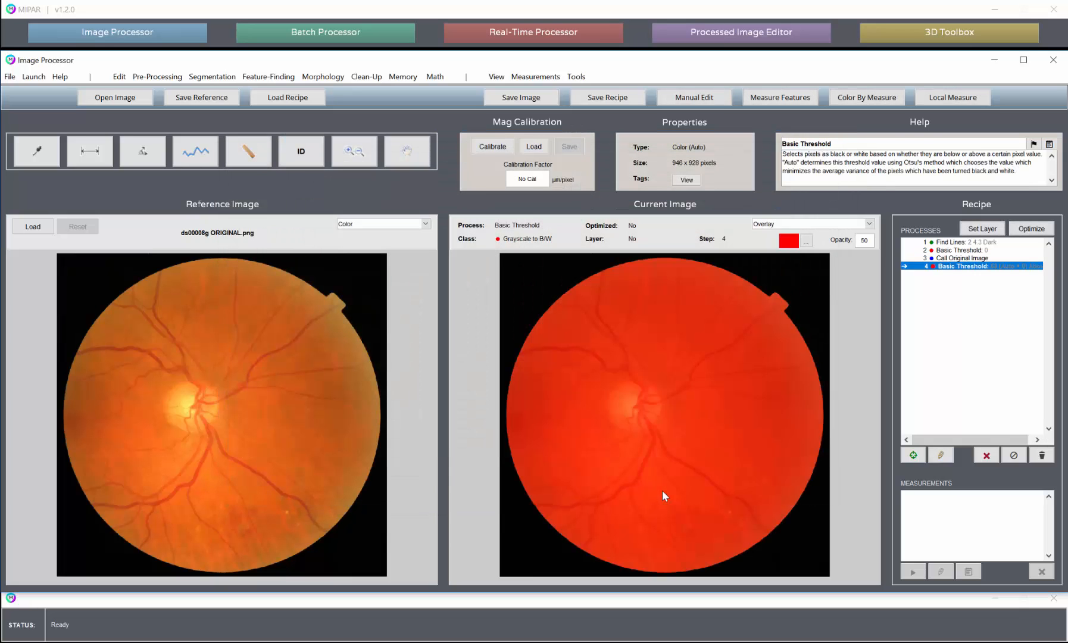
- Display the current image in B/W and compare the results of the two Basic Threshold steps in the recipe
click(763, 224)
click(768, 240)
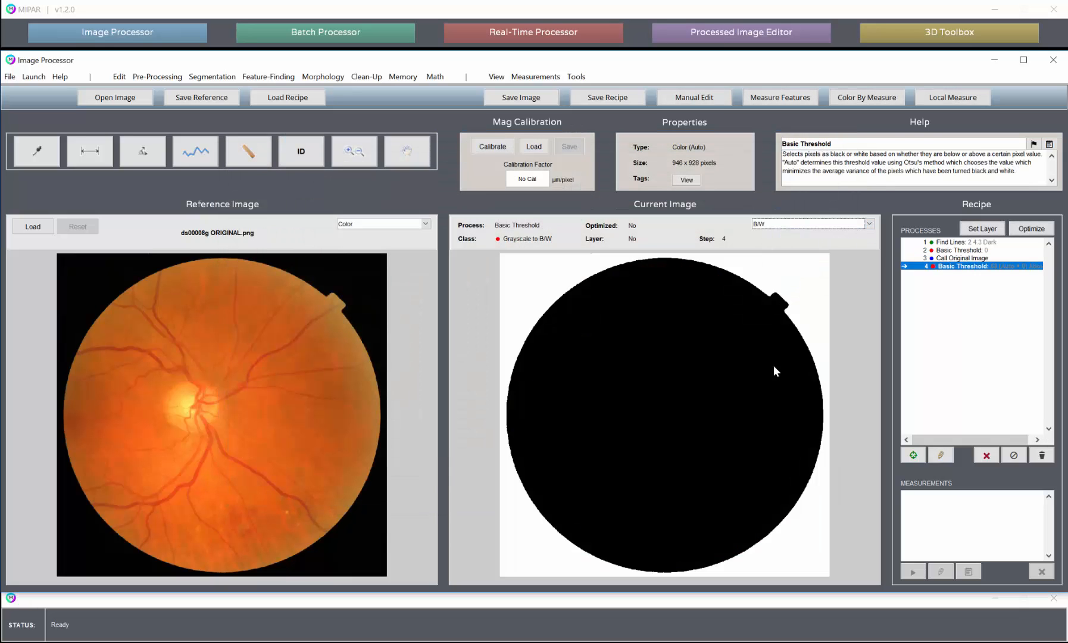
click(952, 250)
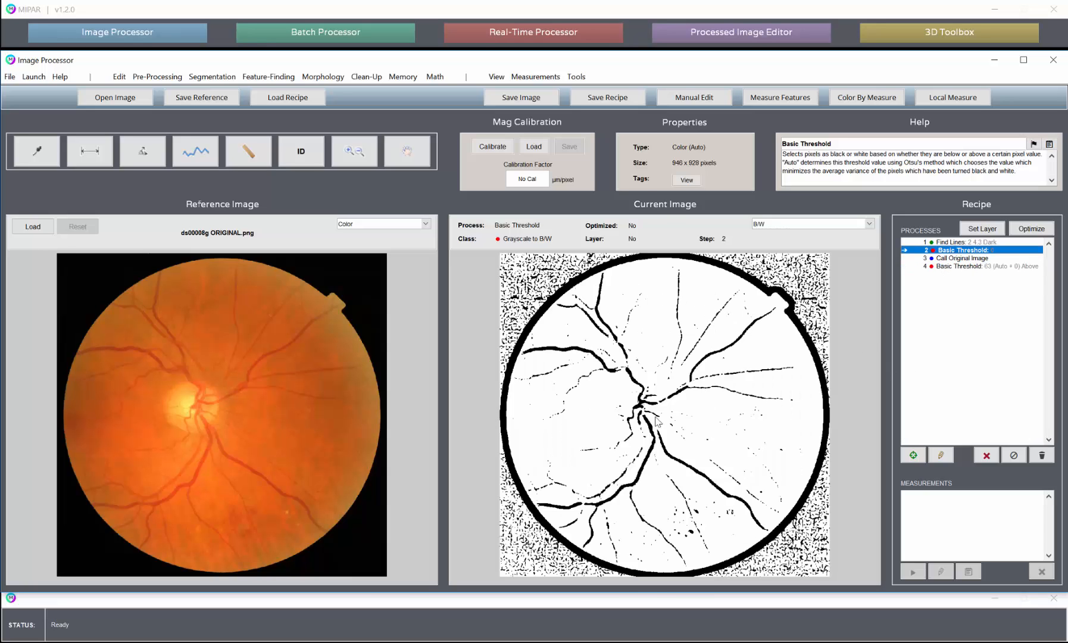
click(964, 267)
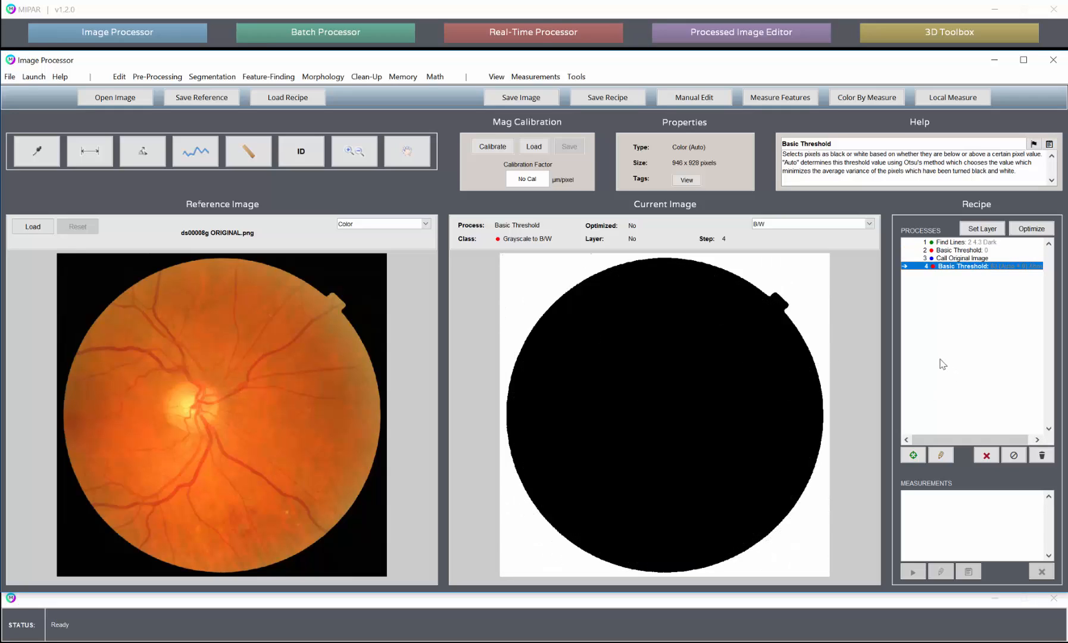
click(950, 251)
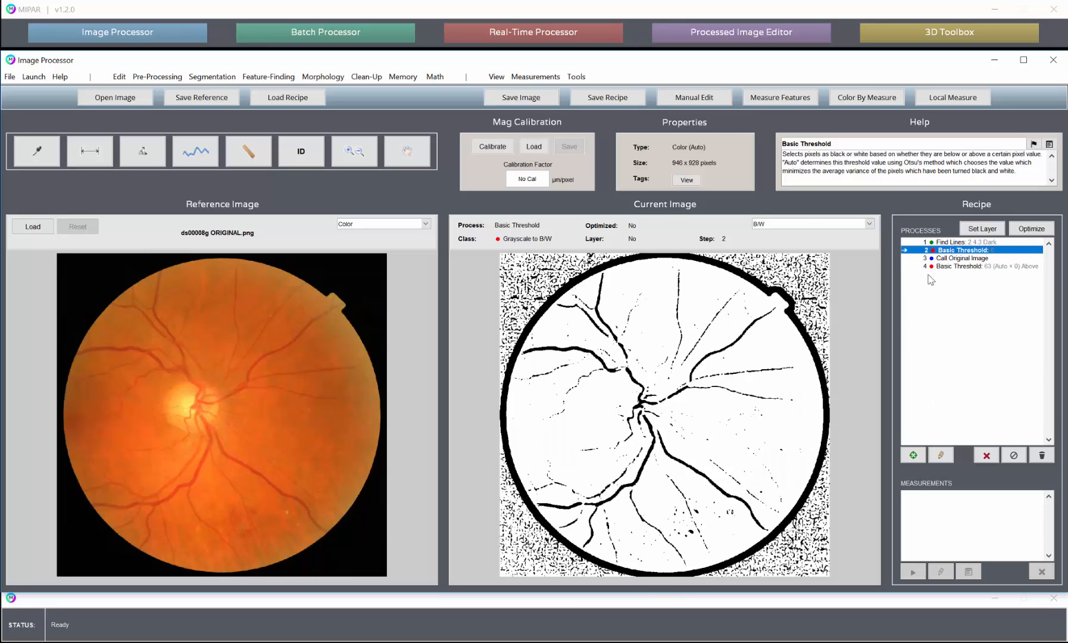
click(982, 266)
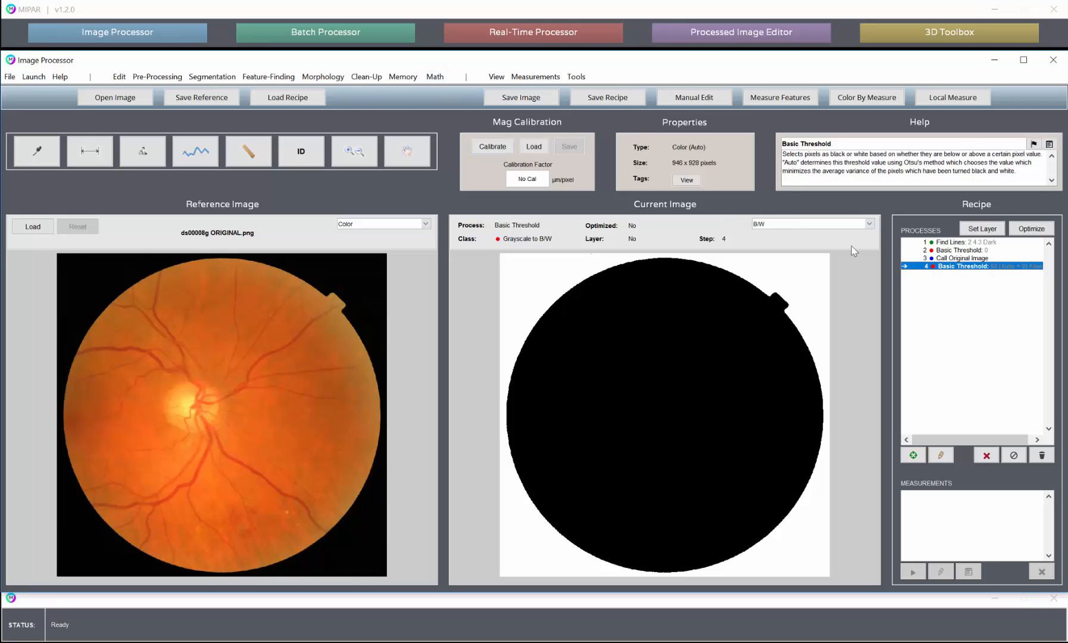
click(434, 77)
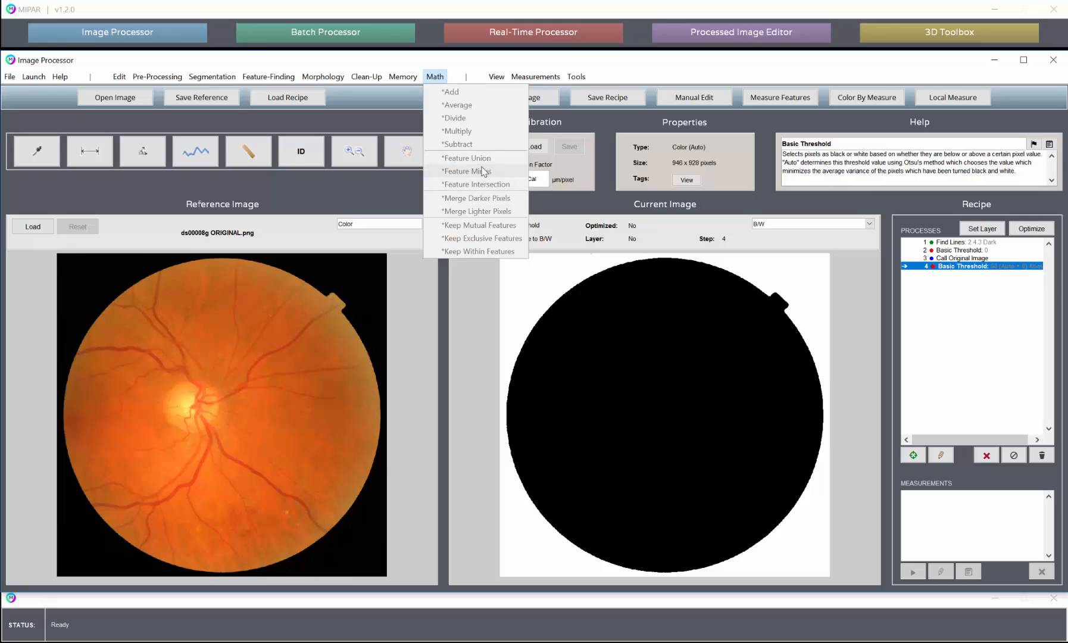
click(851, 207)
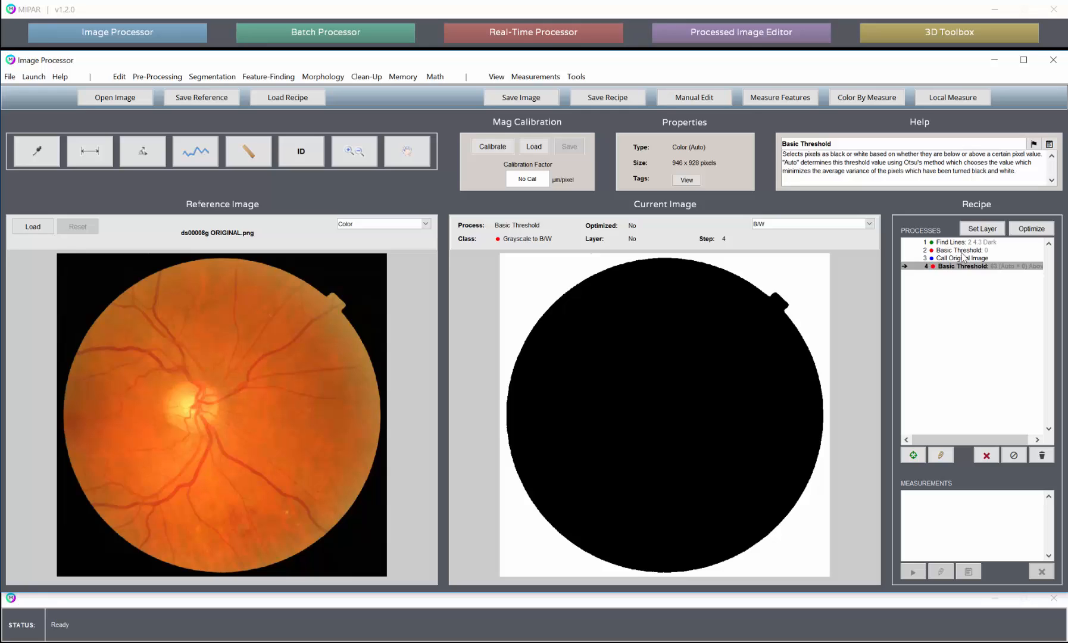
click(435, 77)
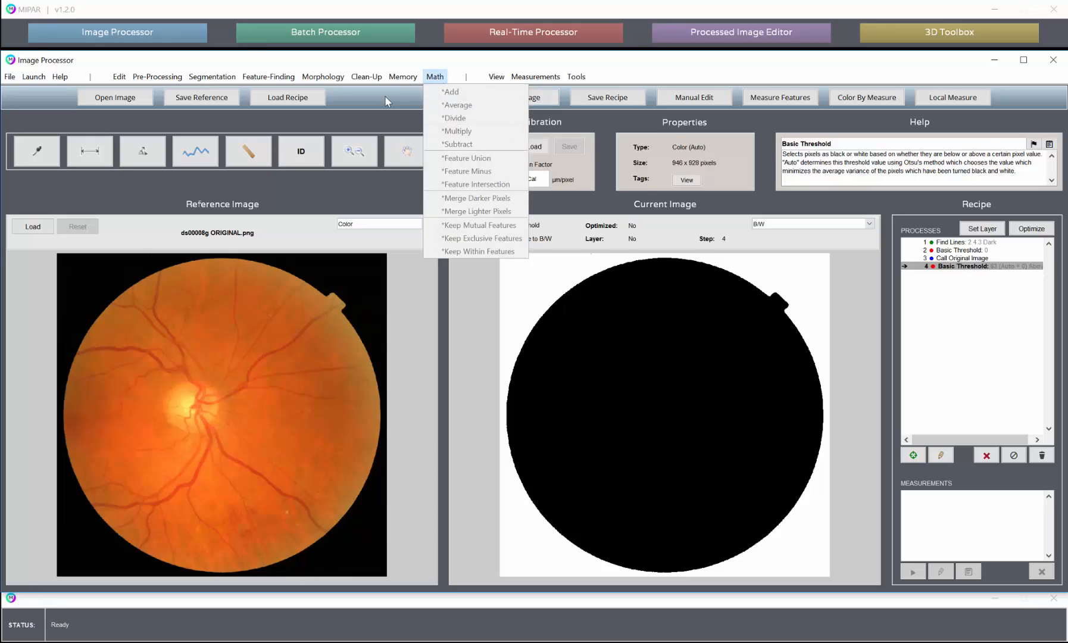
click(773, 197)
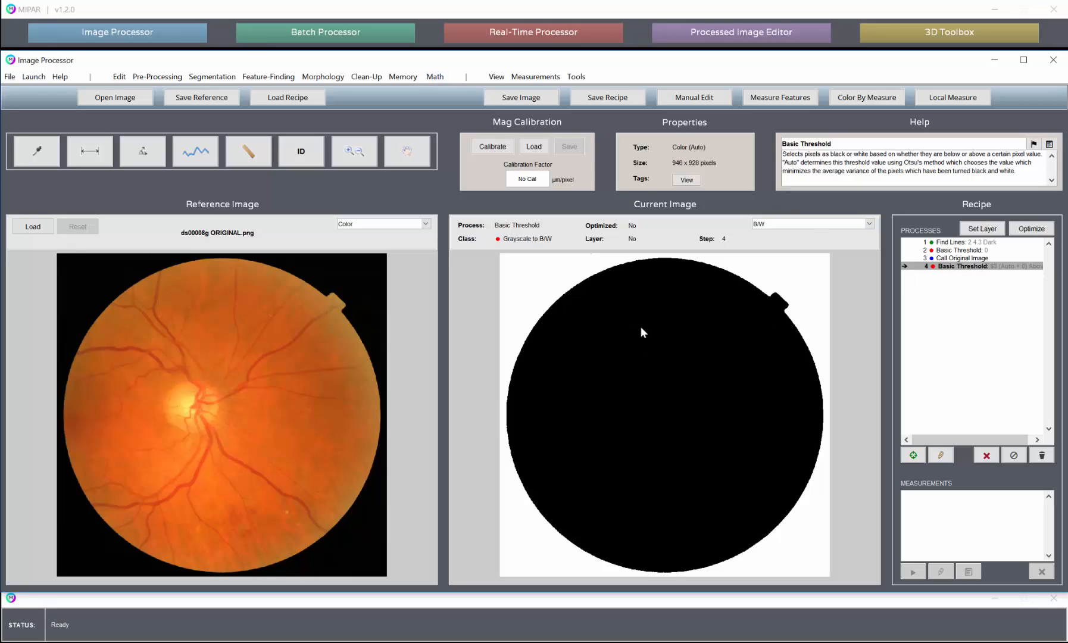
- Insert a Set Companion Image step directly after the first Basic Threshold in the recipe
click(952, 252)
double_click(953, 253)
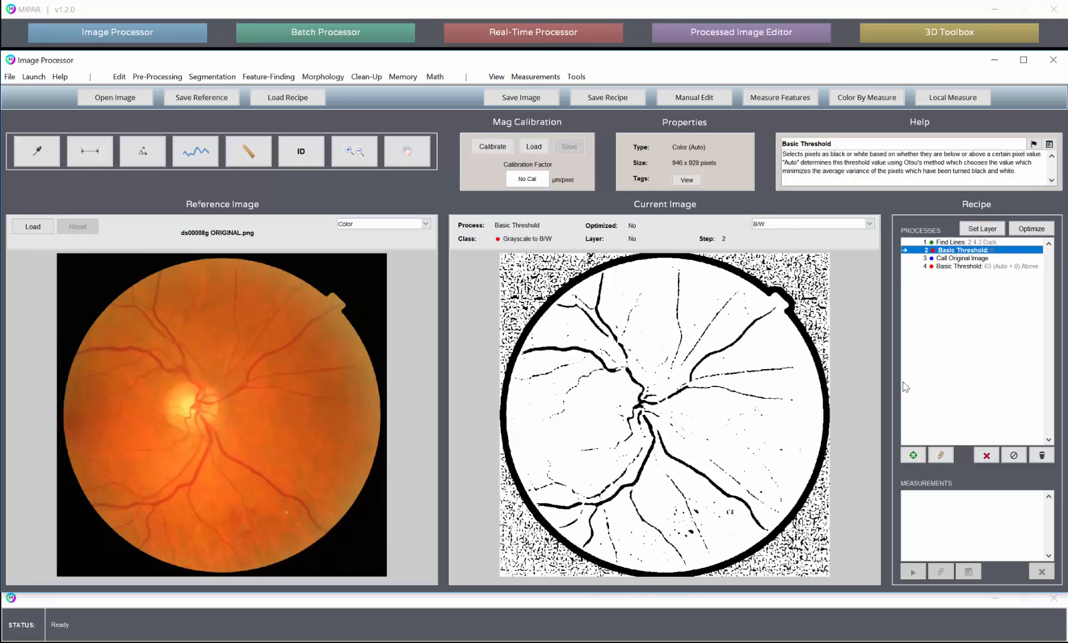
double_click(981, 267)
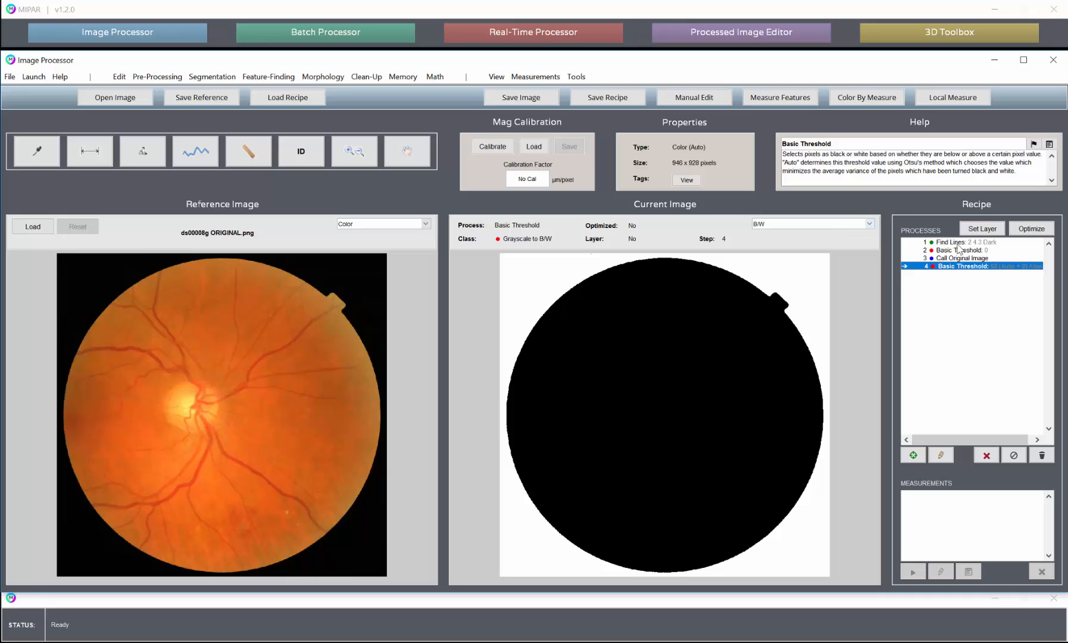
click(956, 251)
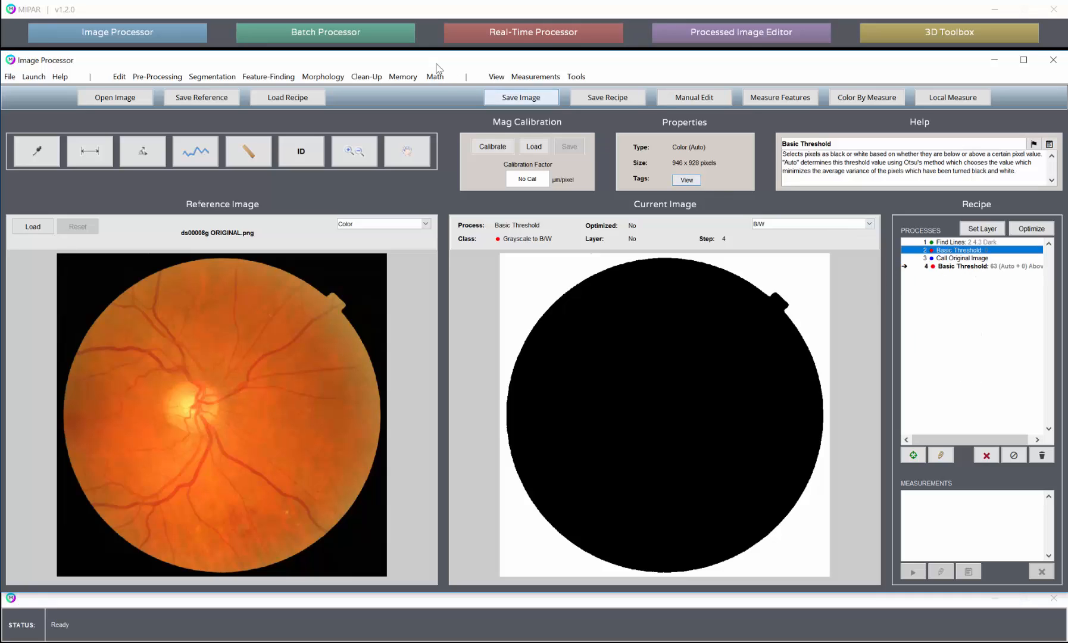
click(403, 79)
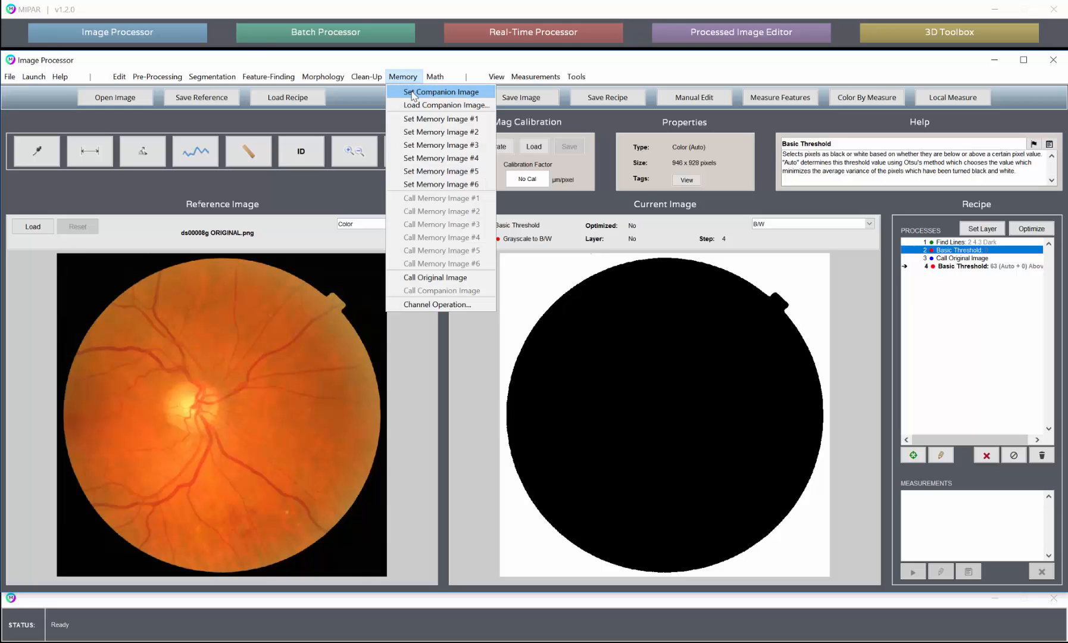
click(414, 93)
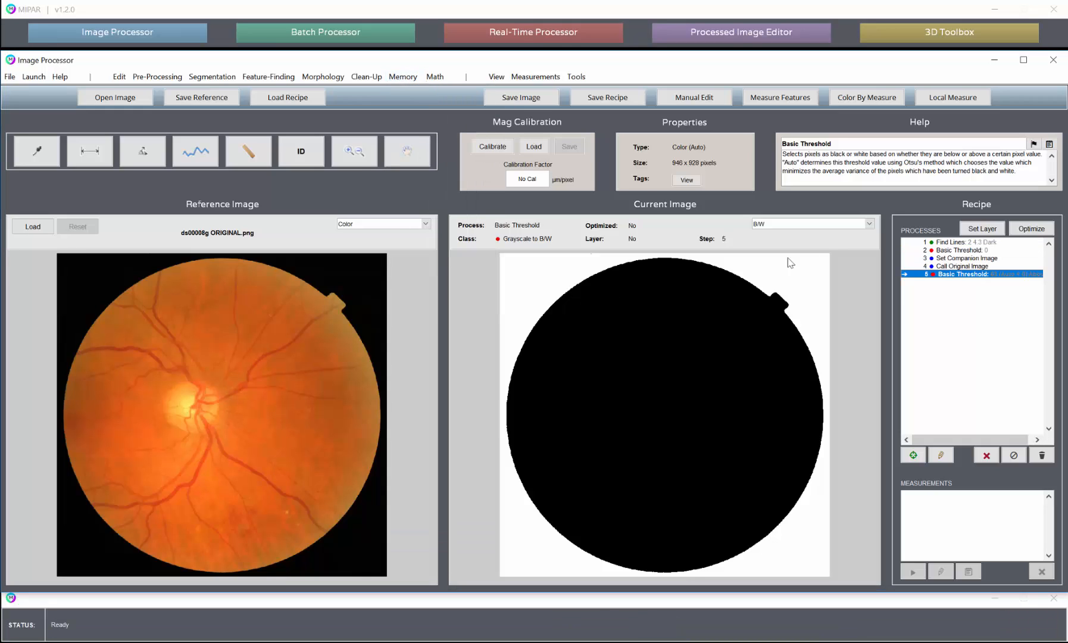
- Examine the current image at the Set Companion Image step and at the final Basic Threshold step
click(958, 250)
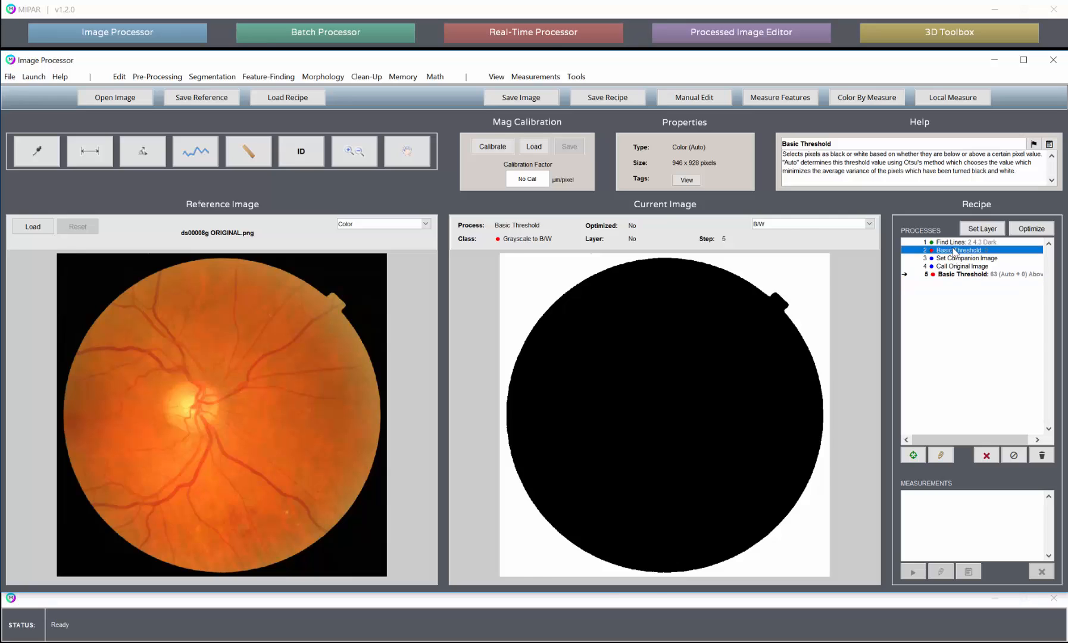
click(957, 260)
click(955, 251)
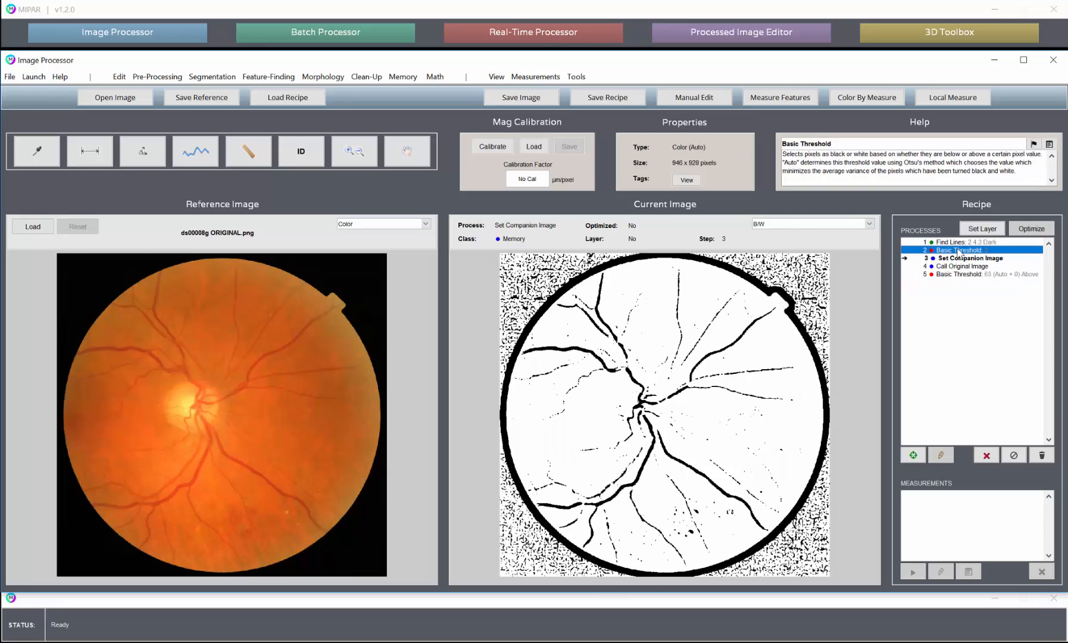
click(953, 261)
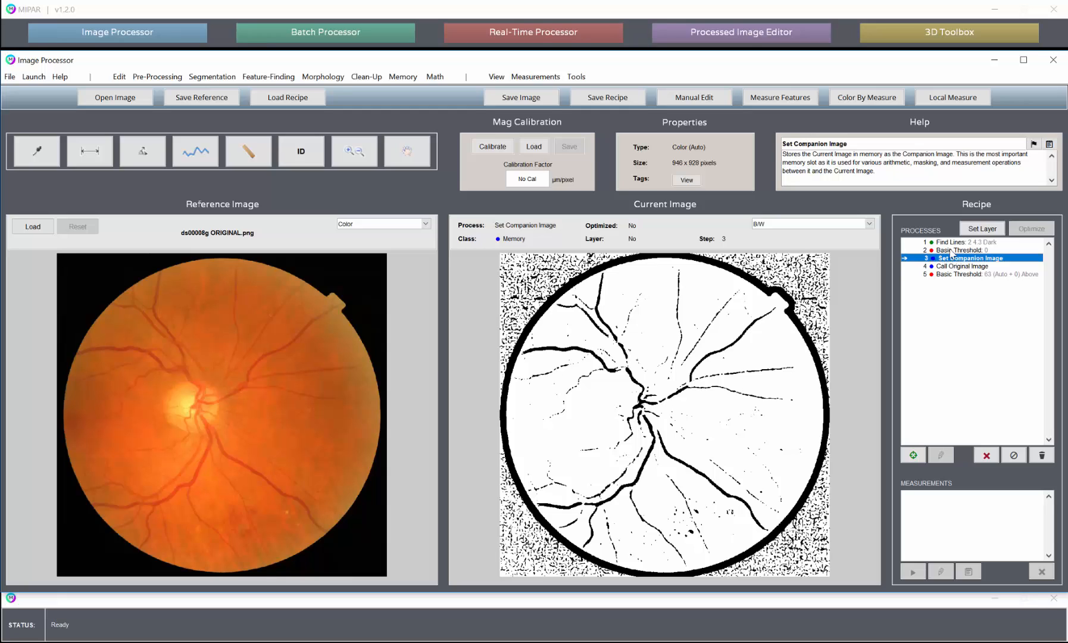
click(969, 277)
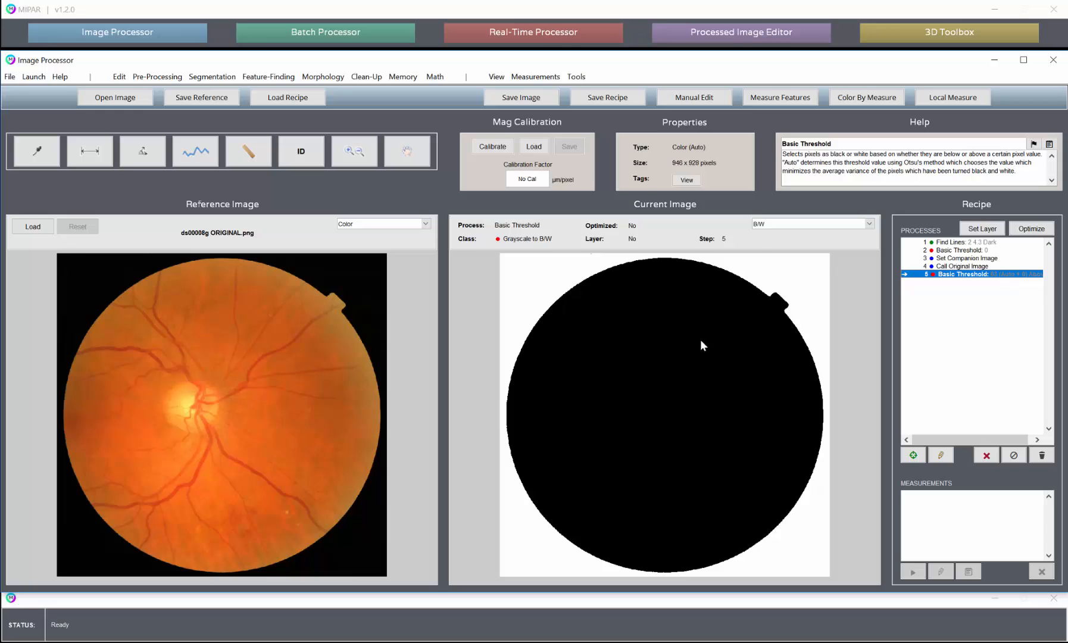
- Add a Feature Intersection between the current eye-region mask and the companion image at the end of the recipe
click(404, 78)
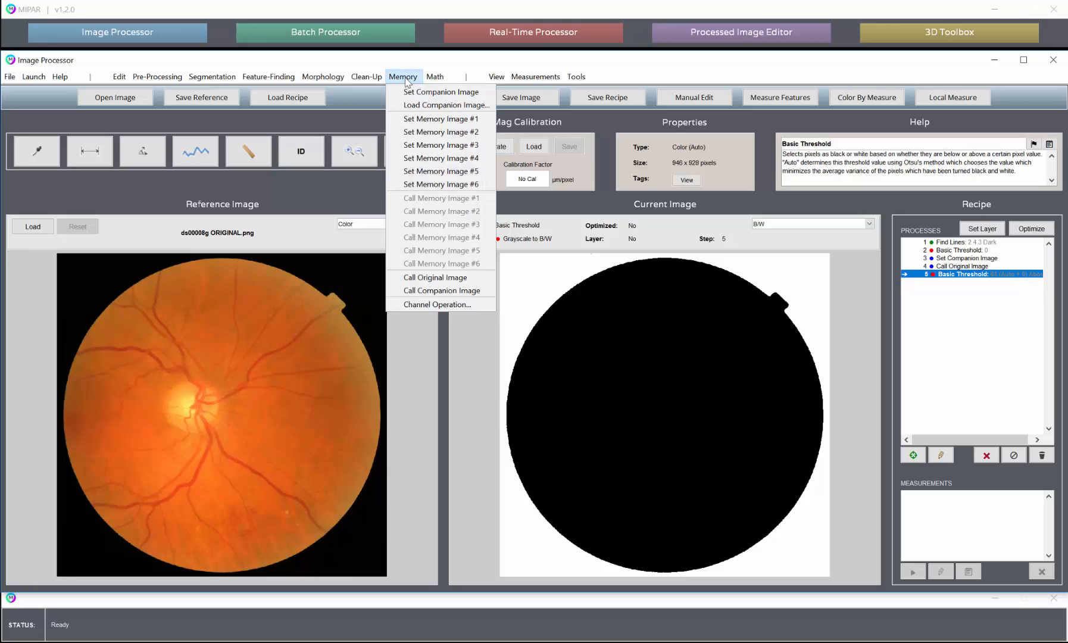
mouse_move(439, 78)
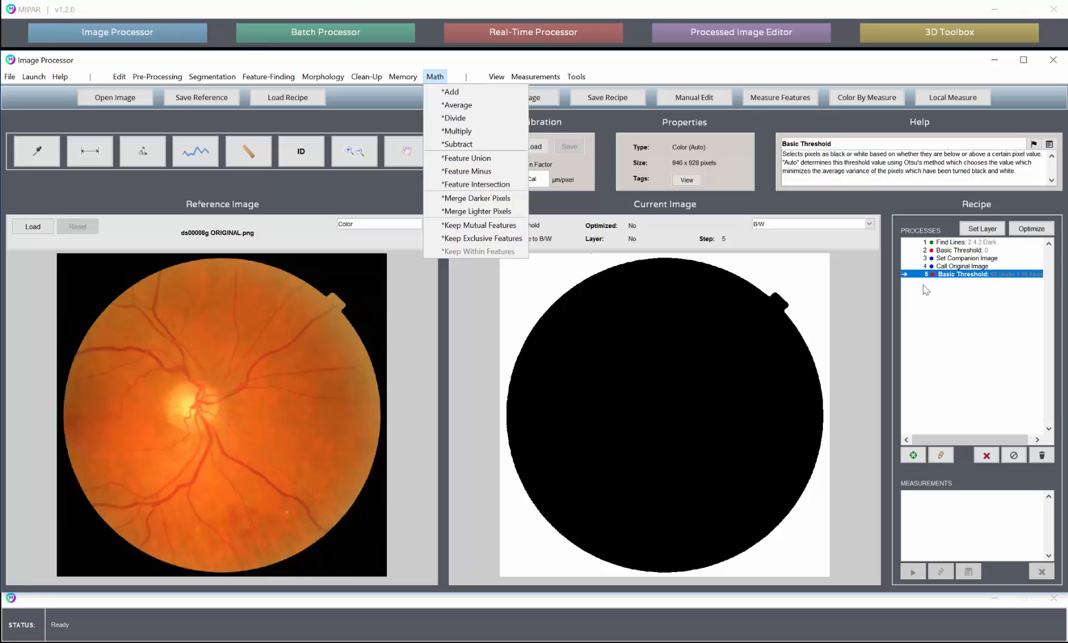
click(981, 278)
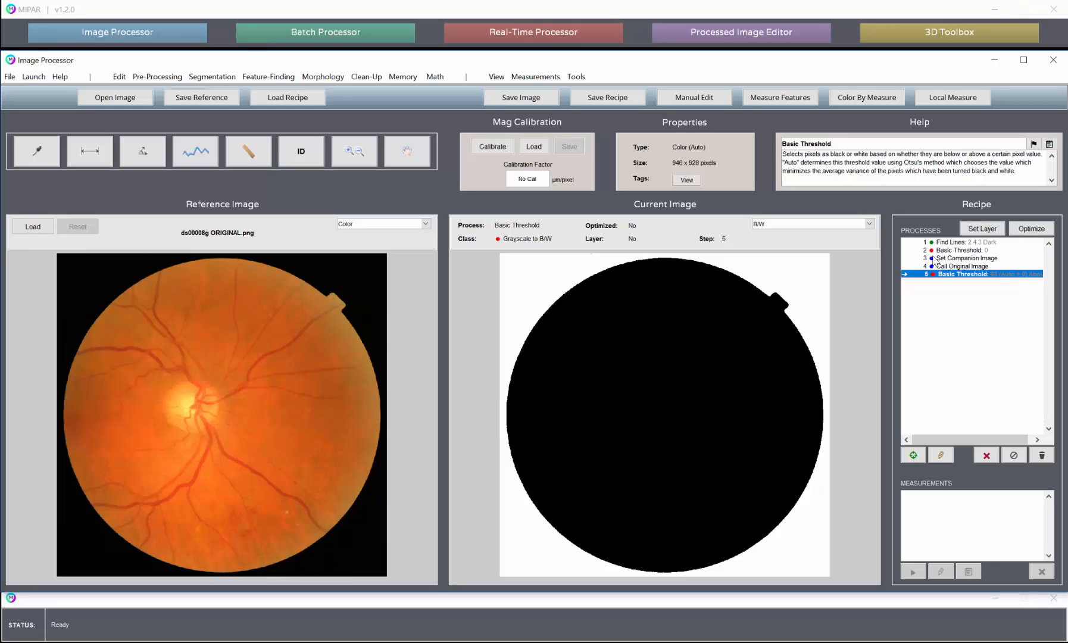
click(411, 77)
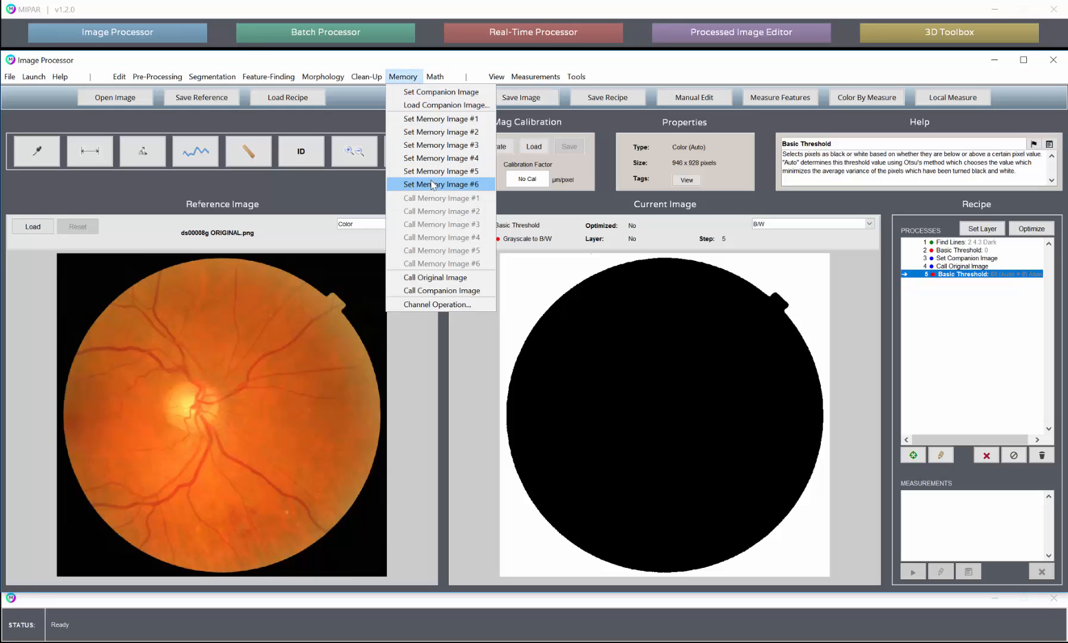
mouse_move(435, 76)
click(452, 184)
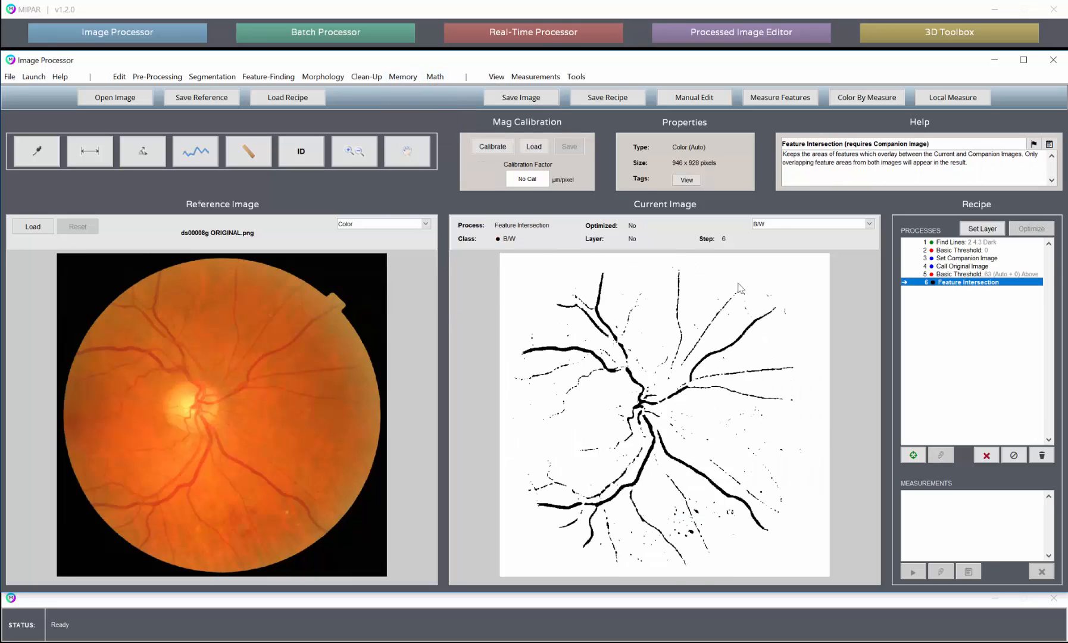
- Examine the current image at each recipe step from the first Basic Threshold through to the Feature Intersection
click(963, 250)
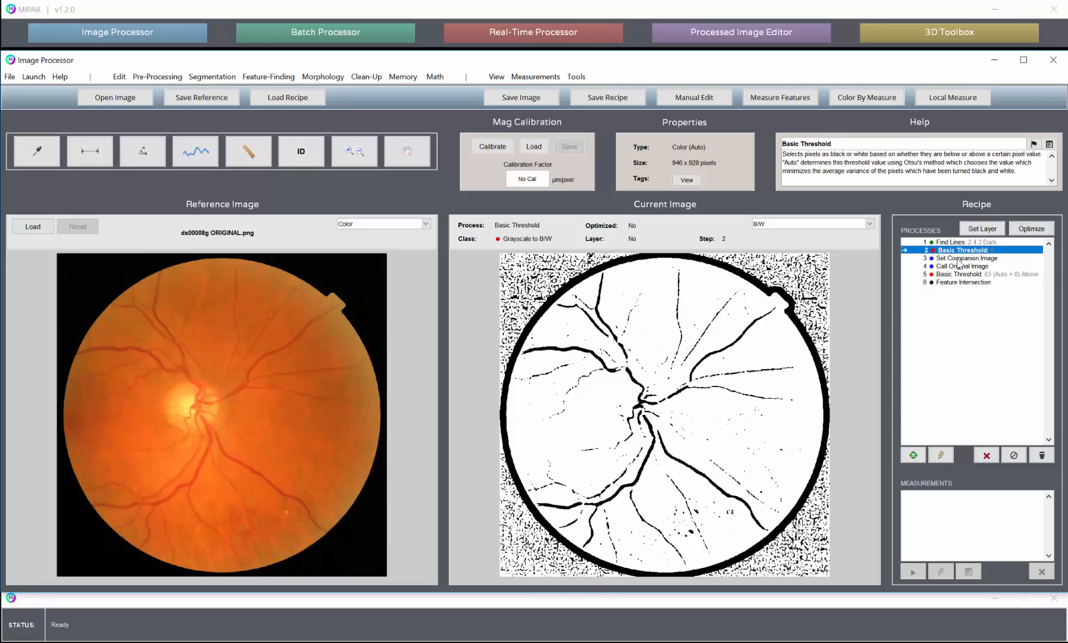
click(959, 258)
click(961, 266)
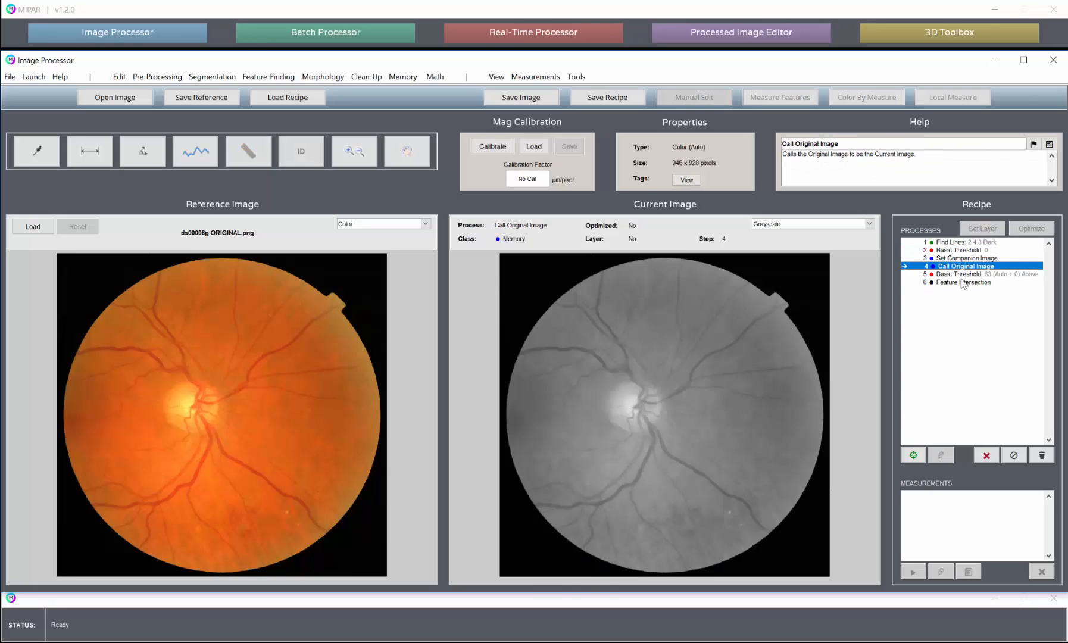
click(963, 275)
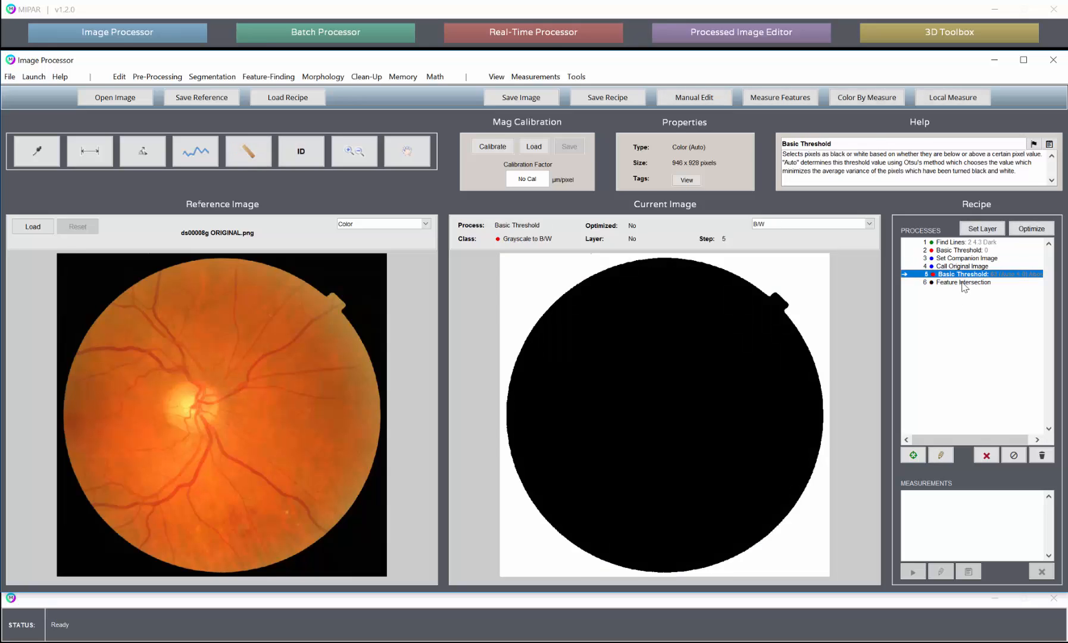
click(964, 282)
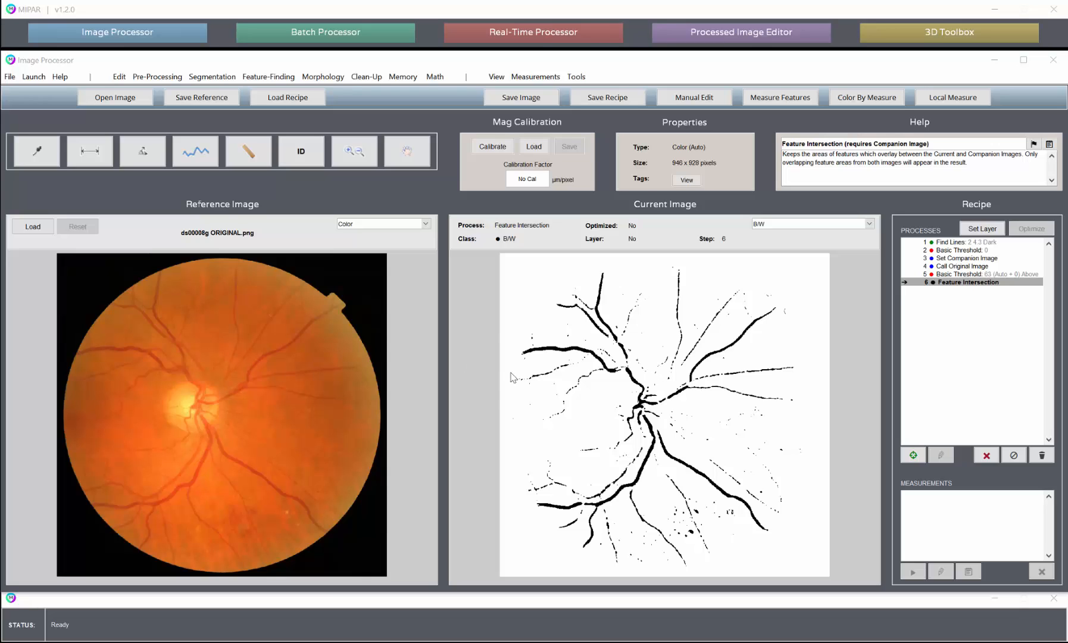
- Clear the entire recipe and start over from the original image
click(1050, 457)
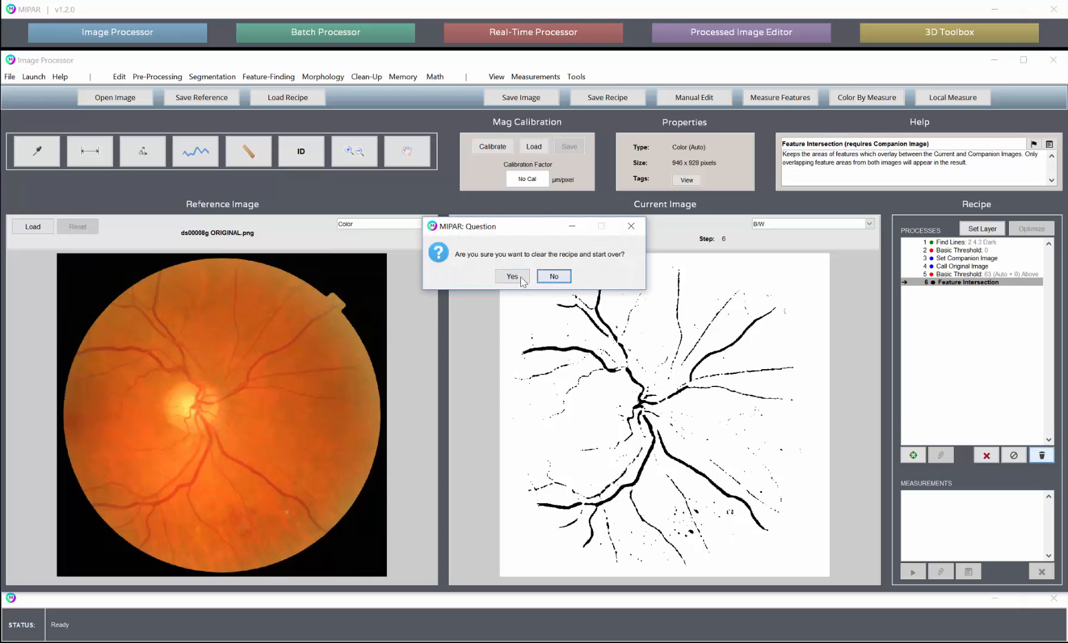
click(513, 277)
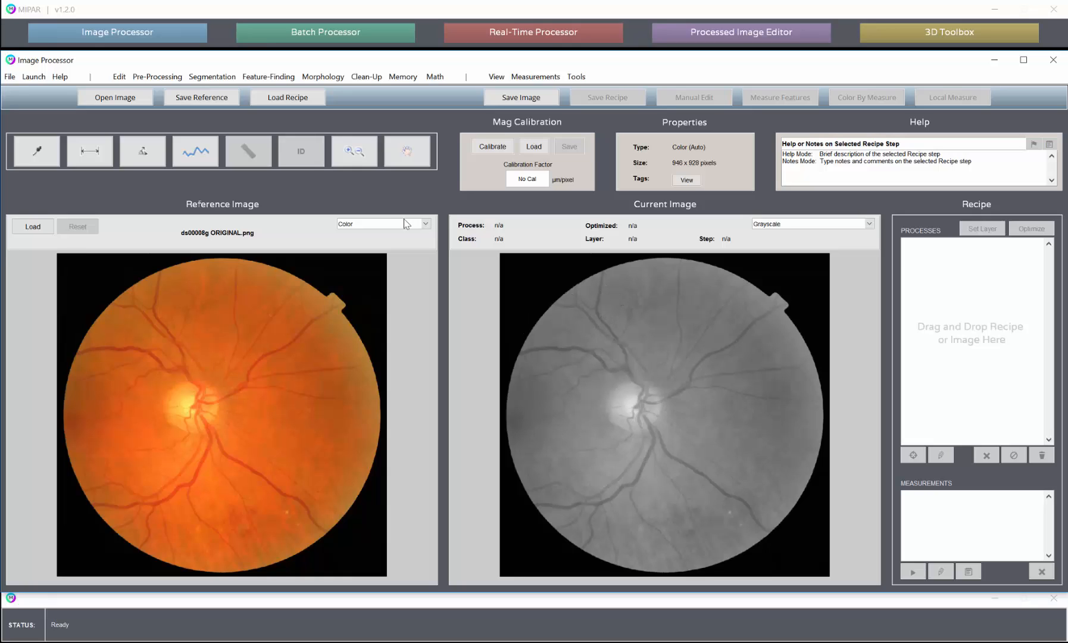
- Try an Adaptive Threshold on the unmasked original image with the percentage set to about 97.07
click(225, 79)
click(228, 147)
click(213, 79)
click(227, 159)
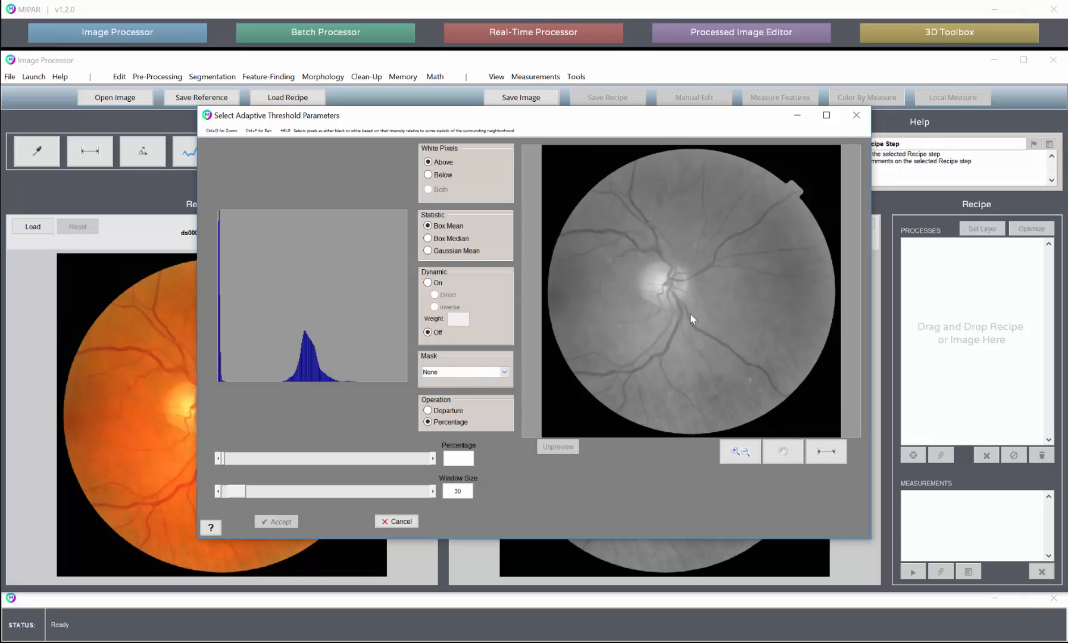
click(473, 372)
click(442, 382)
drag(225, 458, 300, 460)
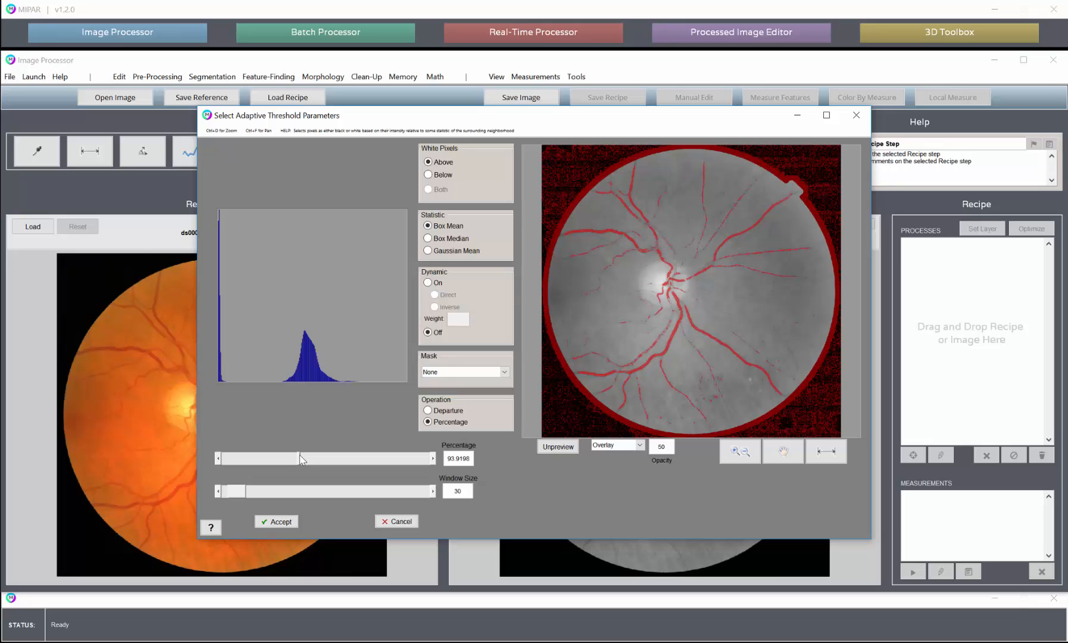
drag(302, 455, 302, 456)
- Examine the unmasked Adaptive Threshold preview along the eye's edge, comparing it with the unthresholded image, and cancel the threshold
click(741, 451)
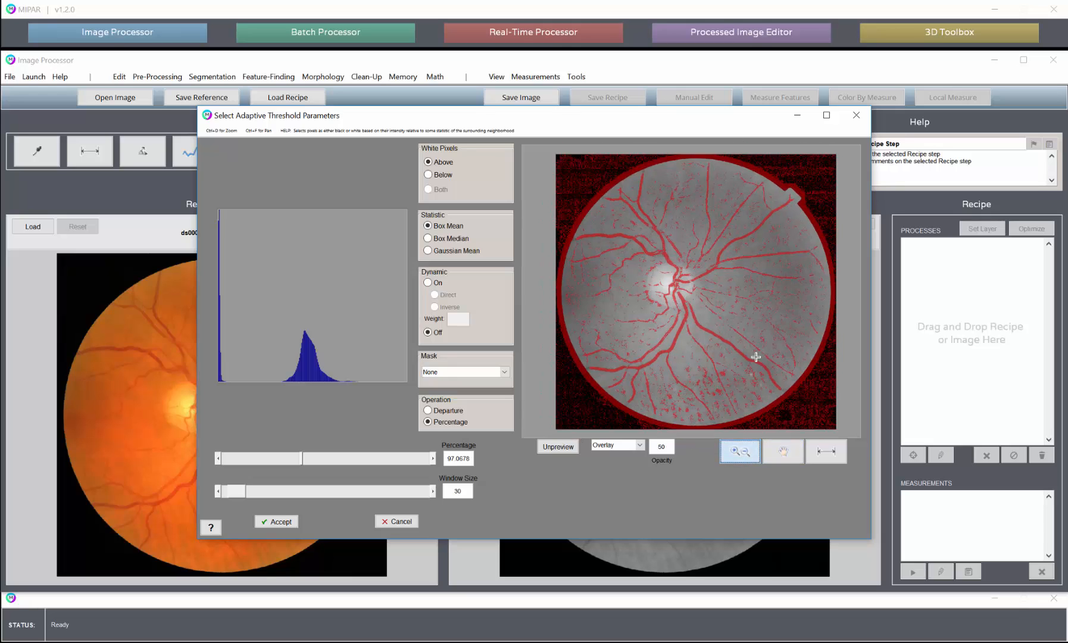
click(804, 402)
scroll(730, 347, down, 2)
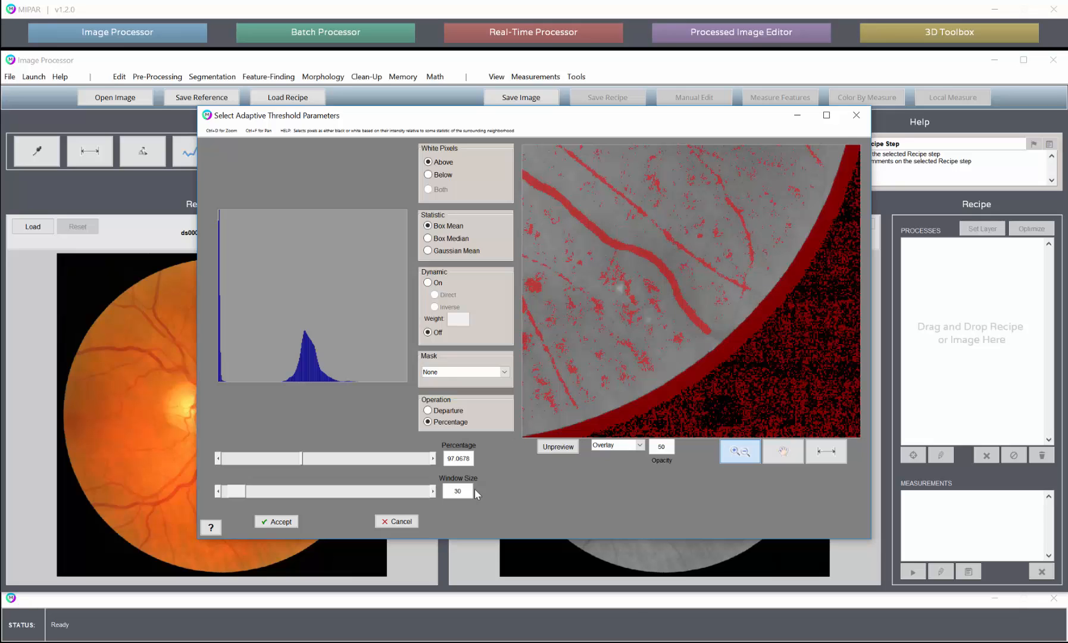
scroll(734, 343, up, 1)
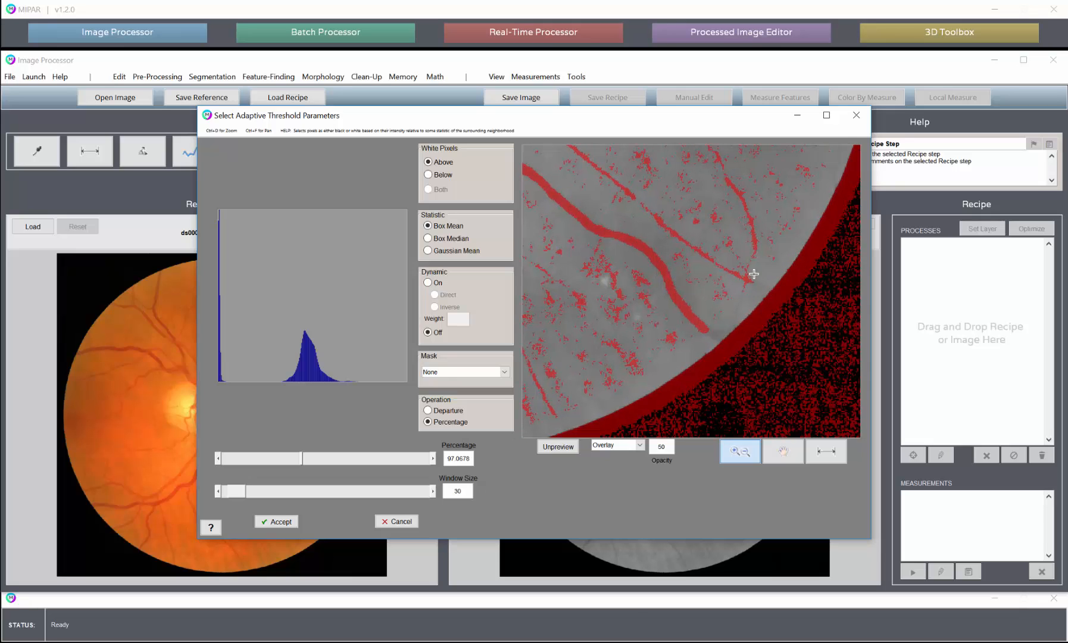
click(559, 447)
click(563, 448)
scroll(778, 290, down, 4)
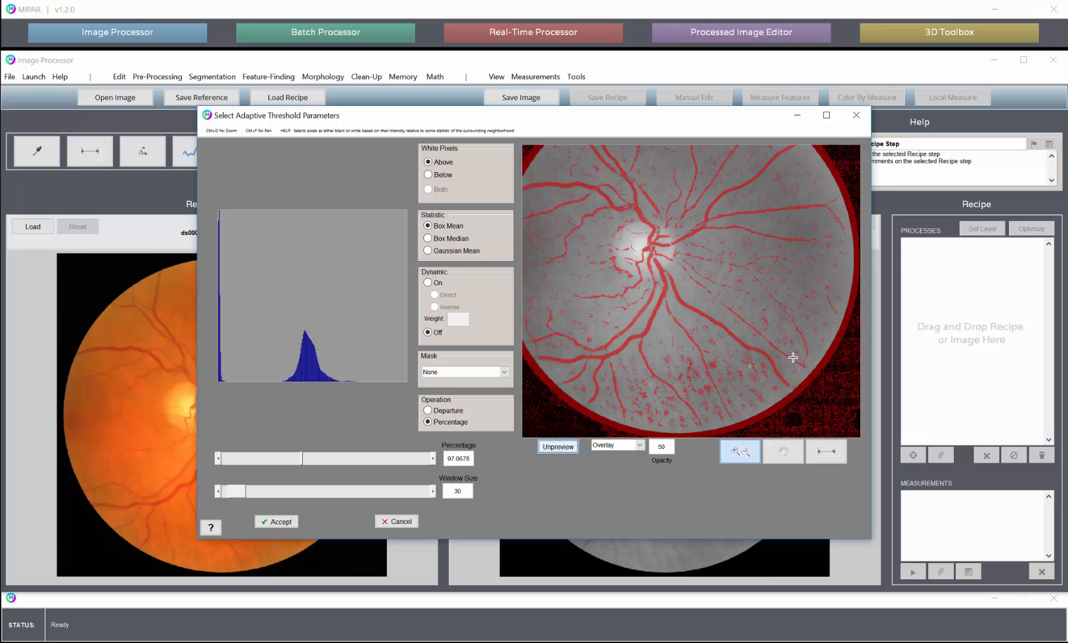
scroll(793, 357, down, 1)
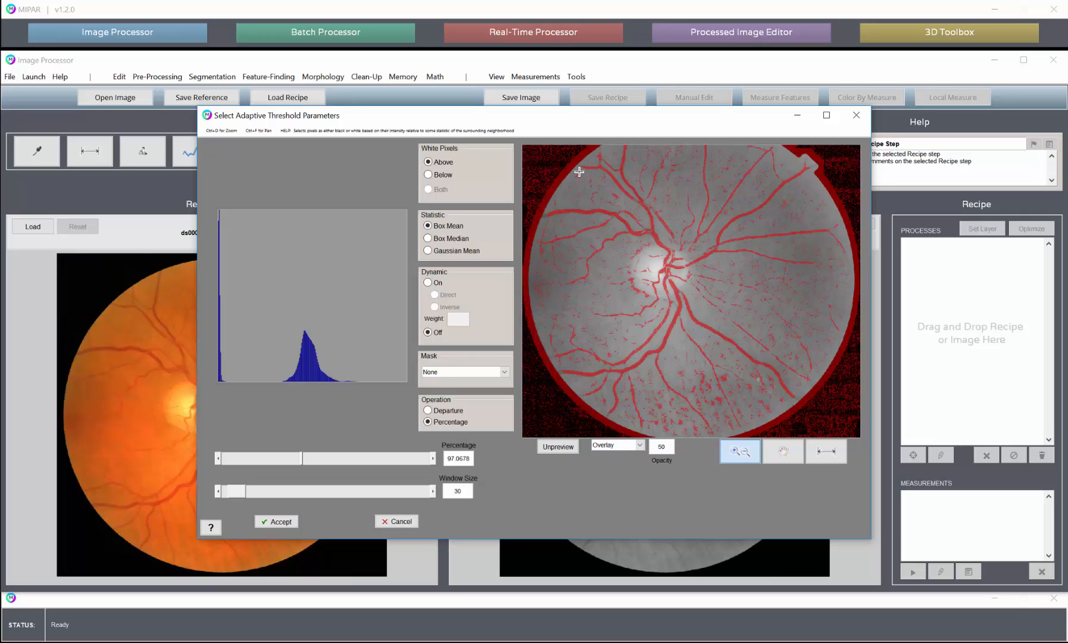
scroll(560, 229, down, 1)
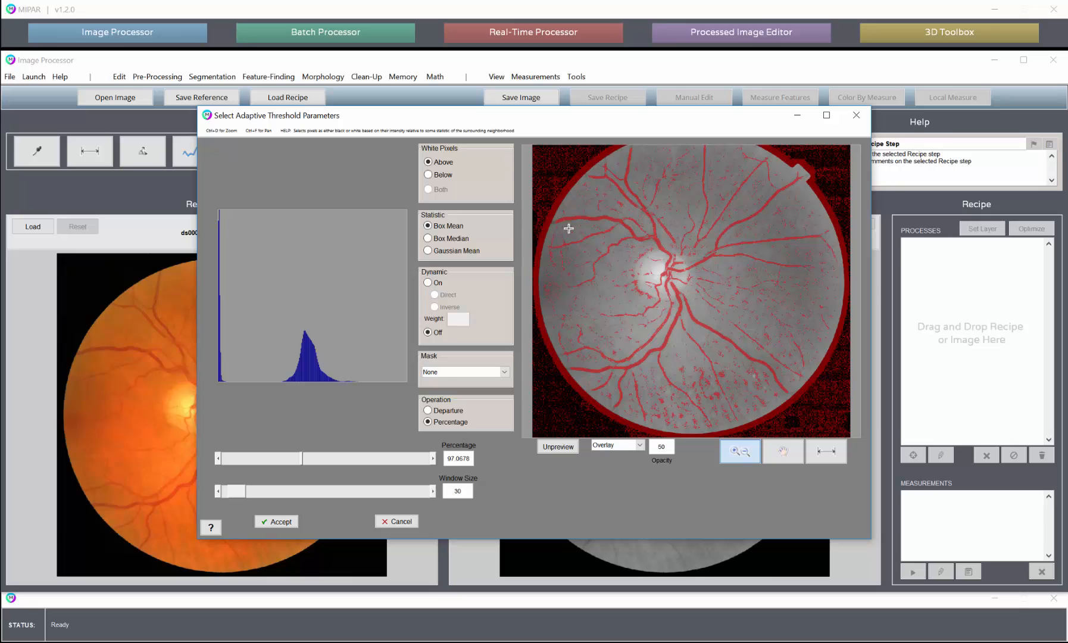
scroll(570, 248, down, 1)
scroll(555, 238, up, 1)
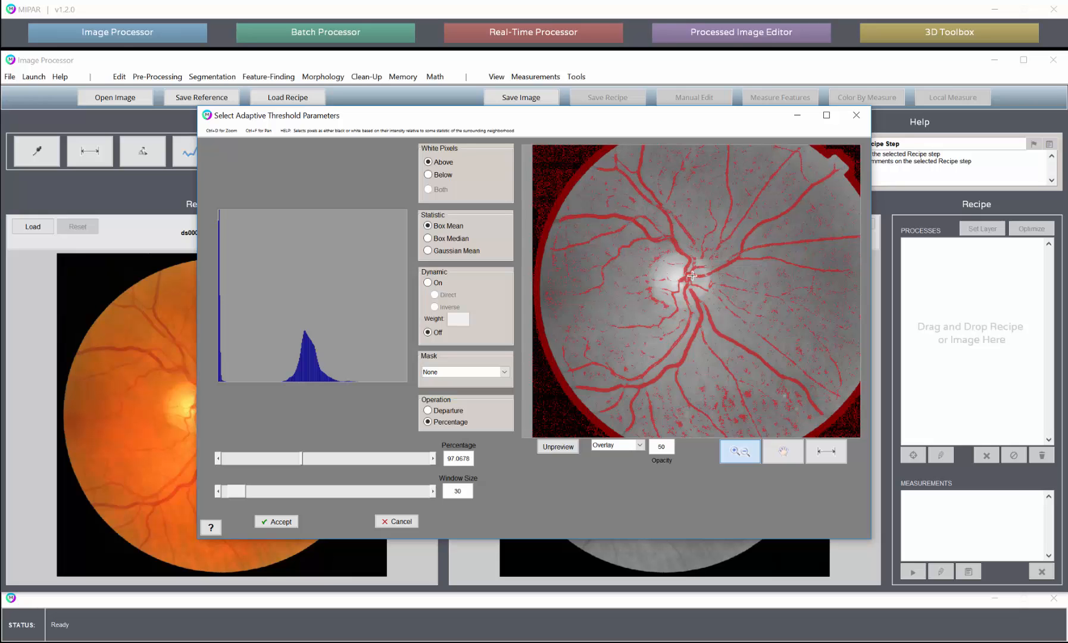
click(397, 522)
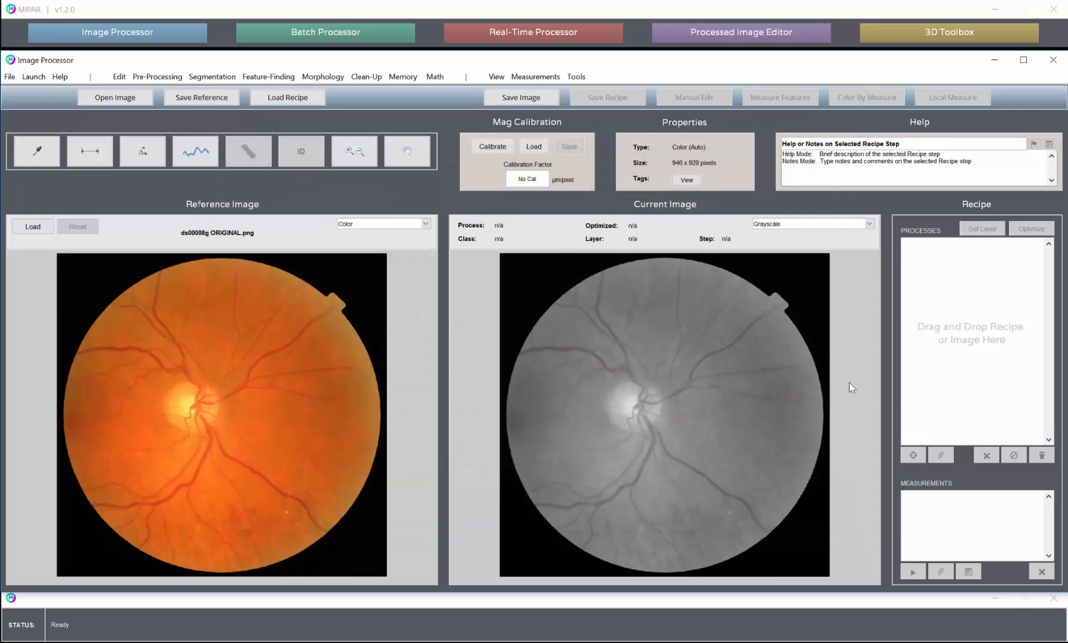
- Apply an automatic Basic Threshold to the original image that selects the pixels above the threshold value
click(211, 76)
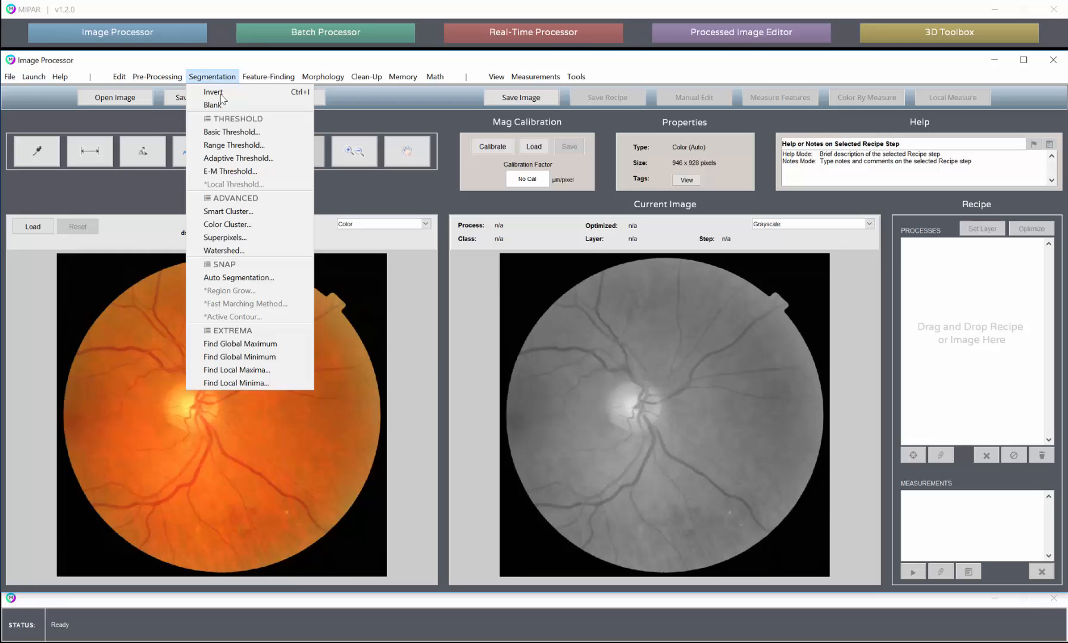
click(227, 132)
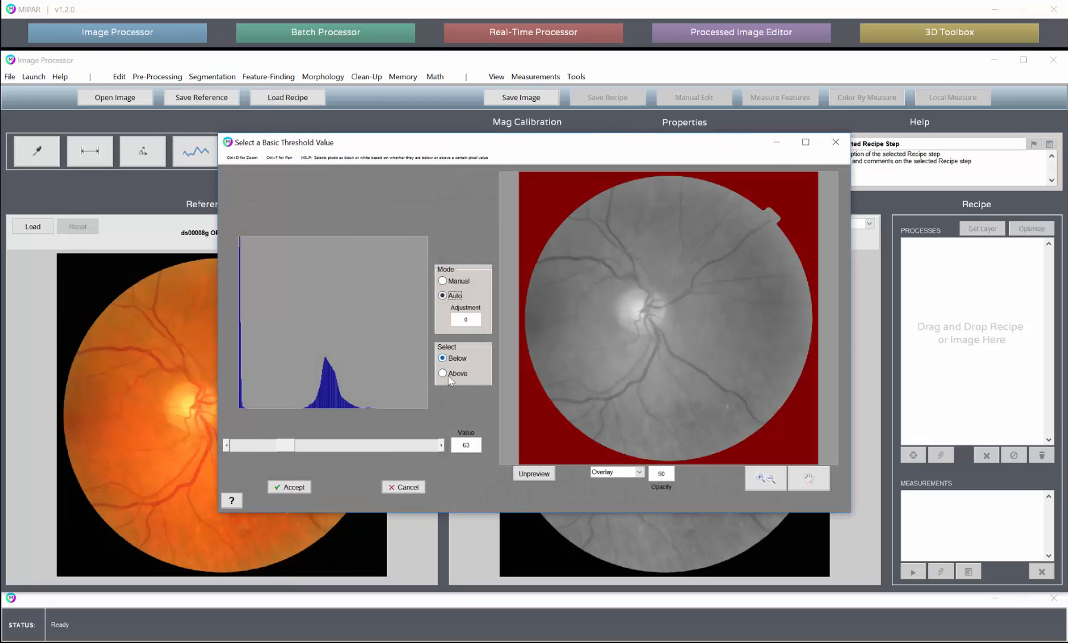
click(301, 490)
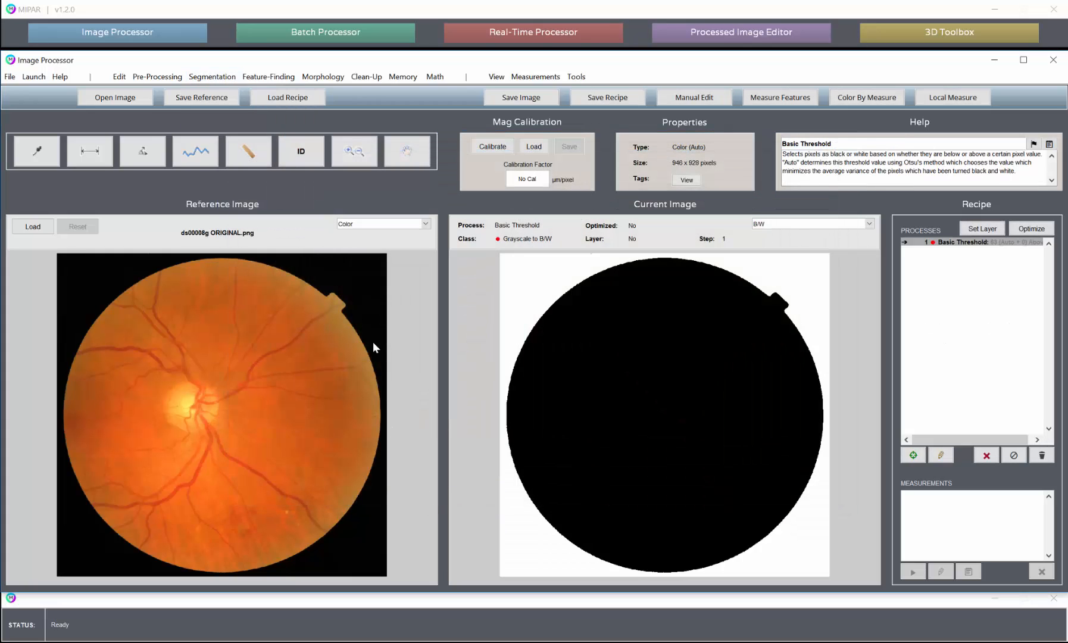
- Store the eye-region mask as Memory Image #1 and call the original image back as the current image
click(403, 77)
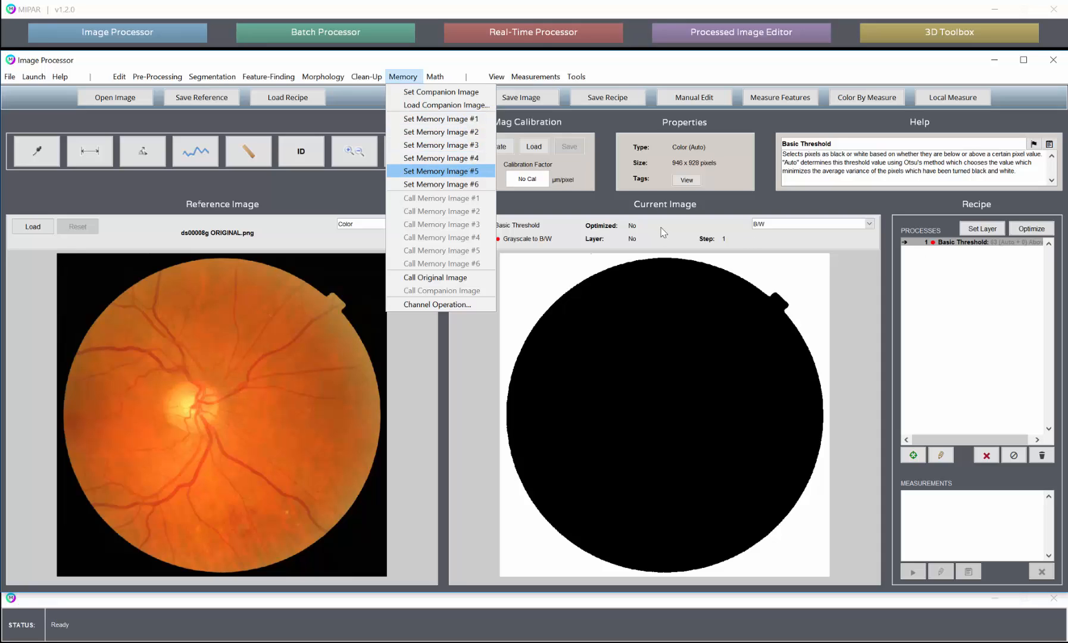
click(431, 119)
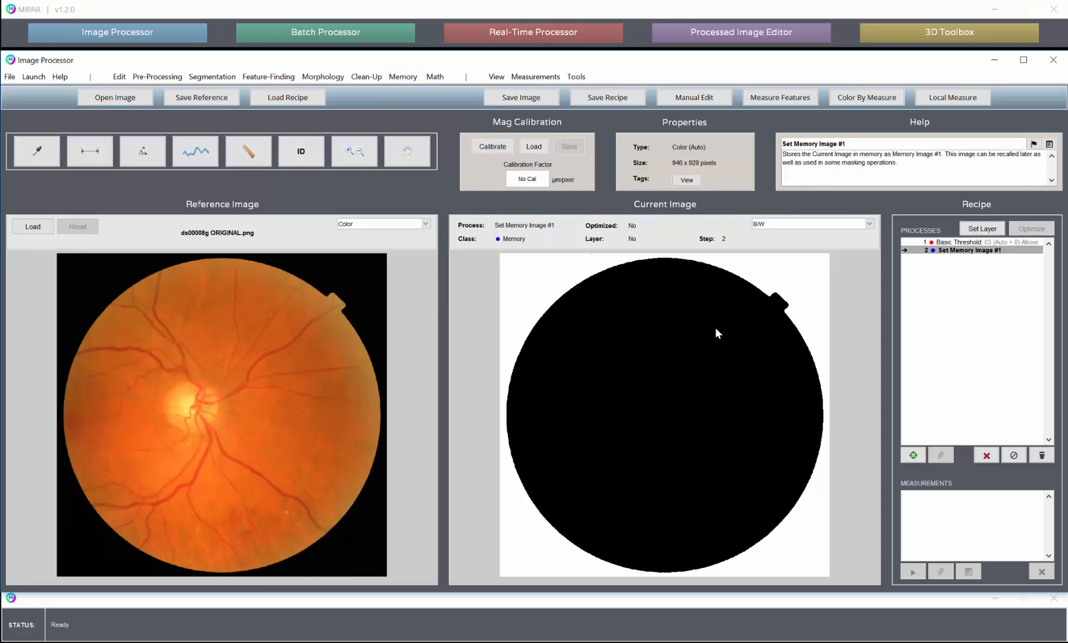
click(403, 76)
click(470, 277)
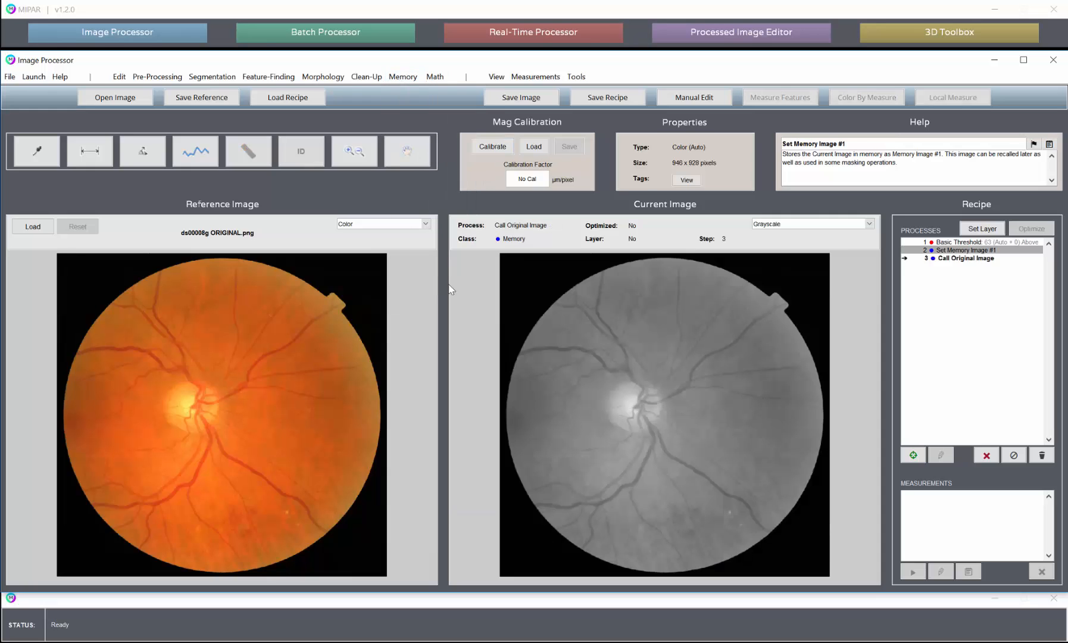
- Set up an Adaptive Threshold on the recalled original image with the percentage at about 96.54
click(212, 76)
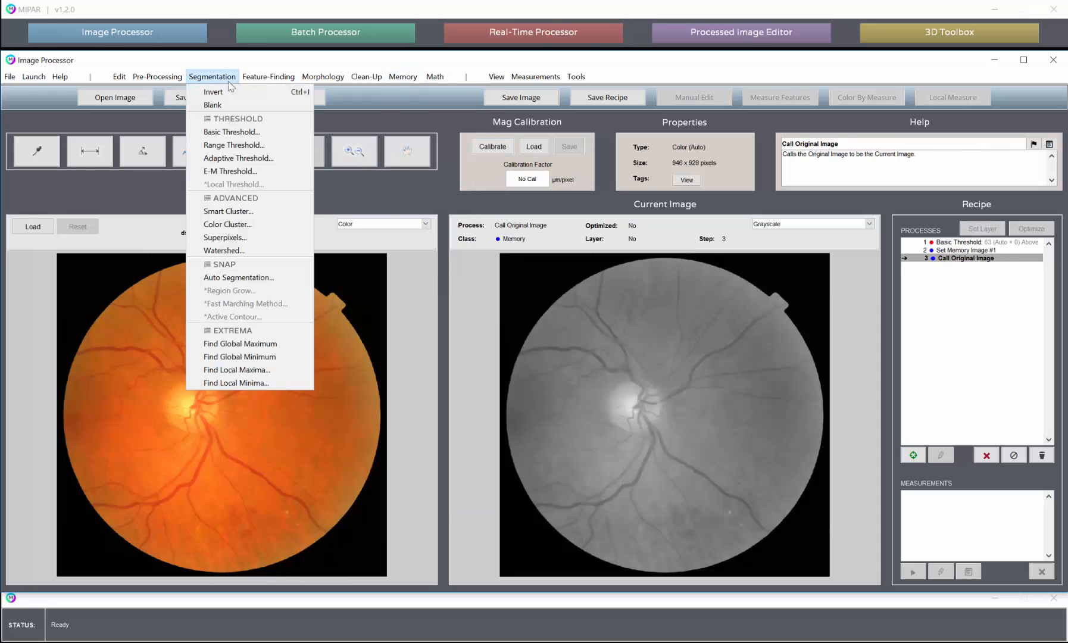
click(238, 158)
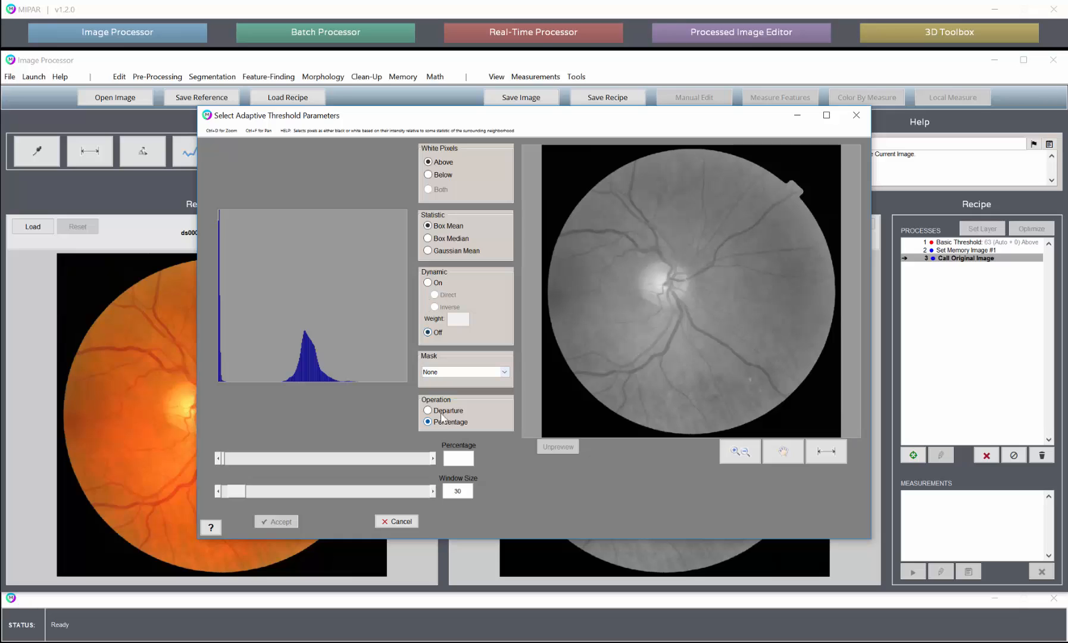
click(444, 373)
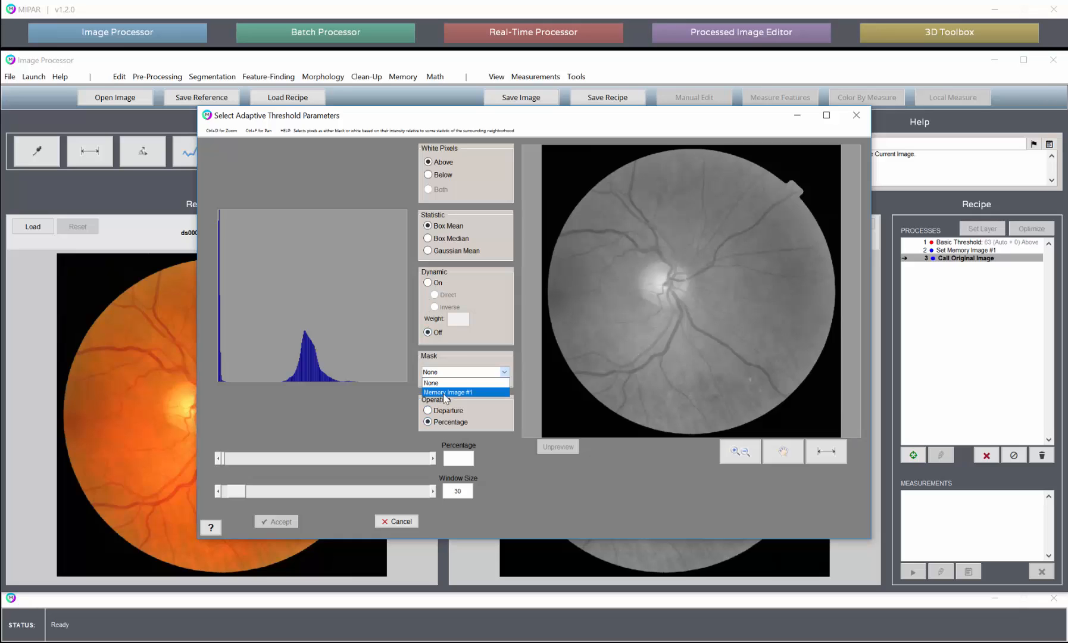
click(446, 354)
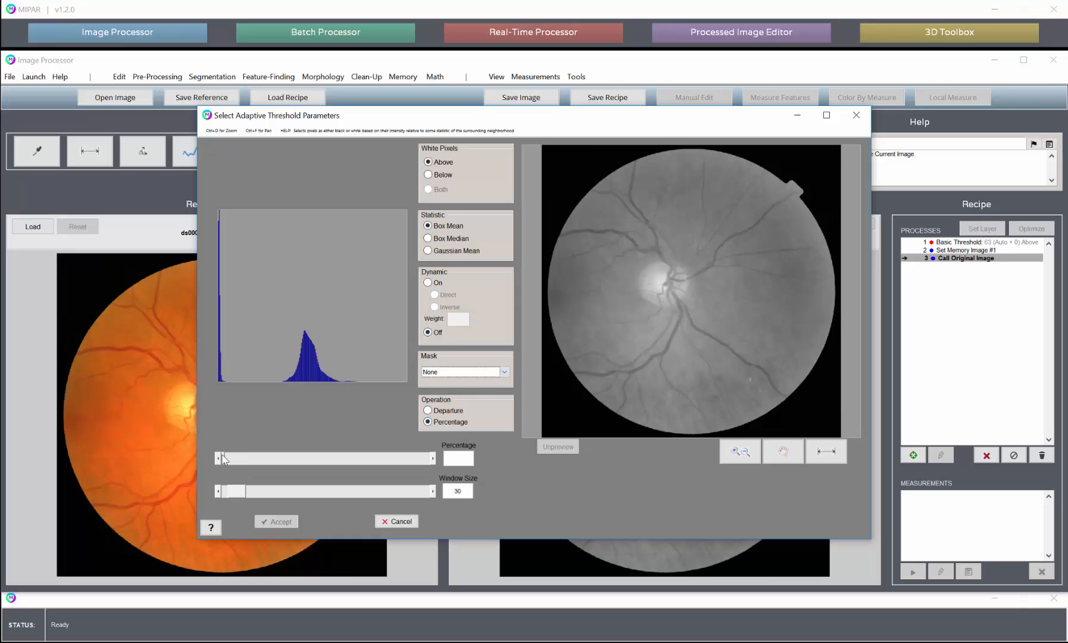
drag(224, 458, 300, 461)
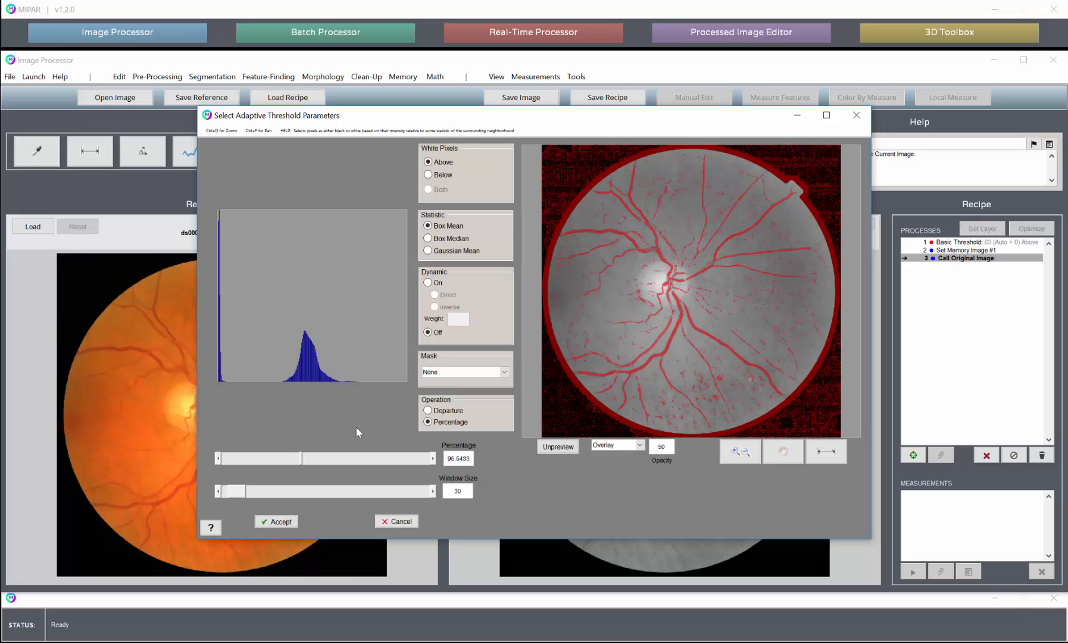
- Mask the Adaptive Threshold with Memory Image #1, checking the preview close up at the eye's lower-right edge
click(740, 451)
drag(744, 361, 819, 428)
click(456, 374)
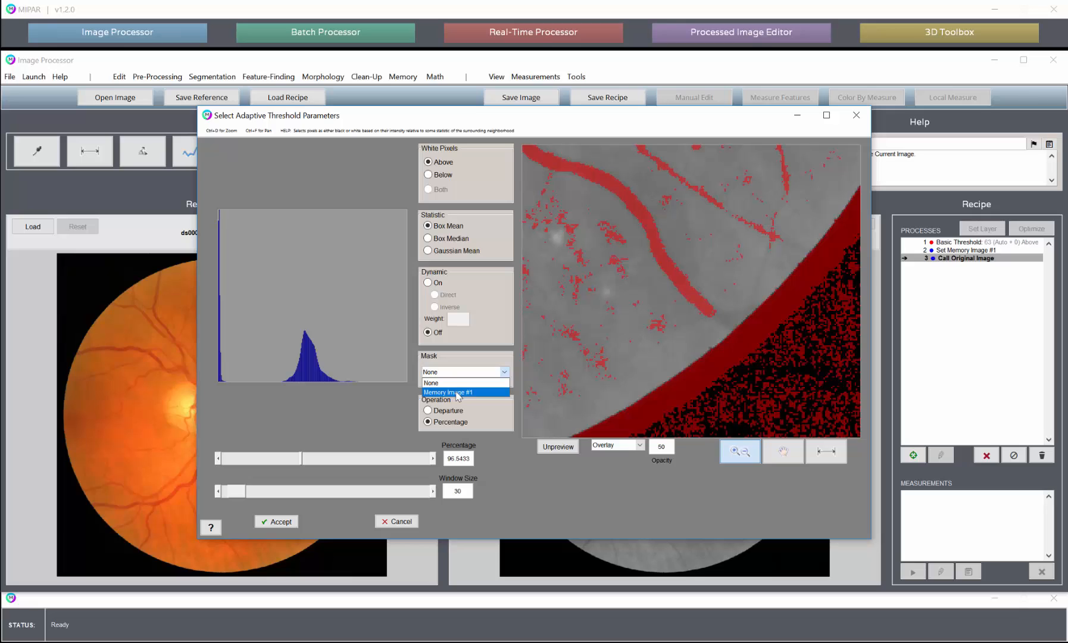
click(458, 393)
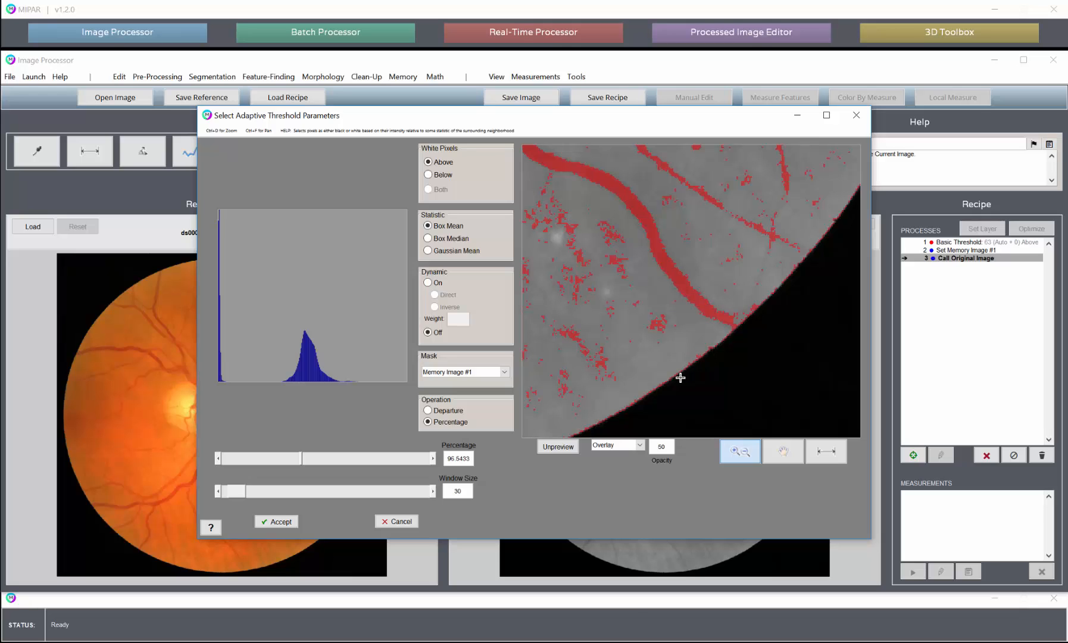
- Compare the Adaptive Threshold preview with the unprocessed image along the eye's lower-right edge
click(558, 447)
click(562, 447)
click(558, 447)
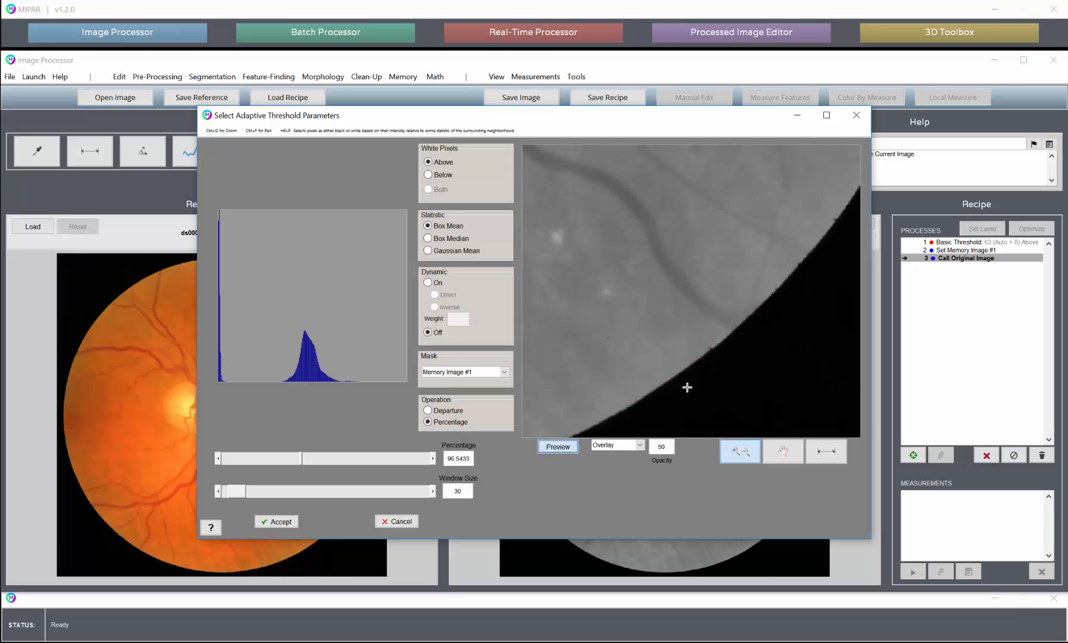
click(558, 447)
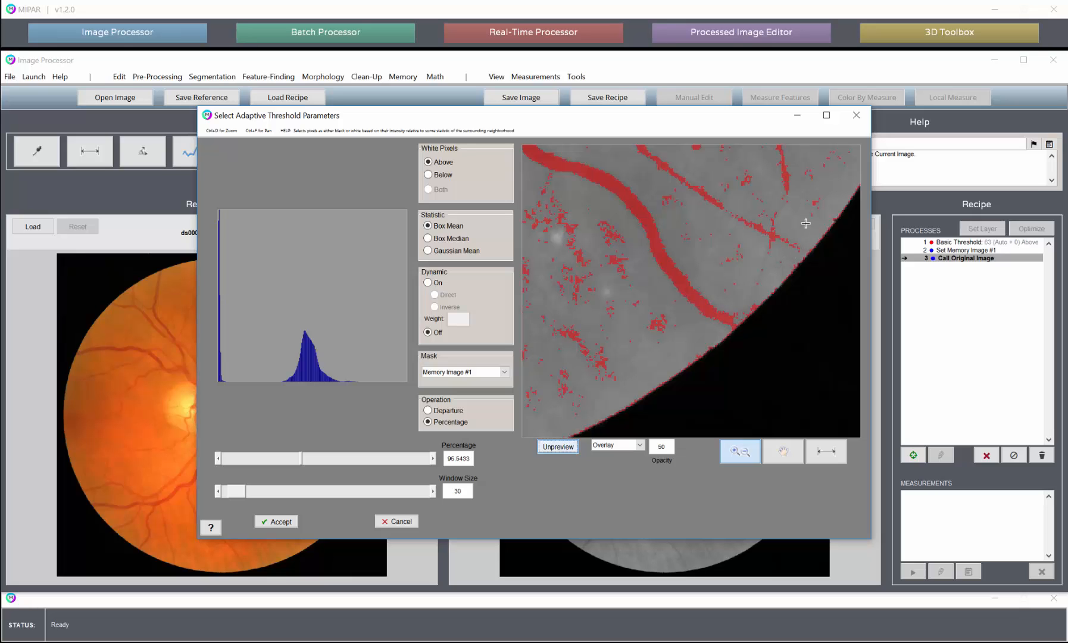
scroll(732, 260, down, 3)
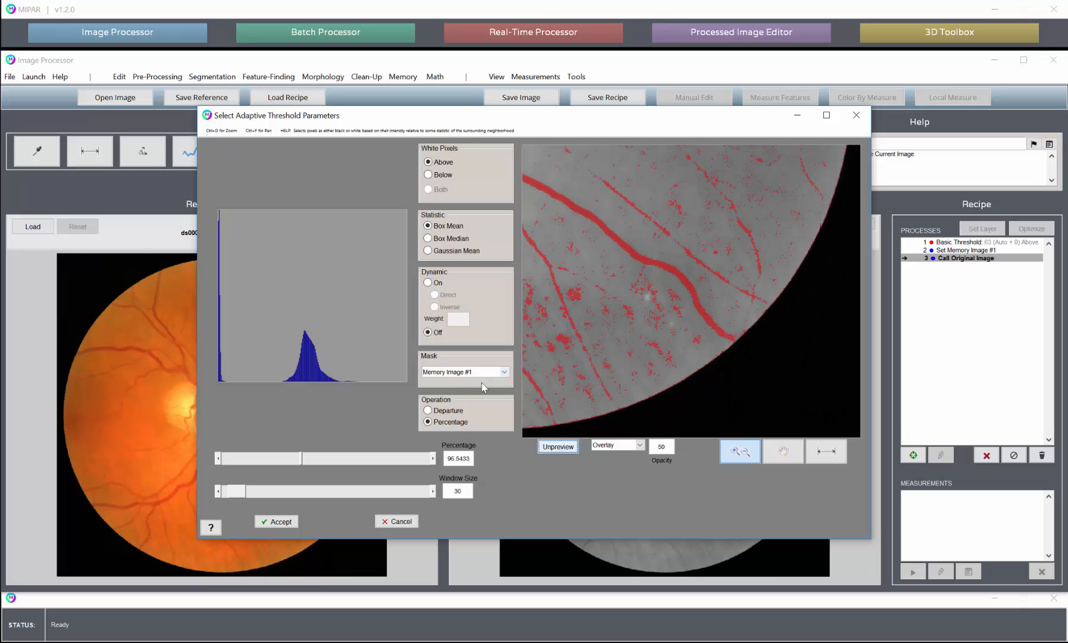
- Compare the Adaptive Threshold preview without a mask and with Memory Image #1 along the eye's lower-right edge
click(447, 372)
click(431, 383)
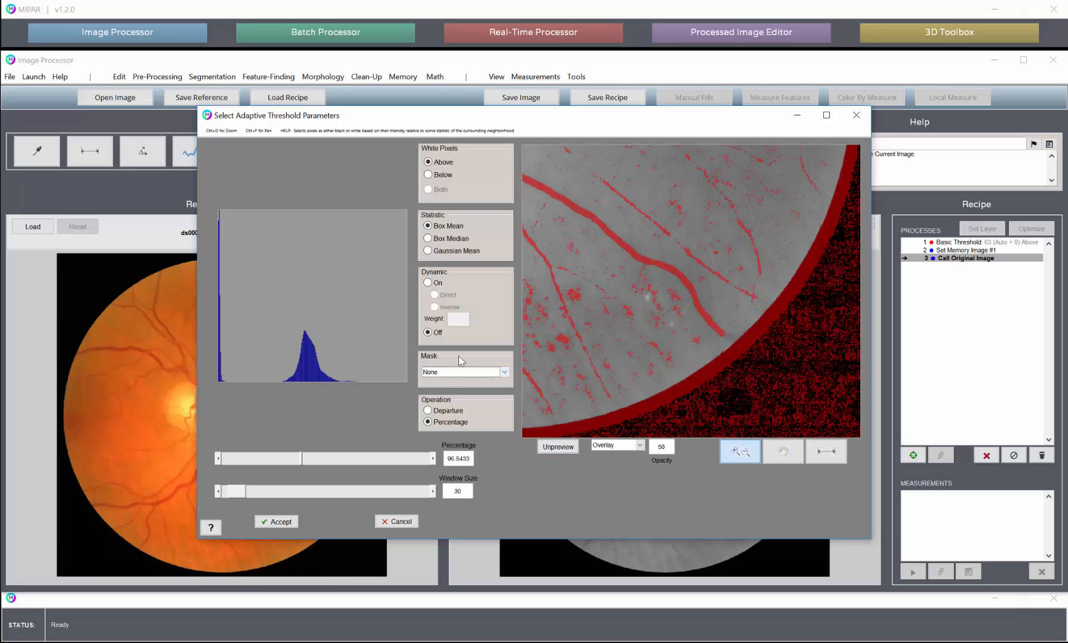
click(456, 372)
click(450, 393)
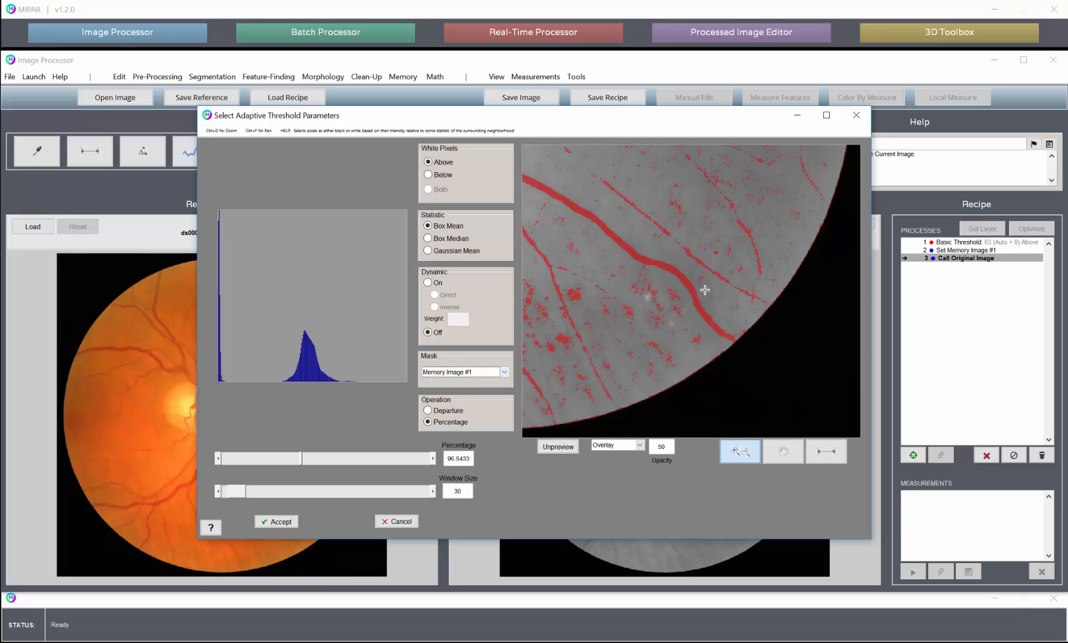
- Compare the unmasked and masked previews over the whole eye, and accept the Adaptive Threshold masked with Memory Image #1
scroll(704, 289, down, 3)
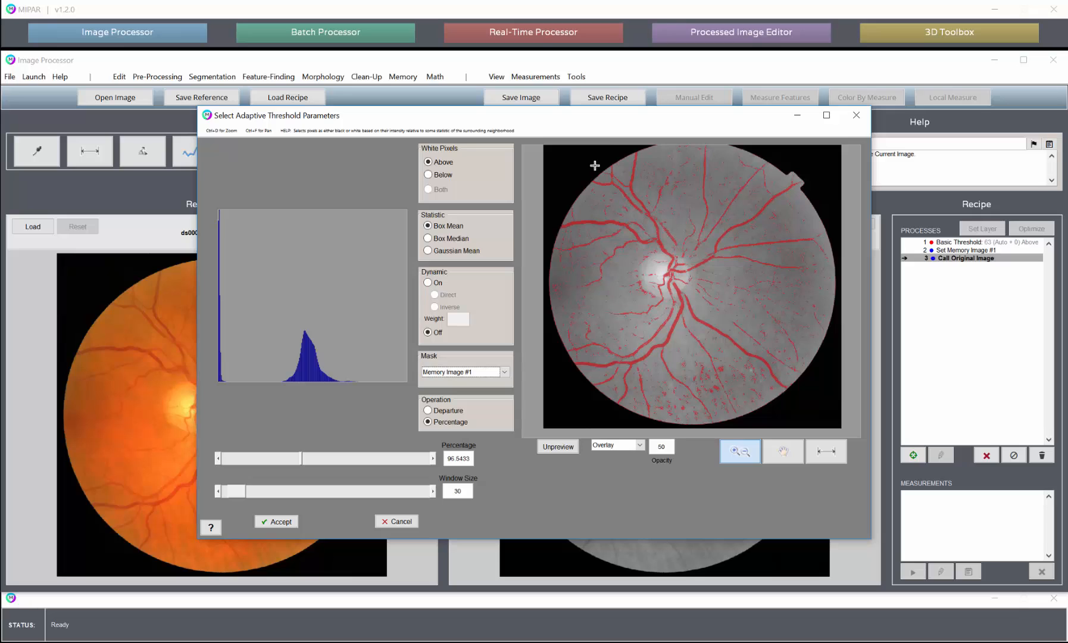
click(483, 373)
click(479, 384)
click(483, 373)
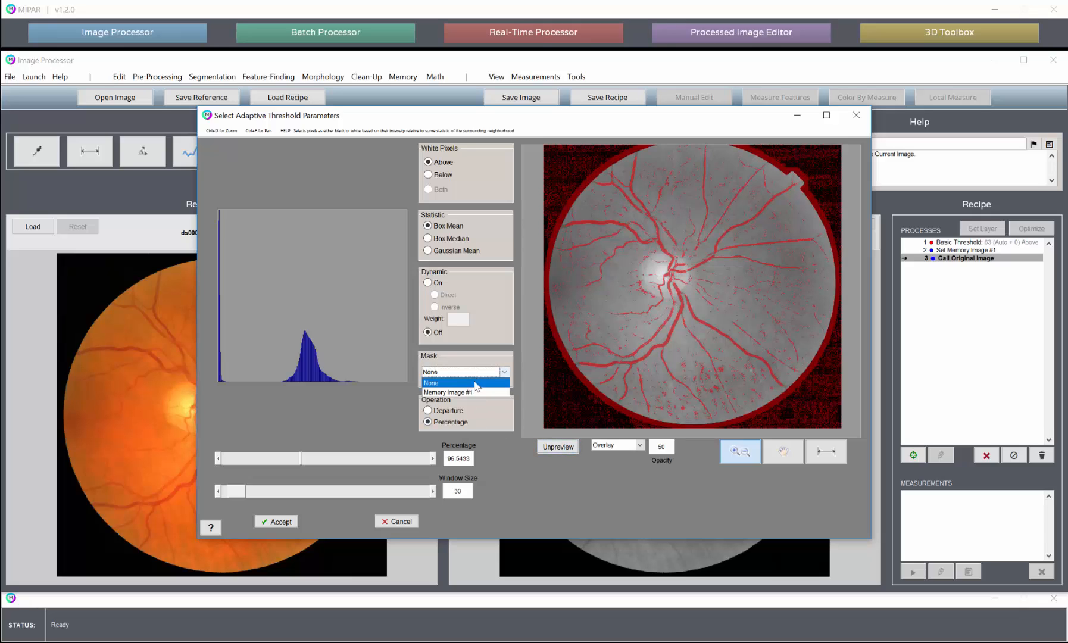
click(474, 394)
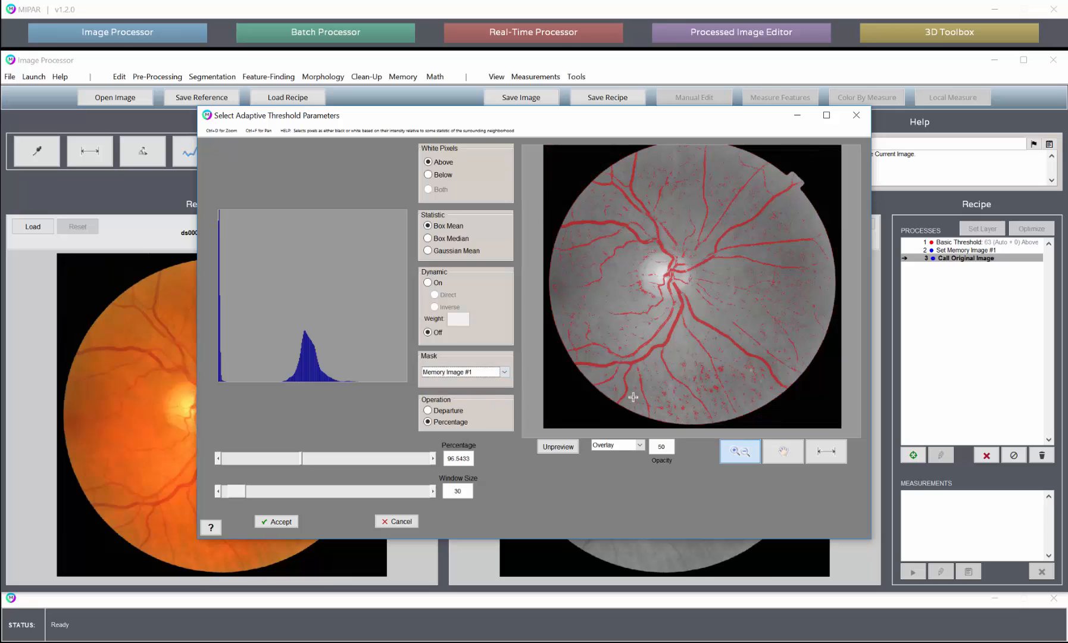
click(292, 519)
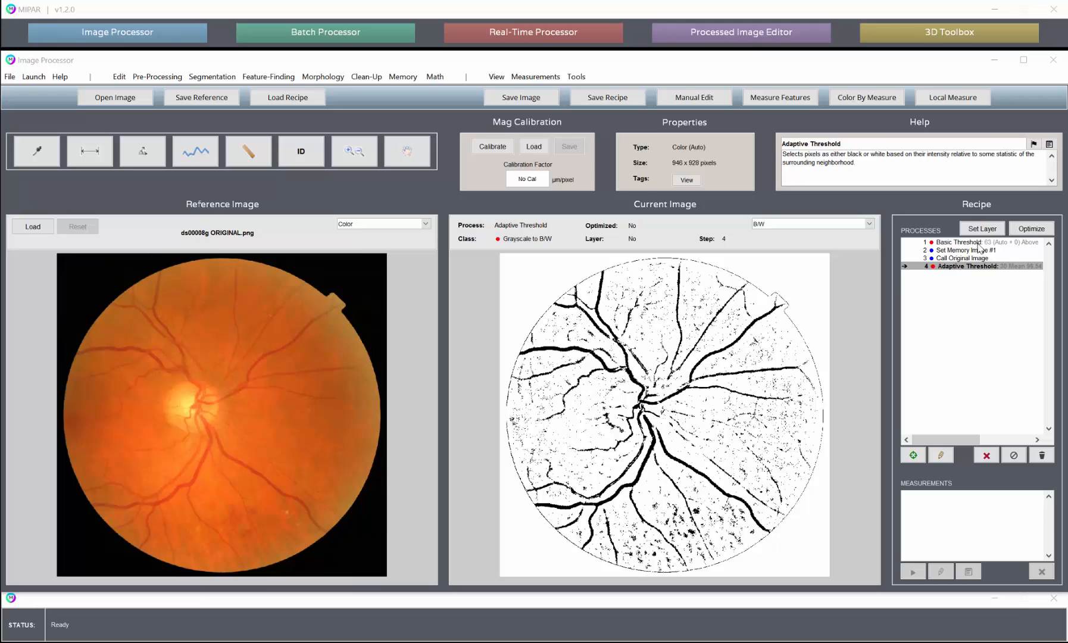
- Review the Basic Threshold result and insert a Uniform Erosion directly below that recipe step with a depth of 1
click(980, 242)
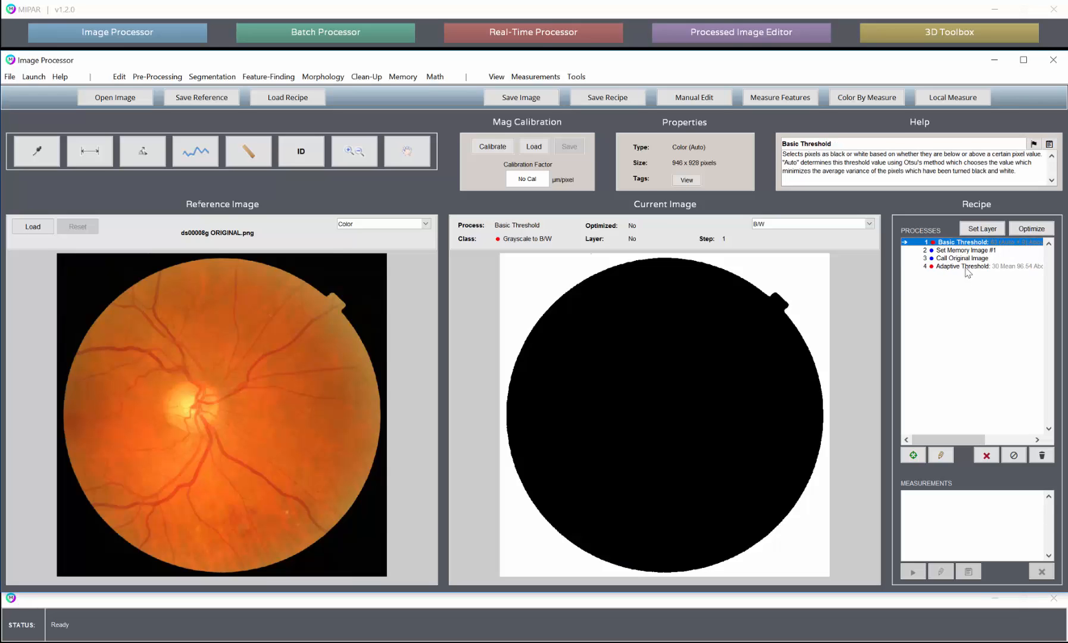
click(979, 267)
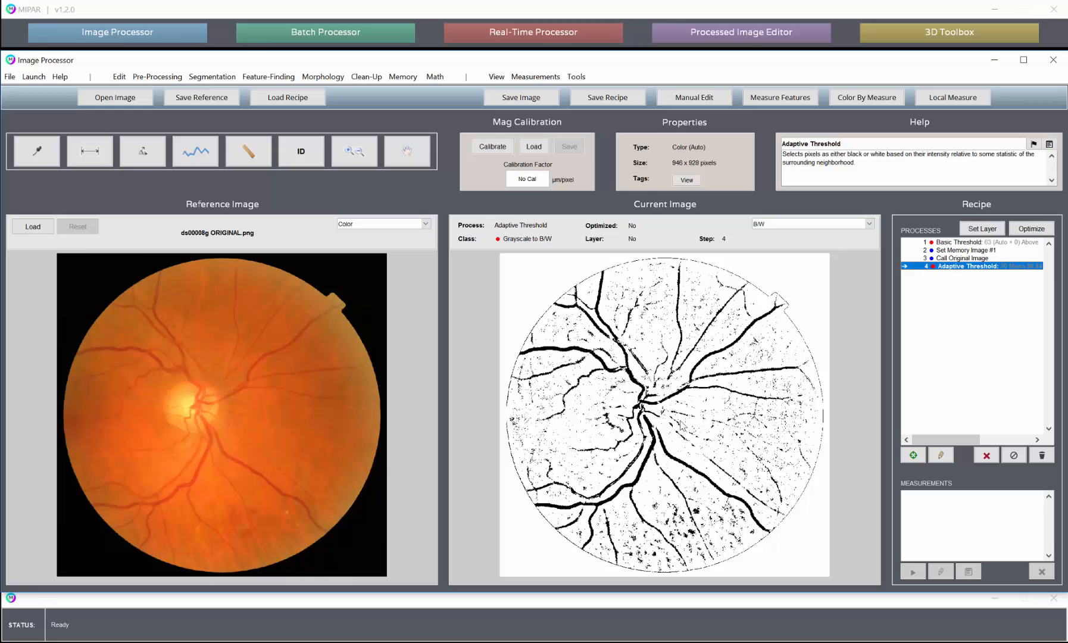
click(939, 243)
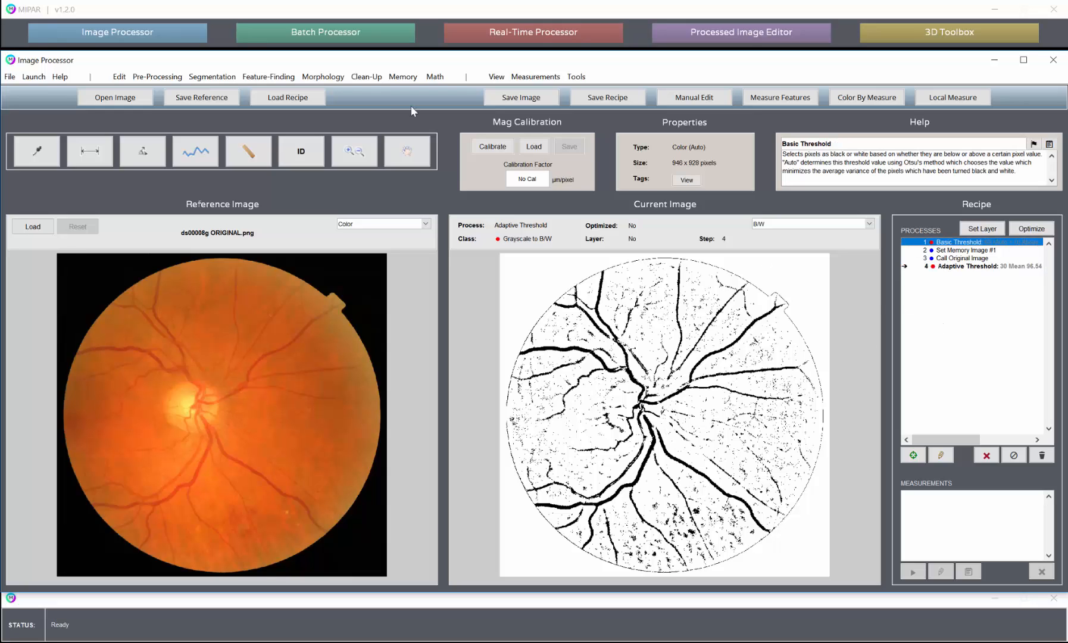
click(322, 76)
mouse_move(343, 106)
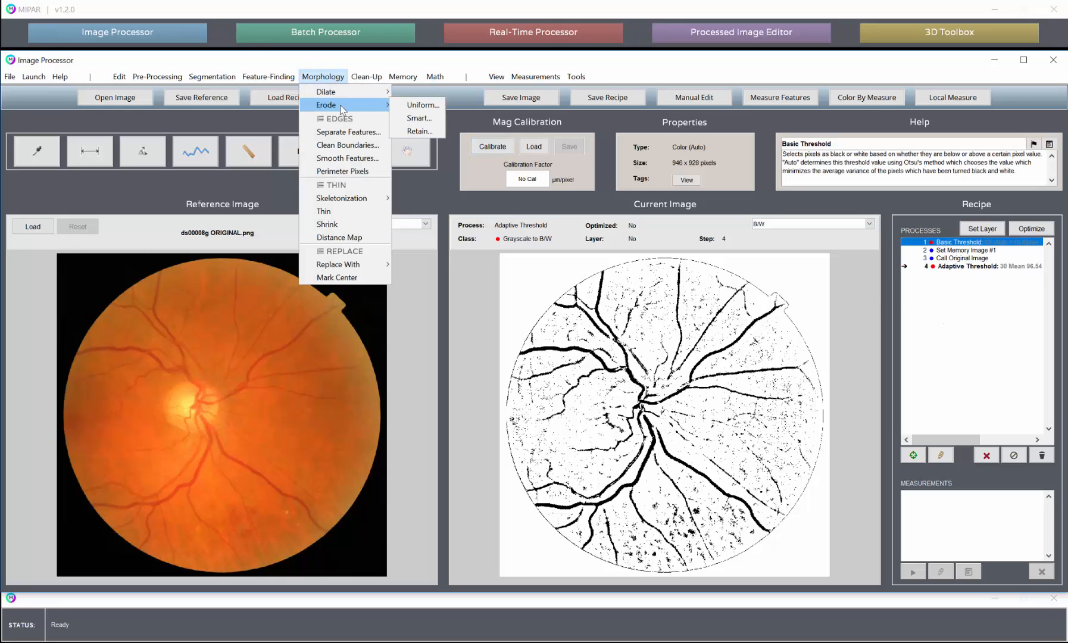
click(420, 105)
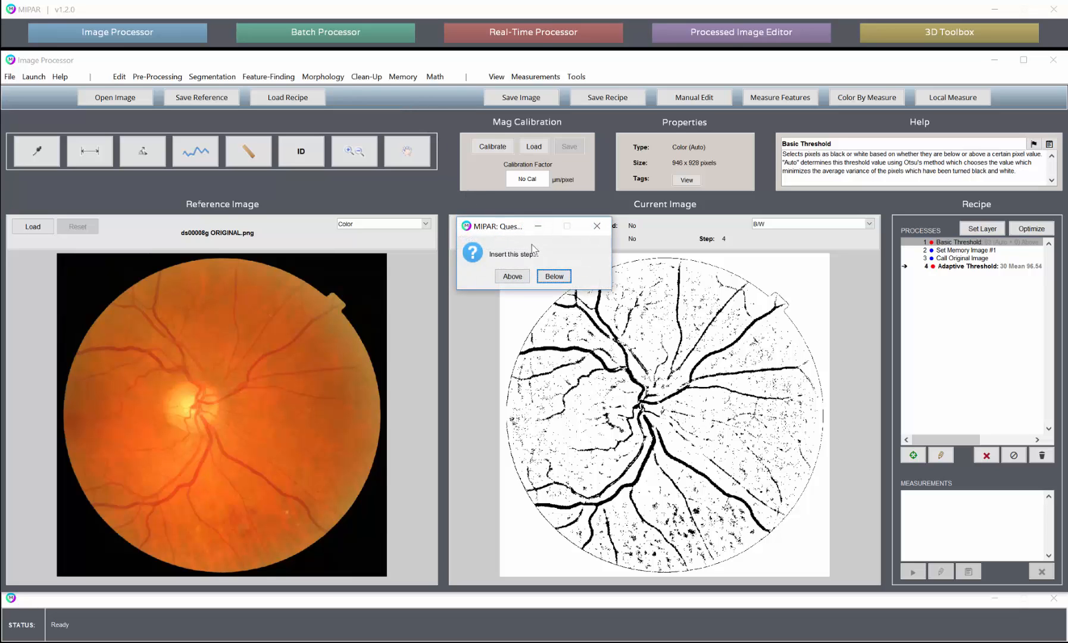
click(557, 278)
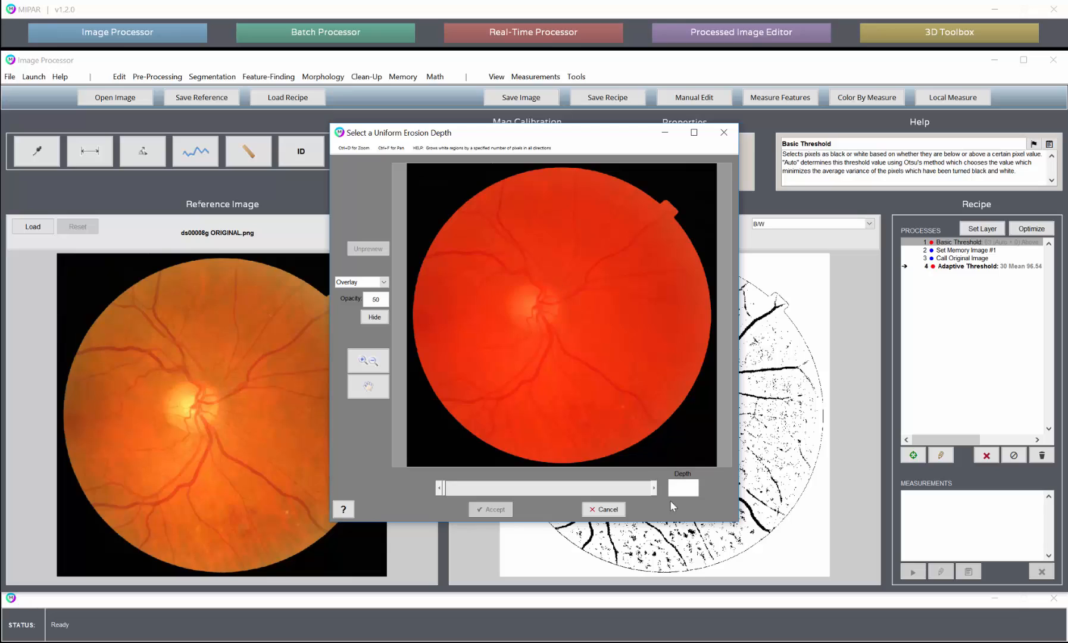
click(655, 488)
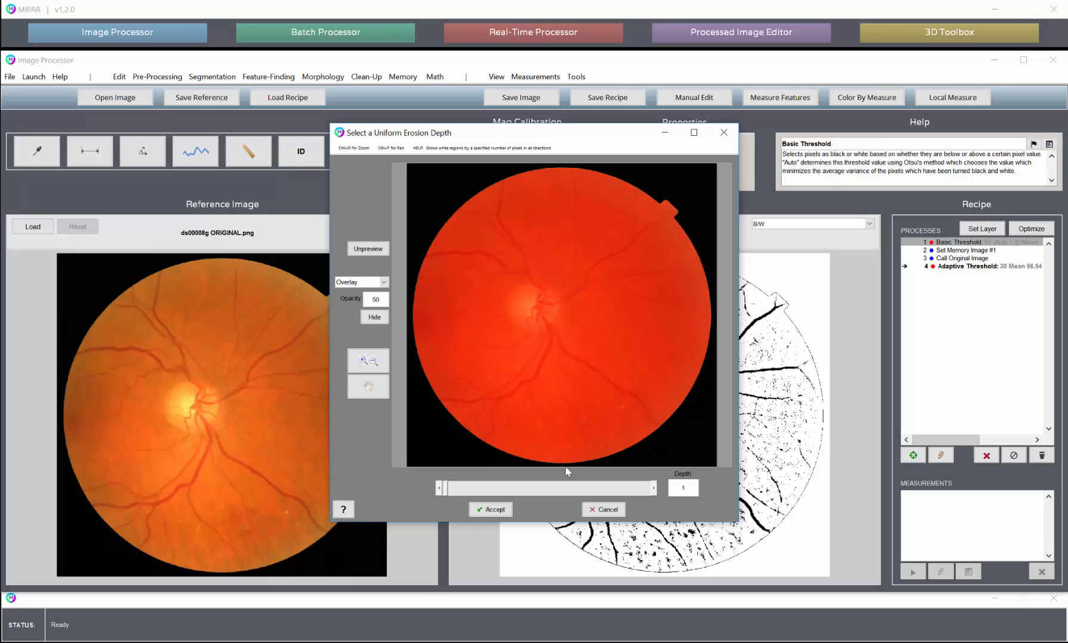
- Check the erosion preview close up at the eye's lower-left edge against the uneroded mask, and accept the Uniform Erosion
click(368, 360)
click(460, 410)
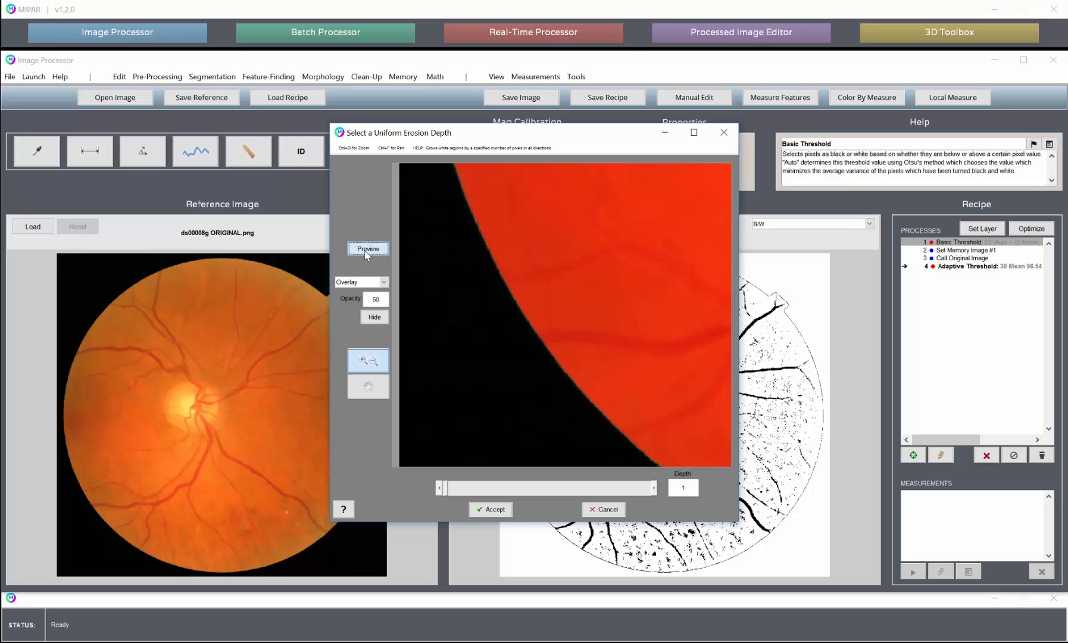
click(366, 249)
click(367, 250)
click(491, 508)
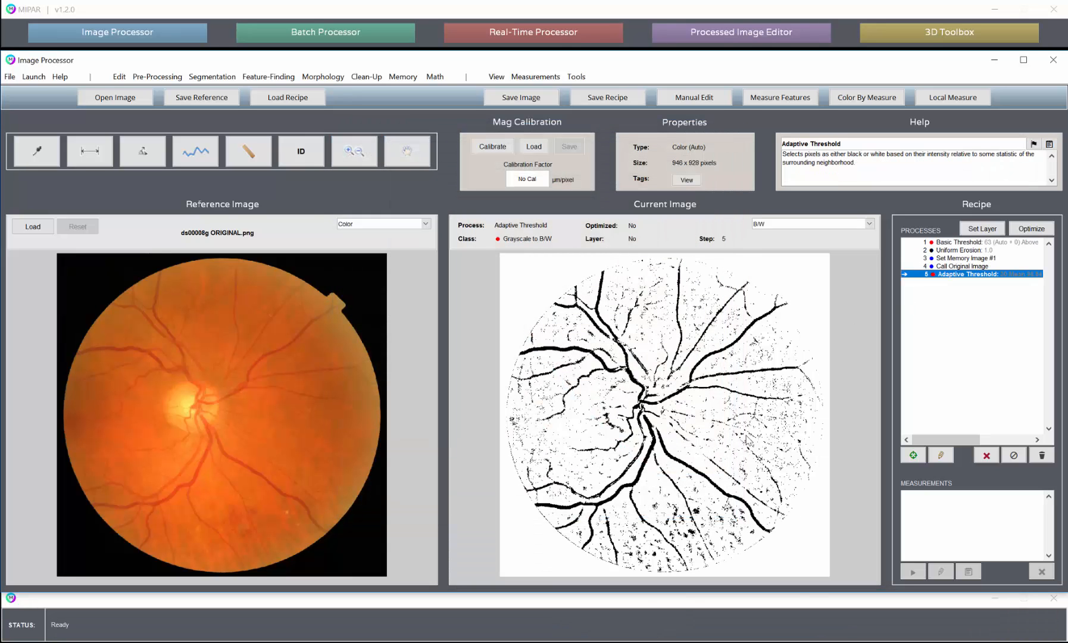
- Set the depth of the recipe's Uniform Erosion step to 2
click(963, 250)
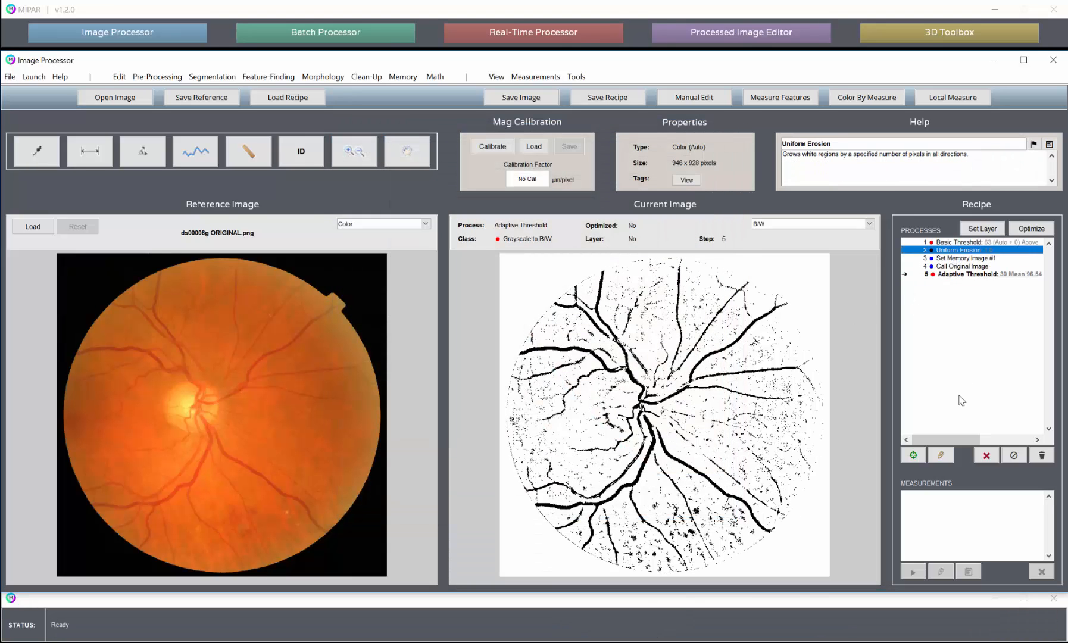
click(941, 455)
click(655, 488)
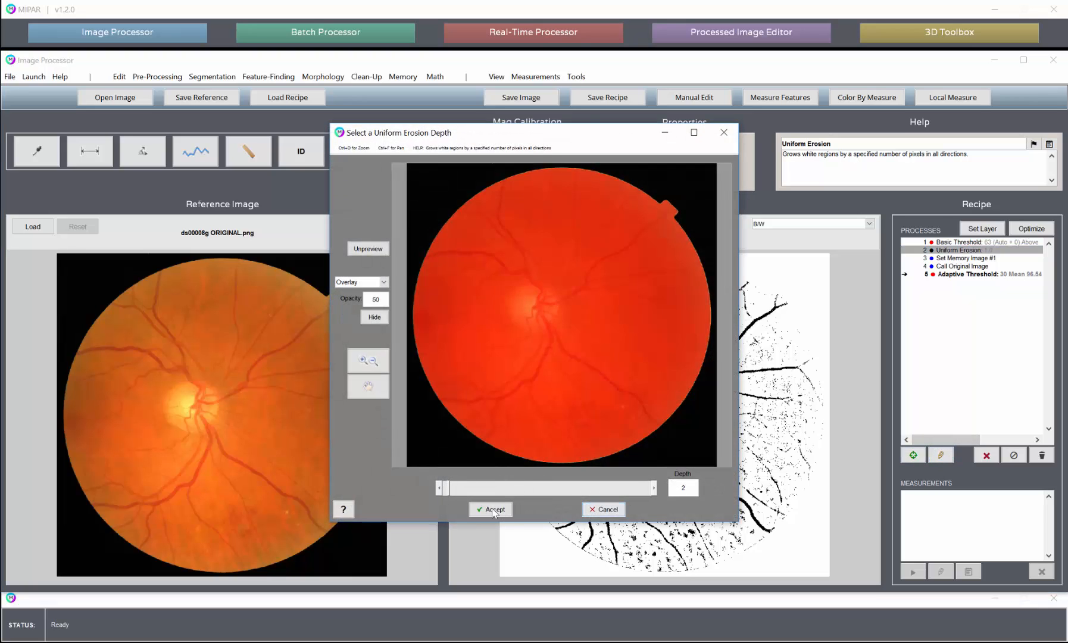
click(495, 510)
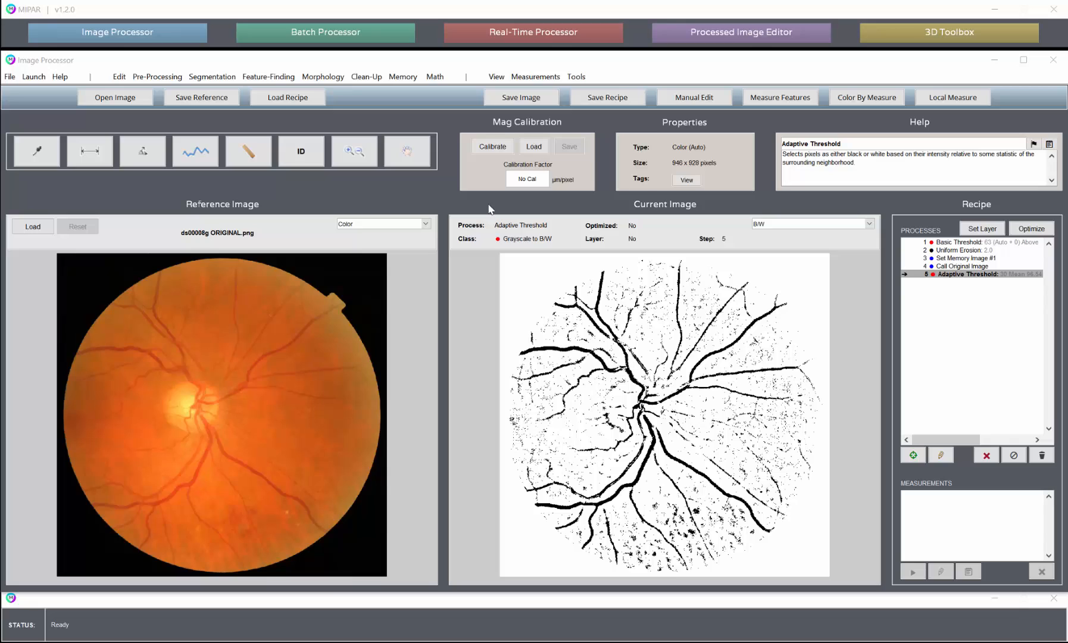
click(287, 99)
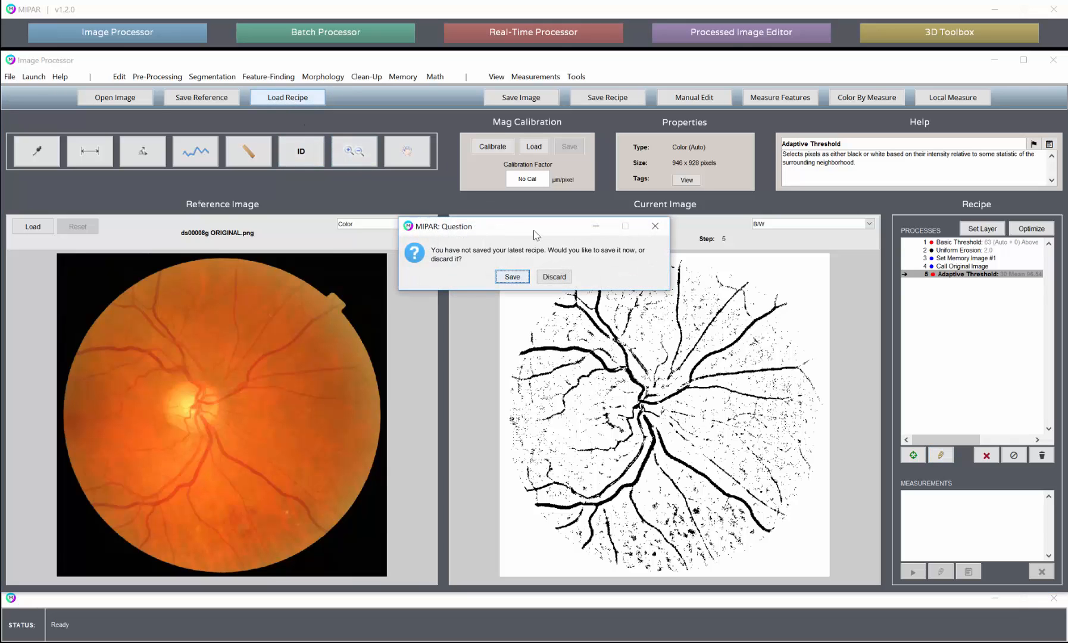
click(553, 277)
click(194, 99)
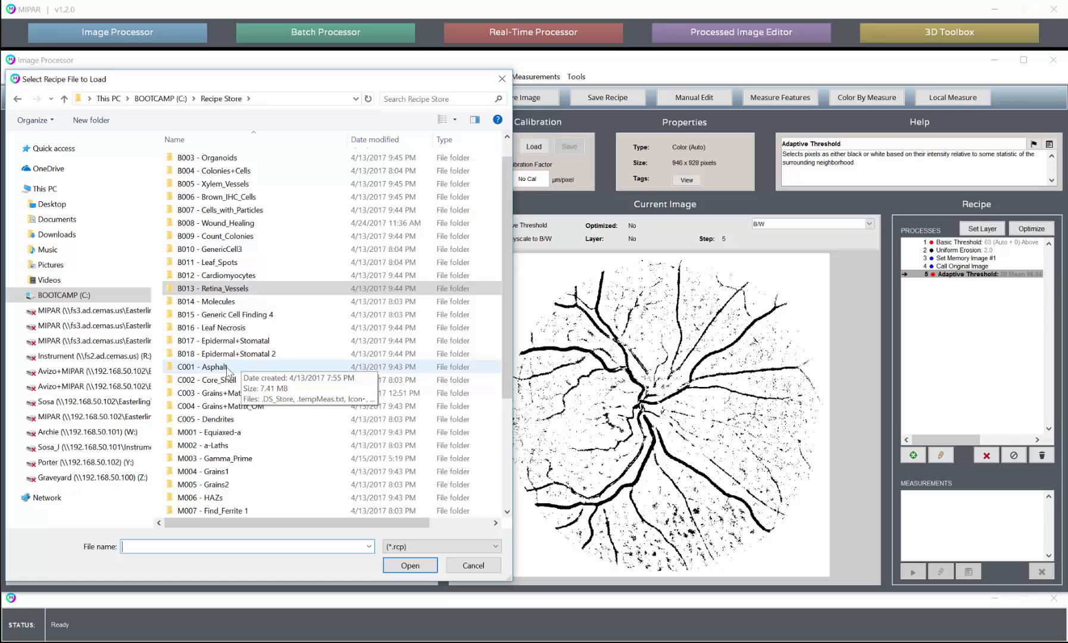
double_click(228, 369)
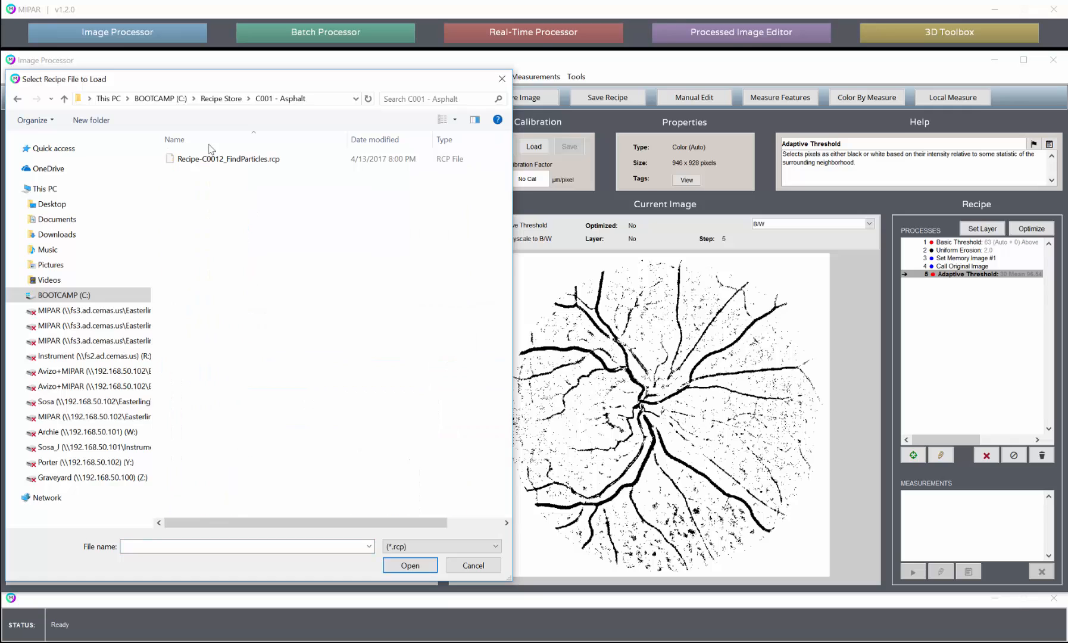
click(473, 566)
- Open the original asphalt image from the C001 - Asphalt folder of the Recipe Store, clearing the current recipe
click(116, 97)
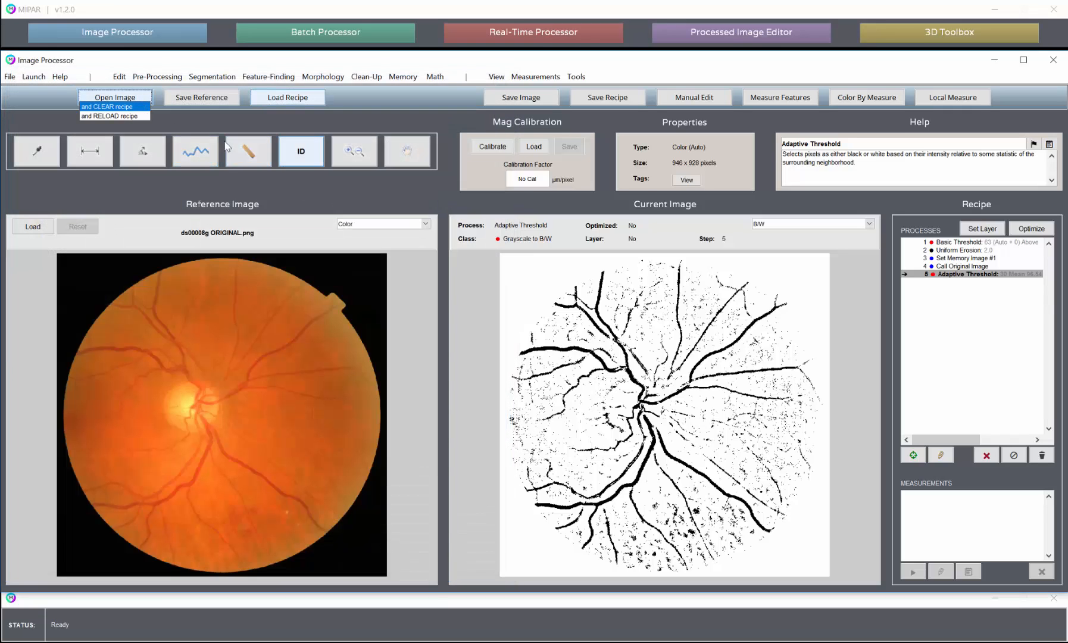
click(128, 108)
click(196, 100)
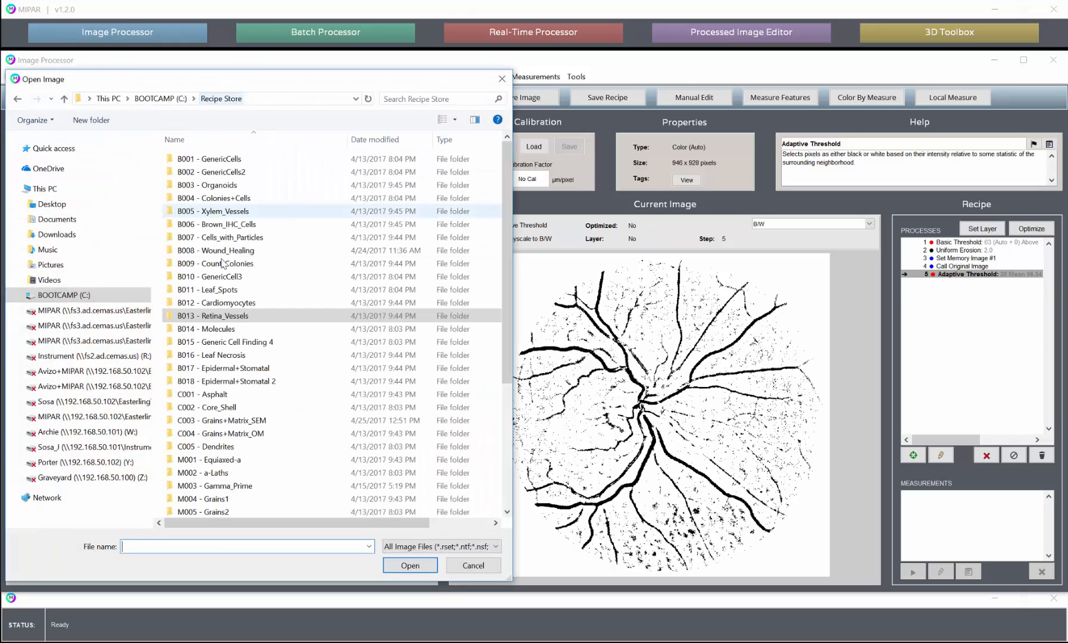
scroll(223, 285, down, 1)
double_click(219, 368)
double_click(214, 184)
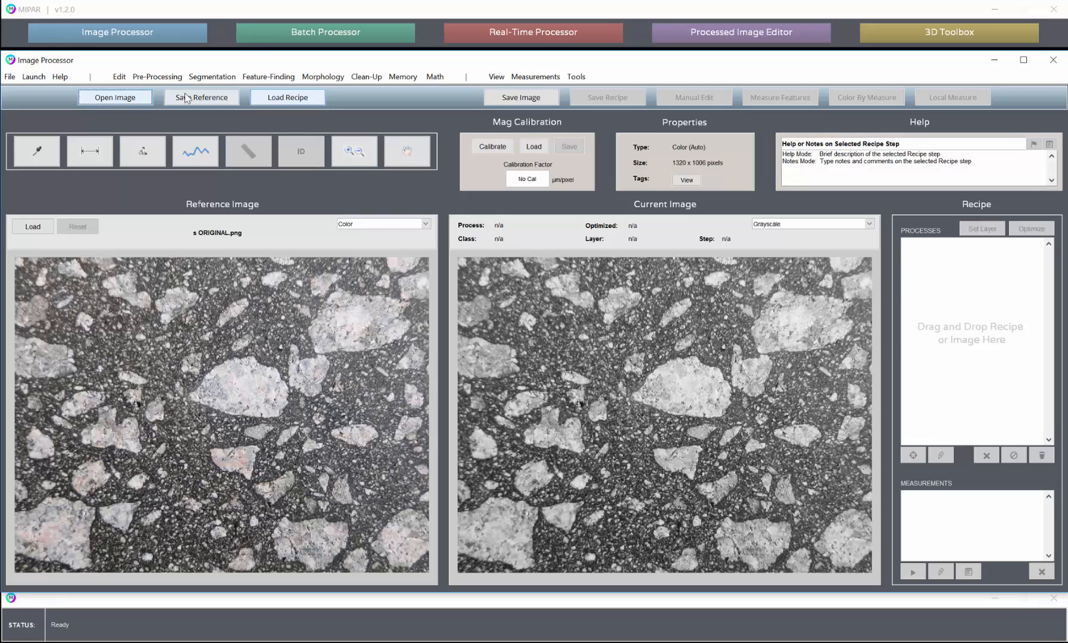
- Crop the asphalt image to an area of about 1268 by 952 pixels starting at its upper-left corner
click(120, 78)
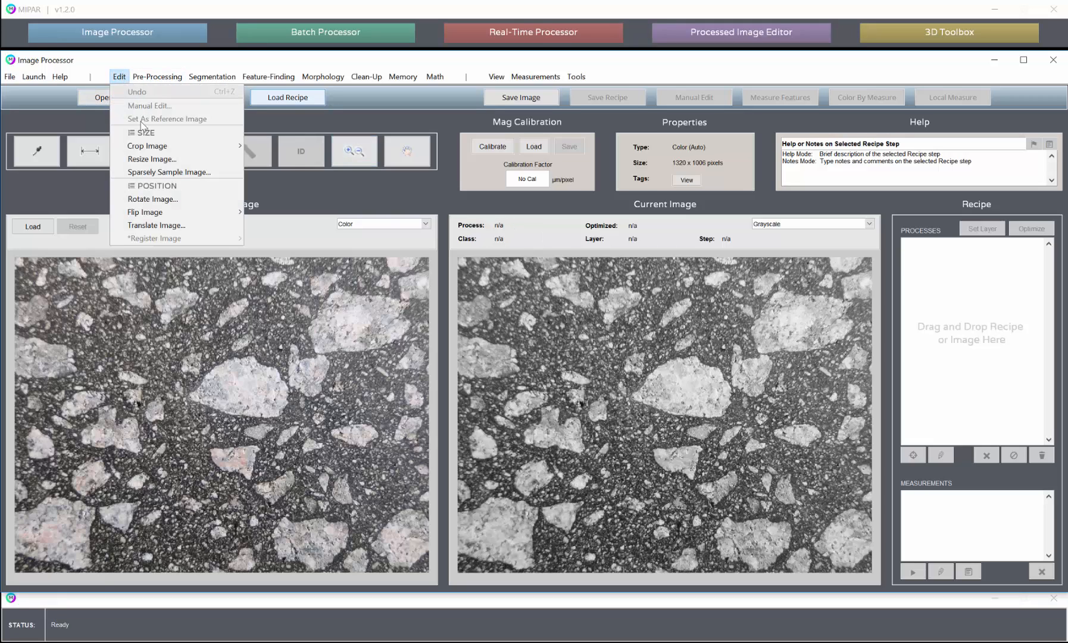
mouse_move(230, 143)
mouse_move(273, 146)
click(311, 149)
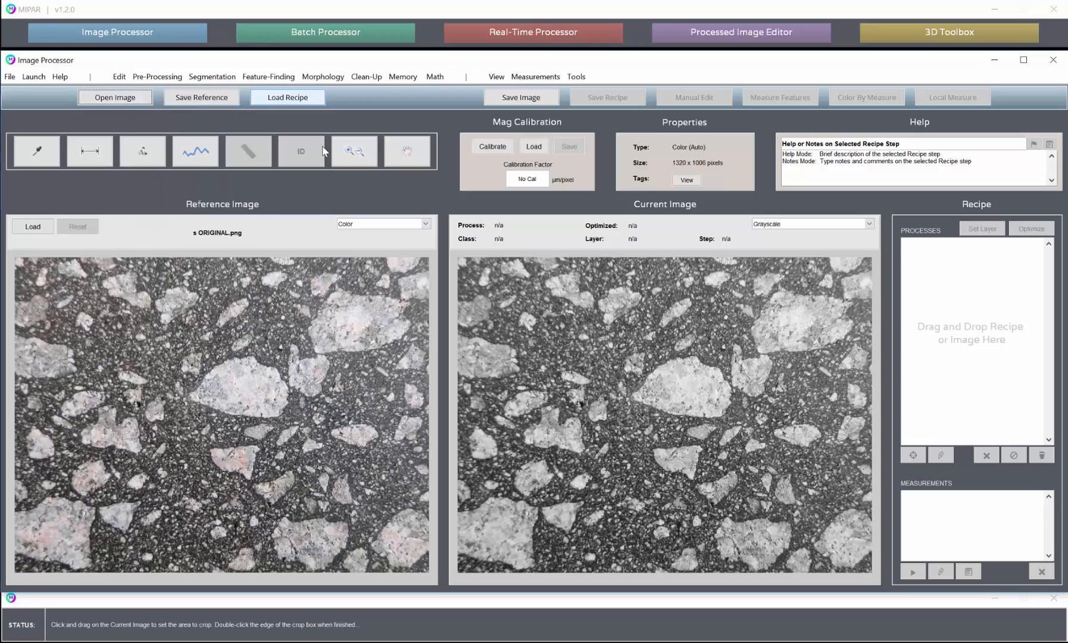
mouse_move(476, 265)
mouse_down()
mouse_move(850, 543)
mouse_move(858, 562)
mouse_up()
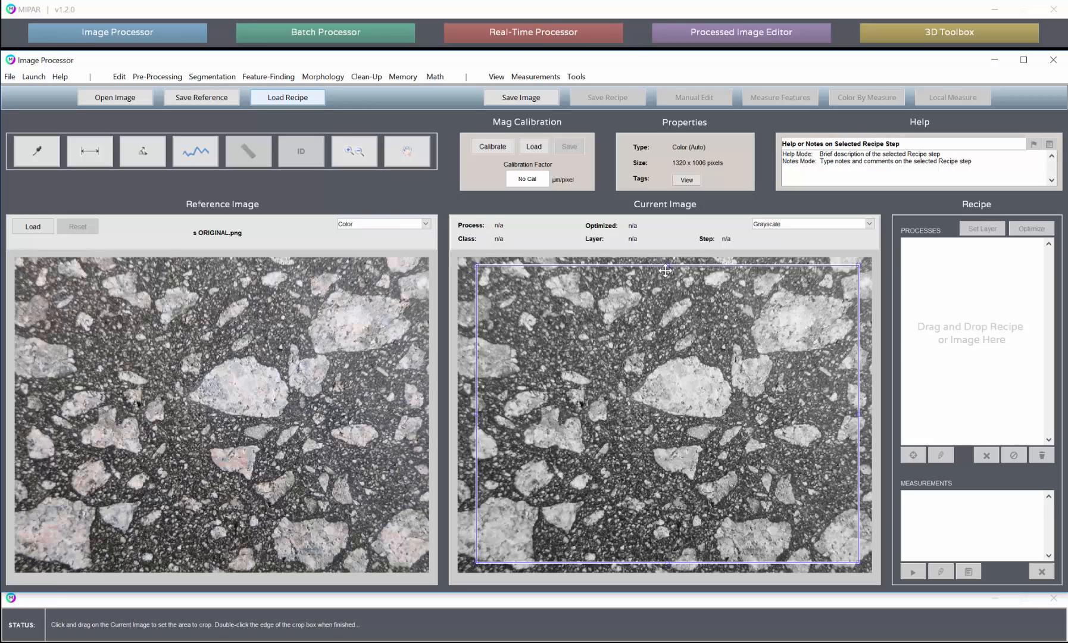
drag(665, 271, 666, 273)
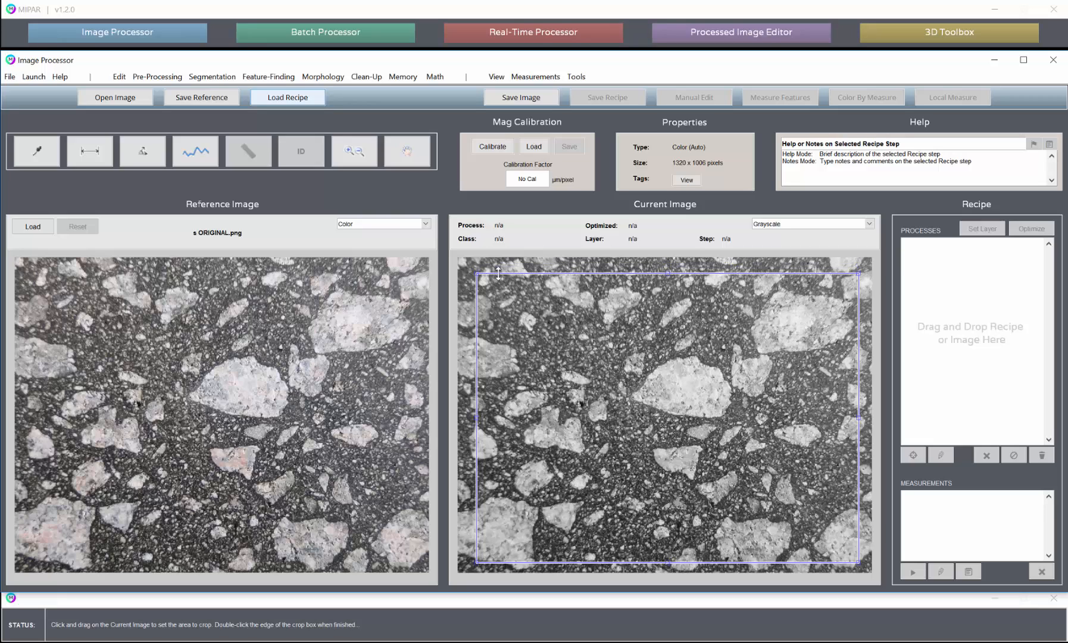
drag(478, 274, 458, 258)
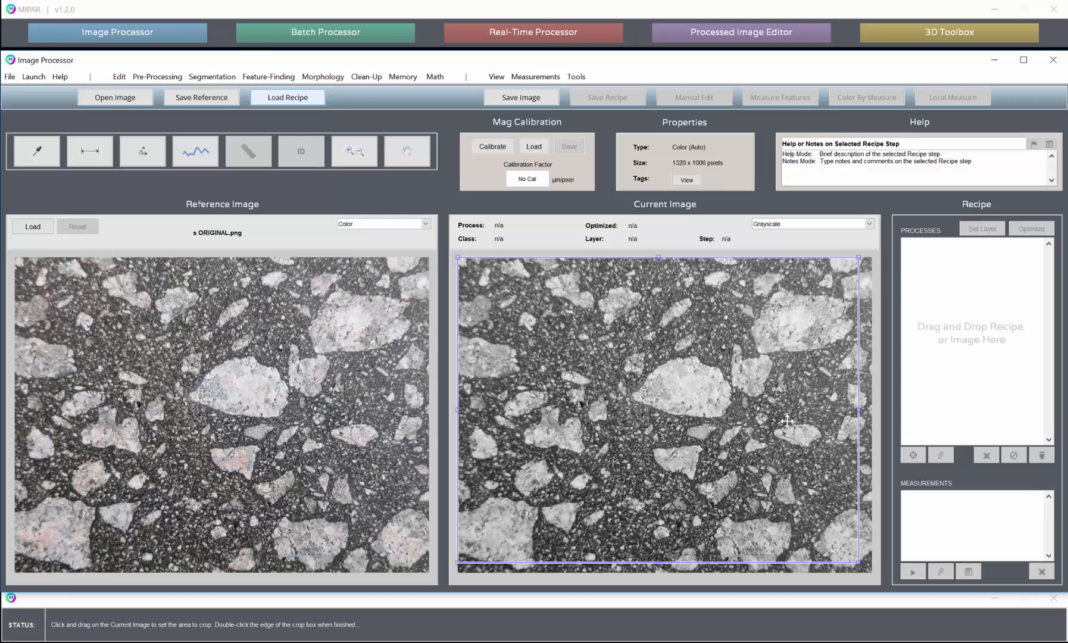
drag(857, 561, 856, 556)
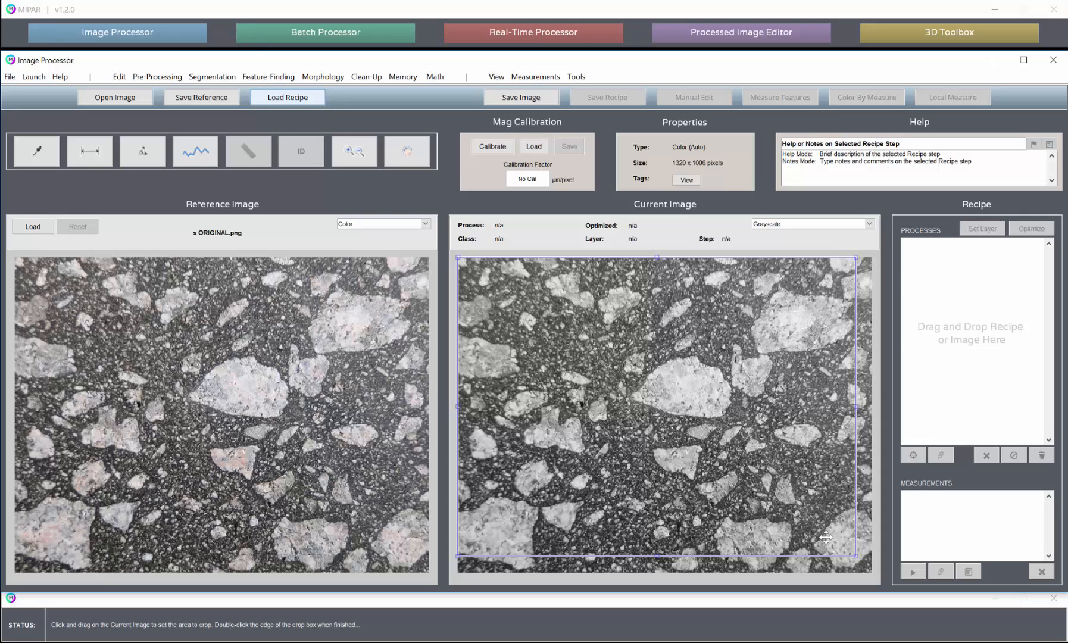
double_click(820, 556)
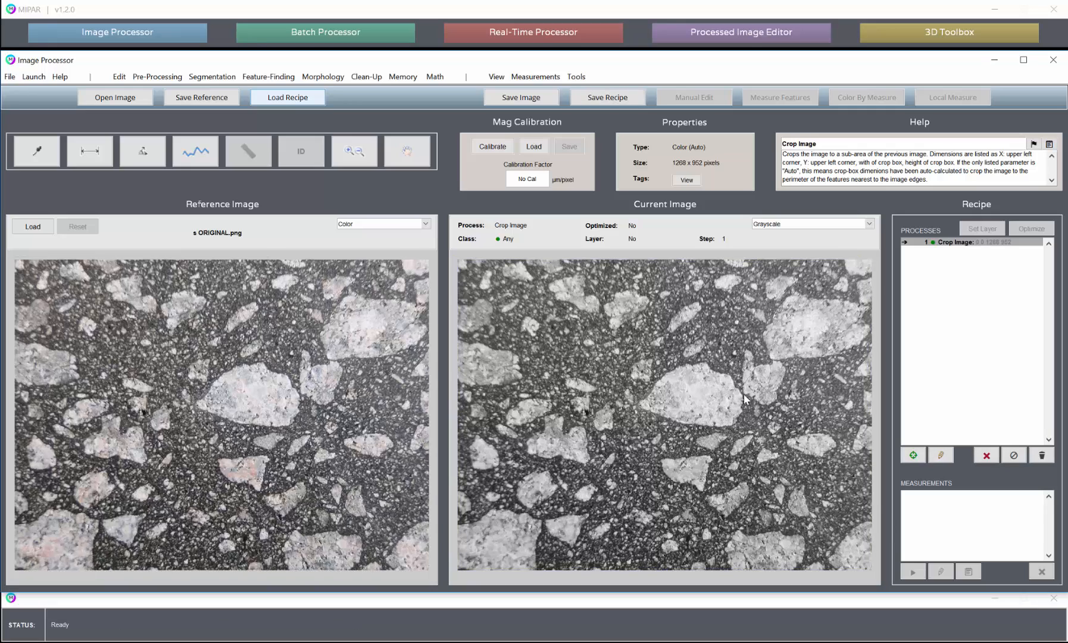
- Apply a manual Basic Threshold of 135 to the cropped asphalt image, selecting the pixels above that value
click(212, 76)
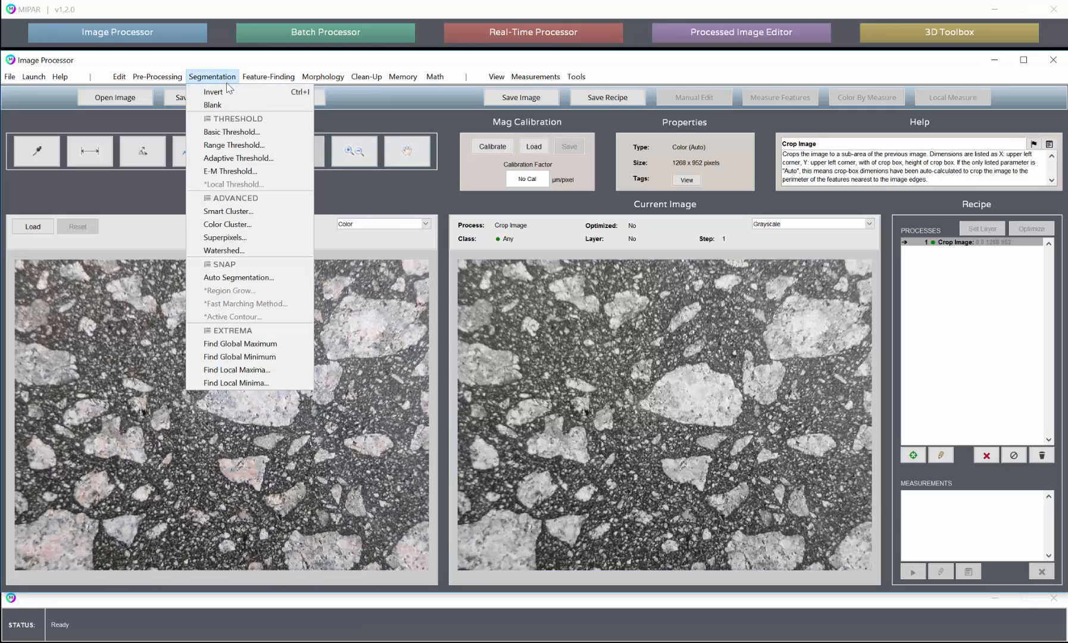
click(238, 132)
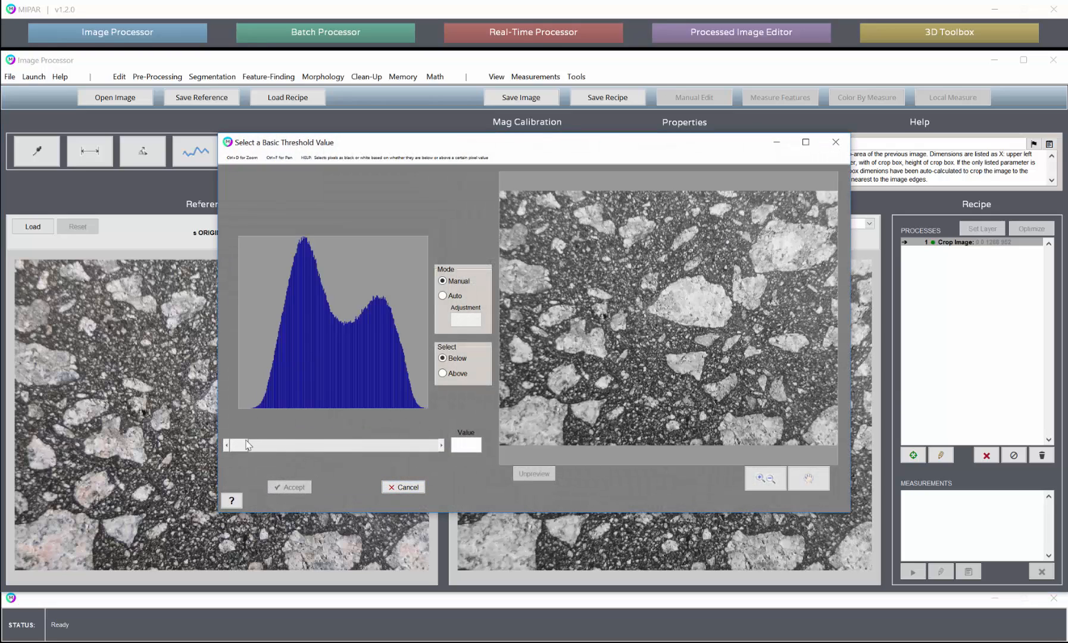
drag(247, 445, 344, 447)
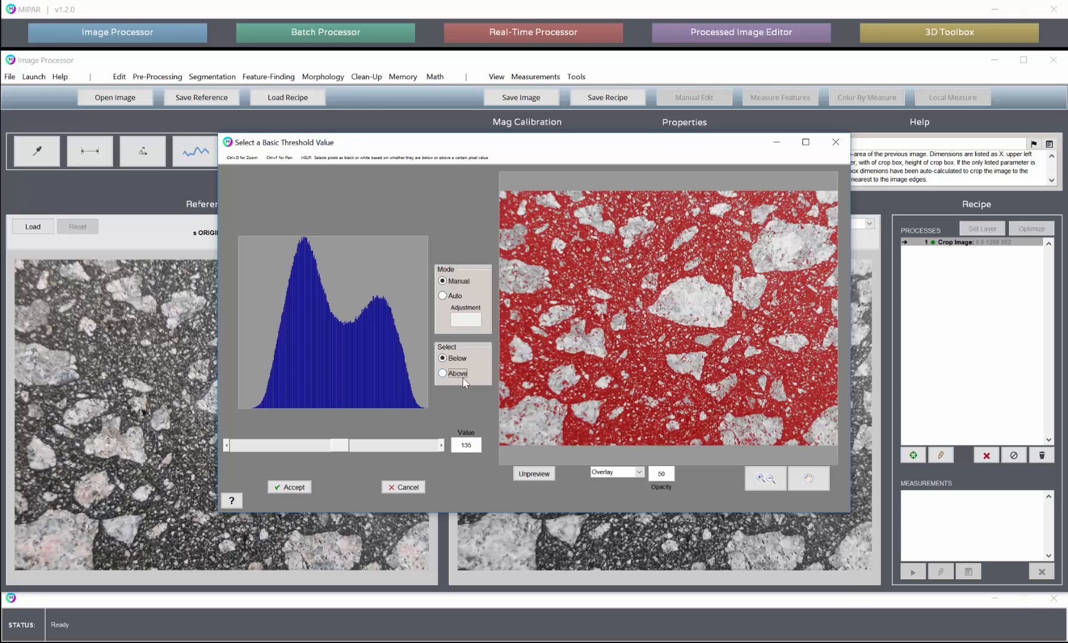
click(462, 376)
click(307, 483)
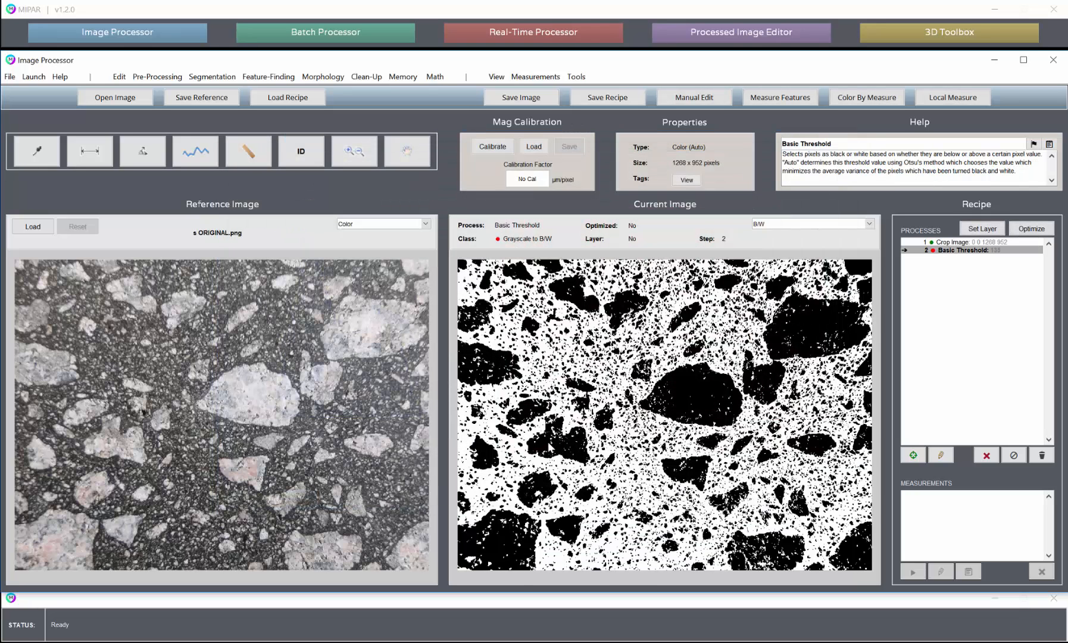
- Apply a Smart Dilation with threshold 5 and 10 iterations to the aggregate mask
click(329, 80)
mouse_move(341, 106)
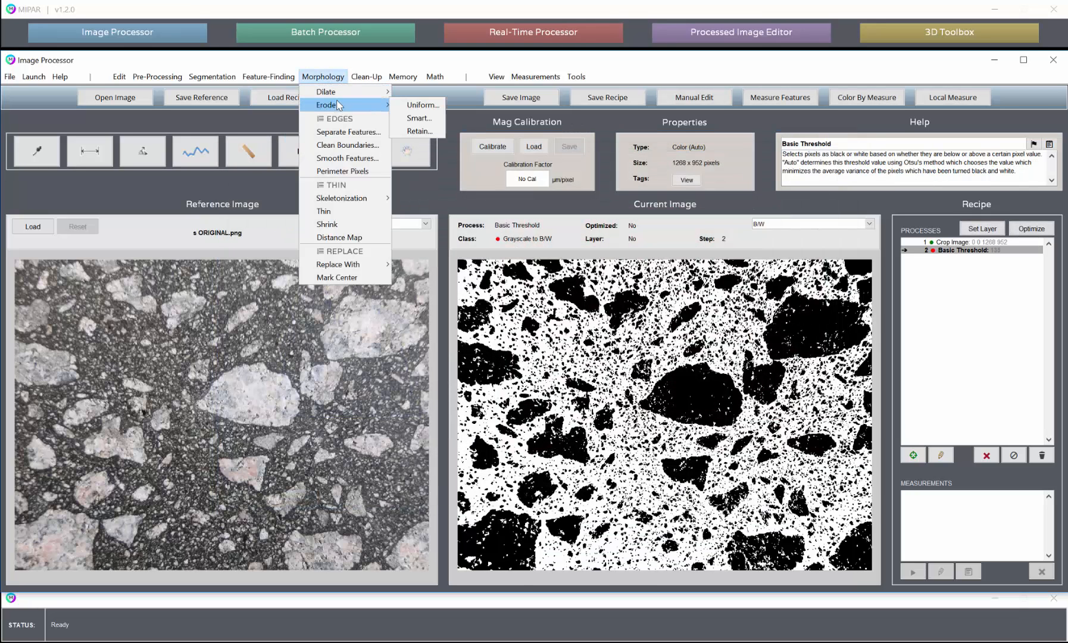
click(417, 118)
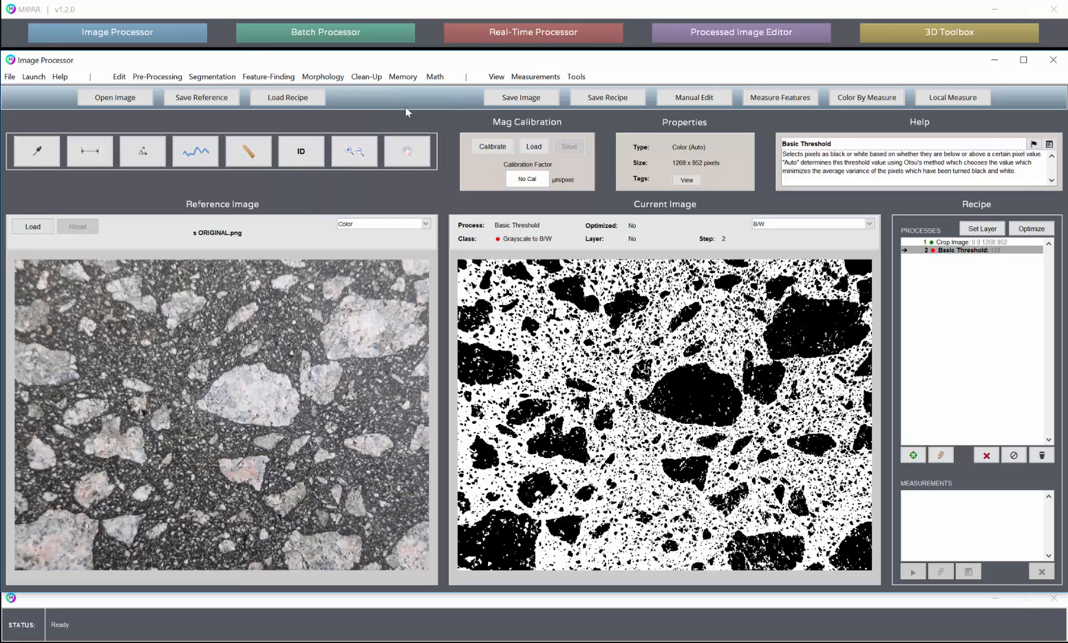
drag(459, 481, 541, 479)
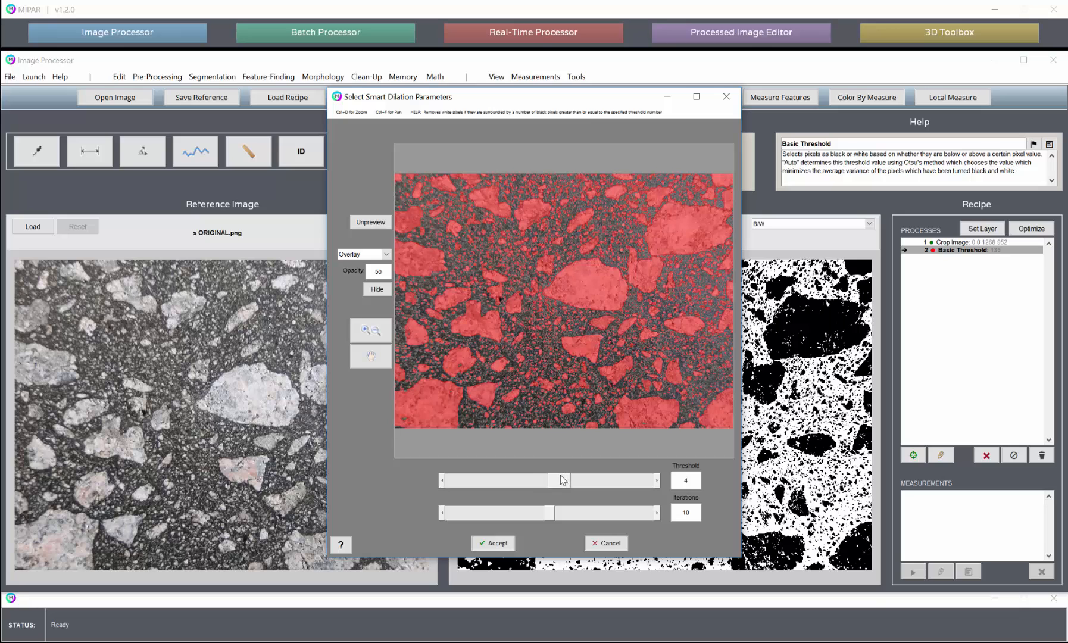
click(561, 480)
click(494, 543)
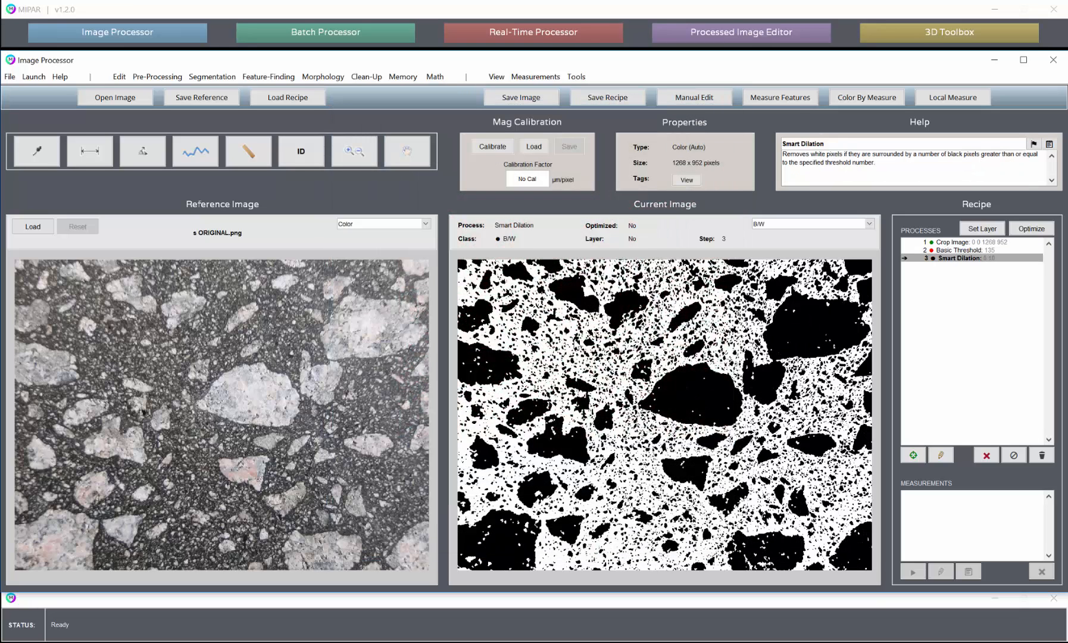
- Apply a Uniform Erosion of depth 3 to the aggregate mask
click(366, 76)
mouse_move(323, 76)
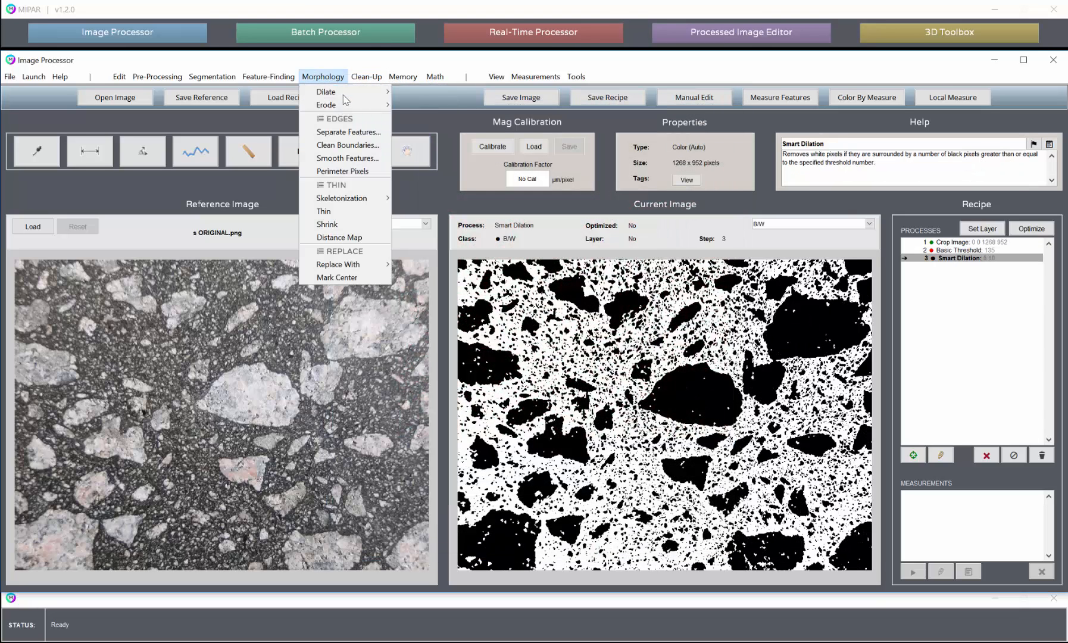
mouse_move(322, 103)
click(410, 104)
click(597, 488)
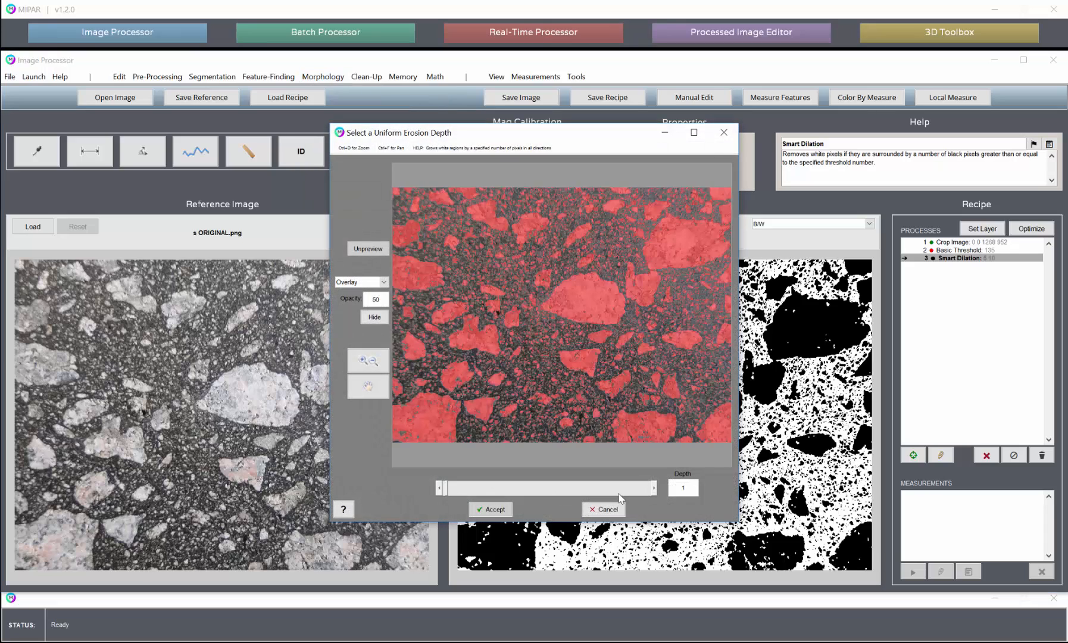
click(494, 510)
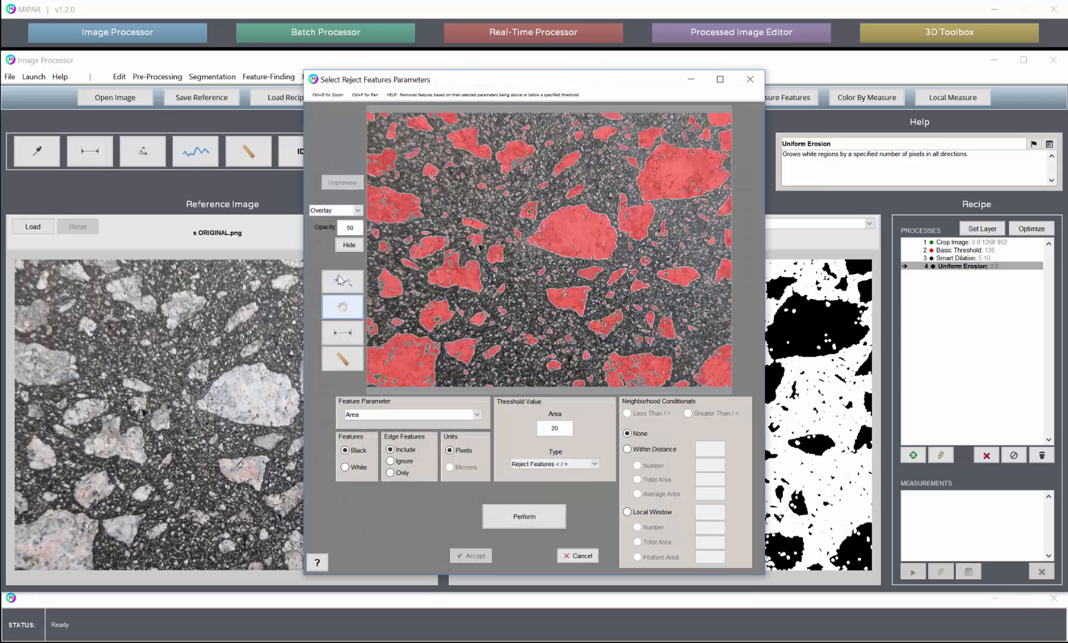
- Measure the area of a small isolated feature close up, and reject black features with an area of 400 pixels or less
click(342, 279)
drag(518, 164, 568, 215)
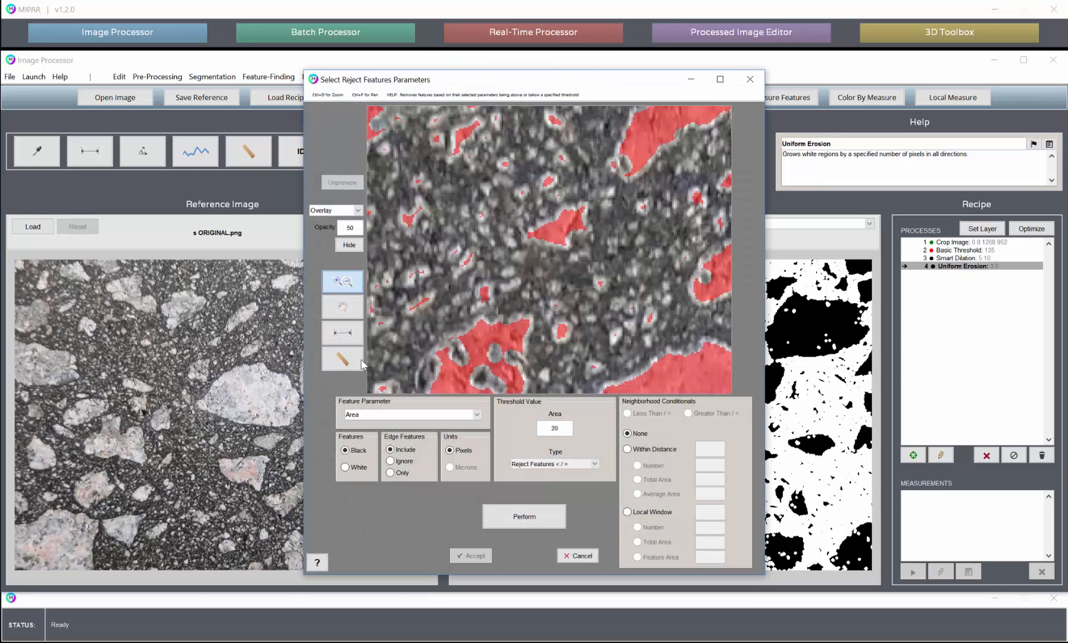
click(342, 359)
click(556, 326)
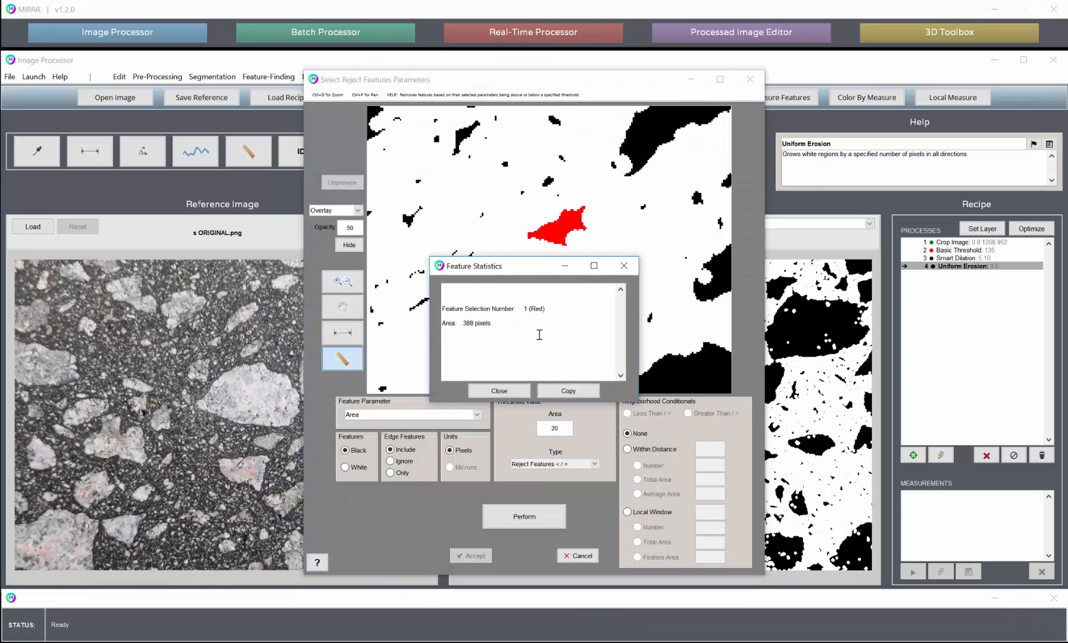
click(500, 390)
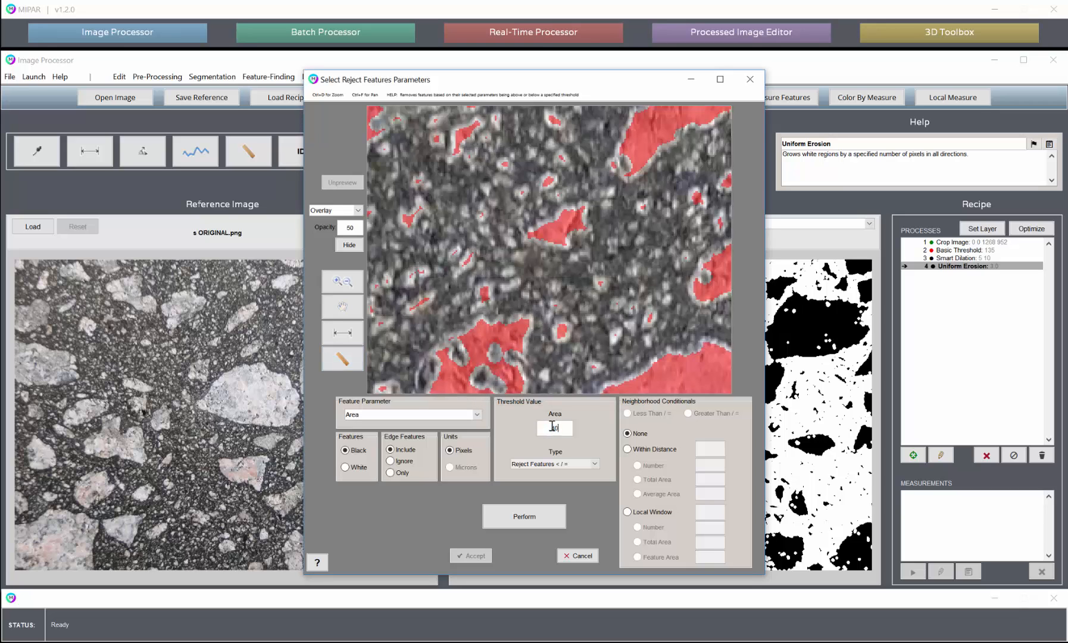
click(536, 512)
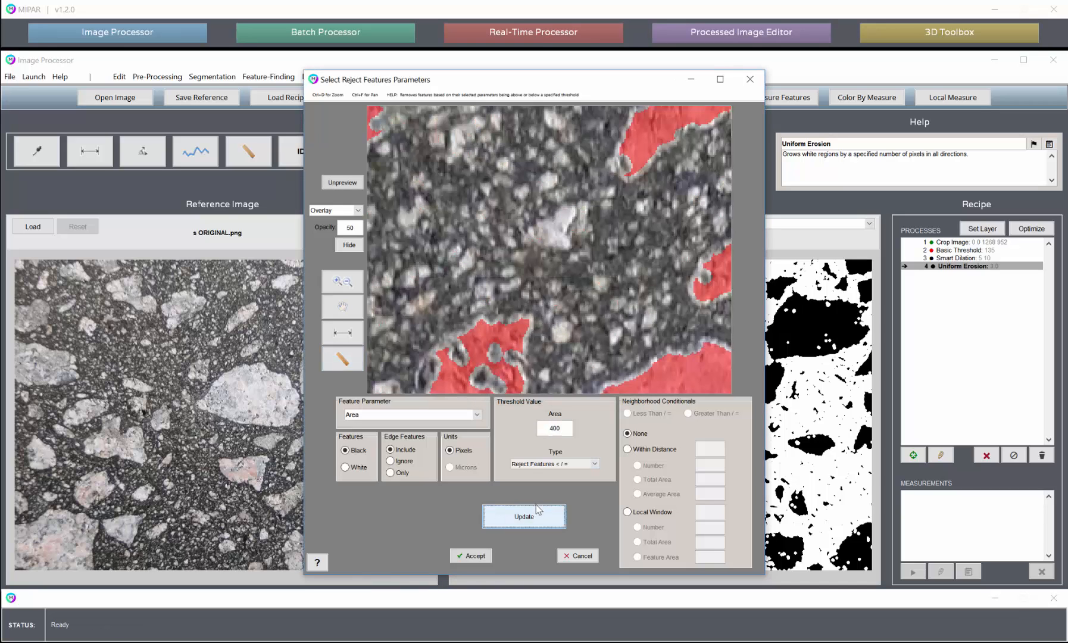
click(467, 556)
- Apply a Uniform Dilation of depth 3 to the remaining aggregate features
click(323, 76)
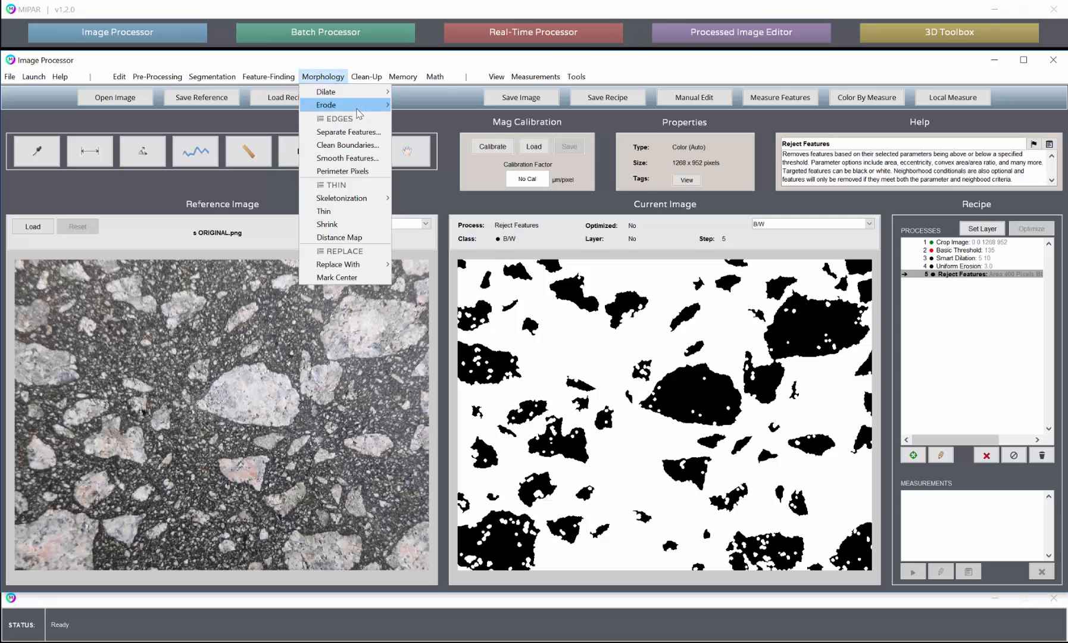
mouse_move(375, 92)
click(424, 92)
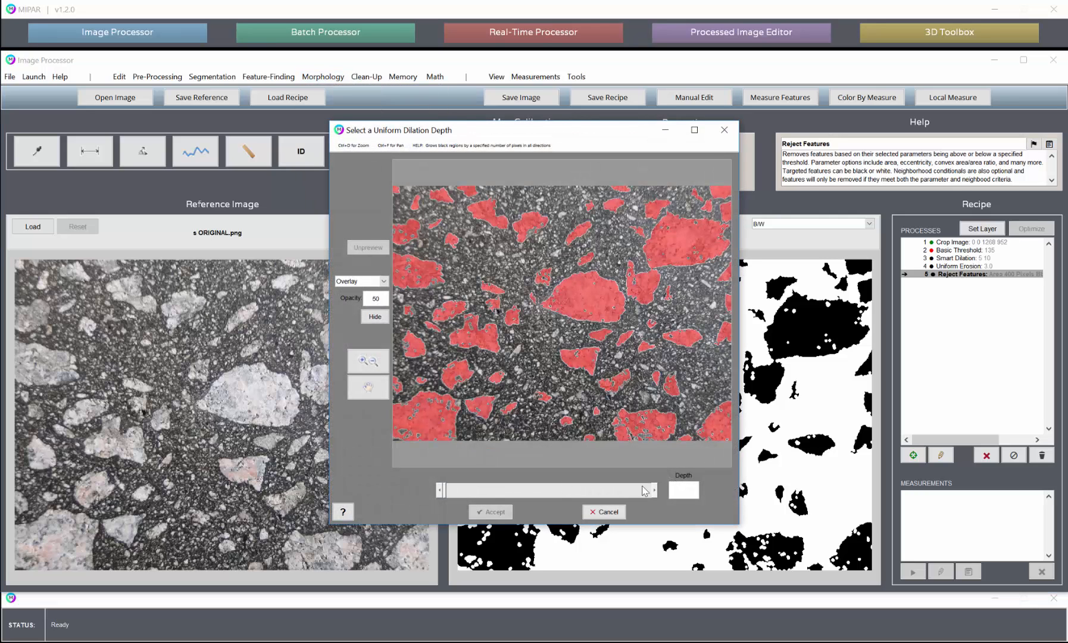
text(3)
key(Return)
click(491, 512)
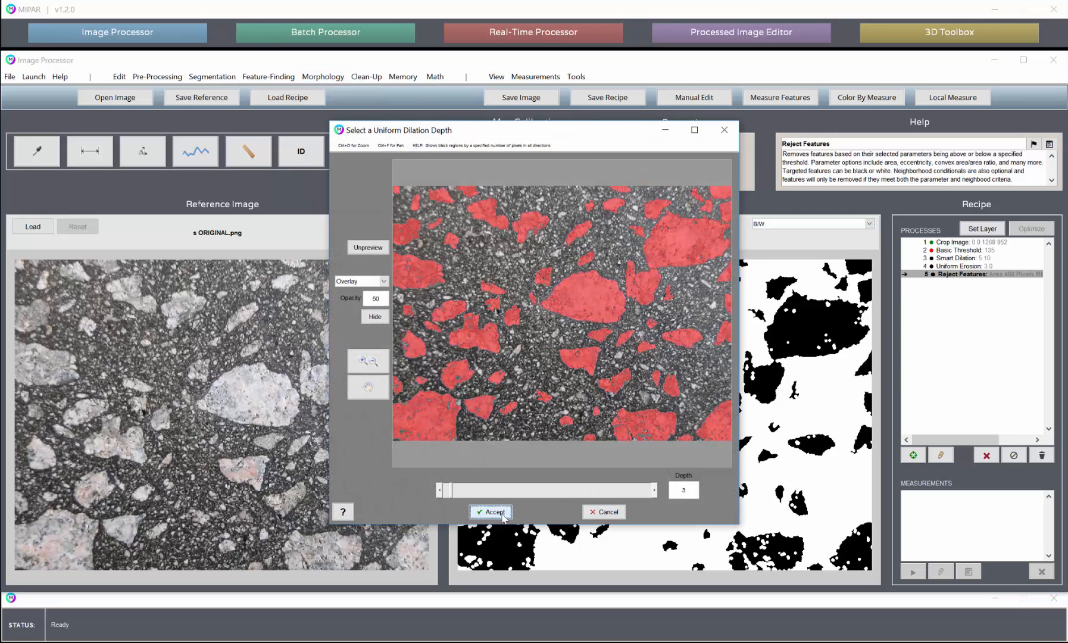
- Start another Reject Features operation and measure the area of a hole inside the large aggregate at the image's lower edge
click(366, 76)
click(375, 90)
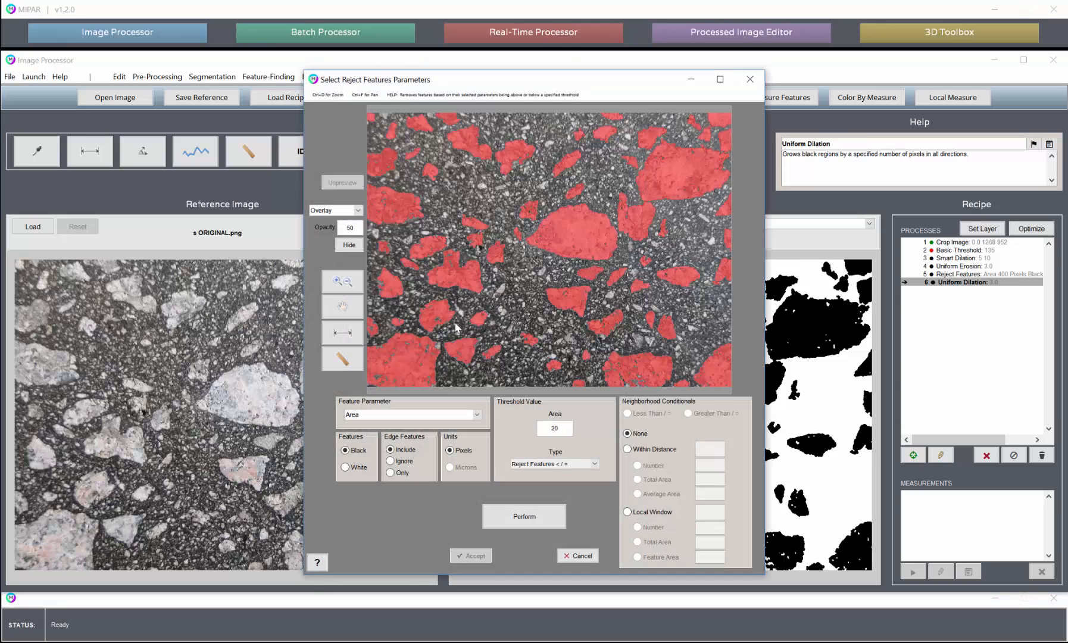
click(342, 281)
drag(586, 366, 655, 410)
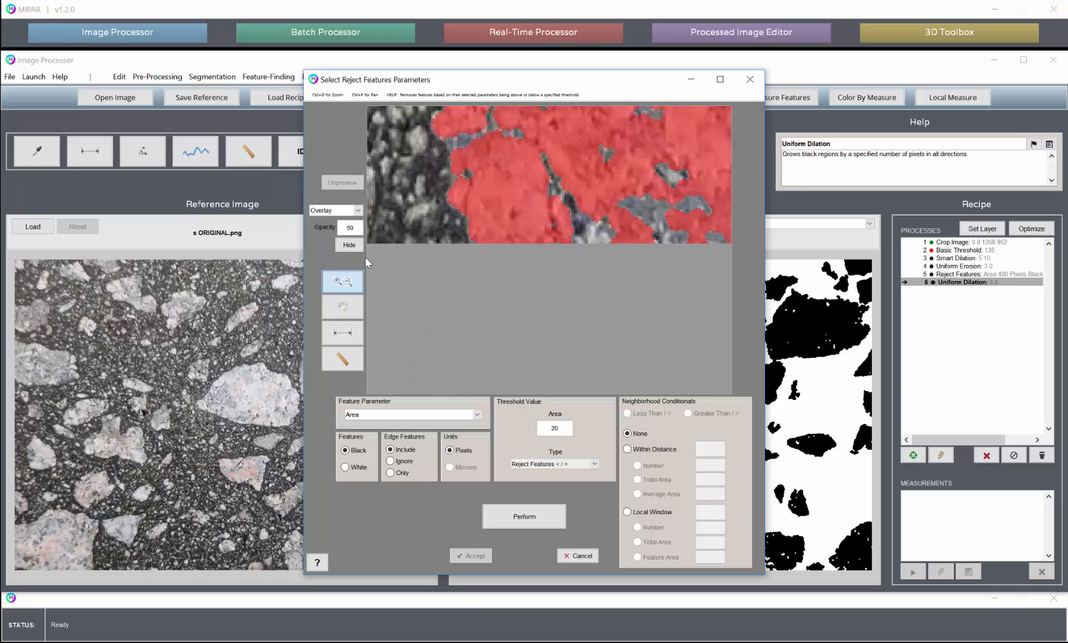
click(342, 358)
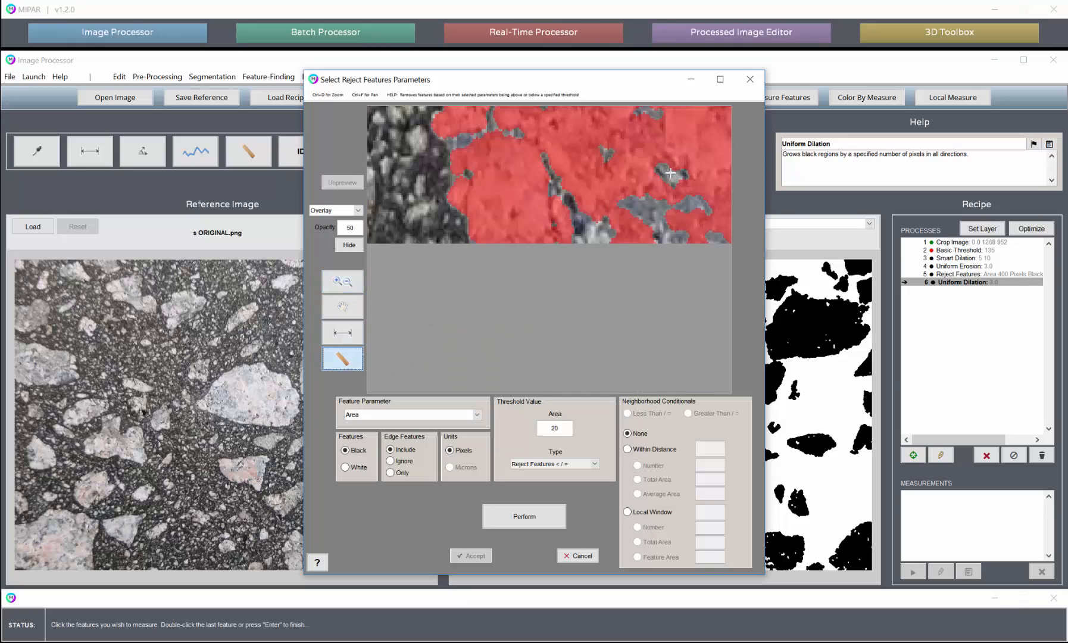
double_click(670, 173)
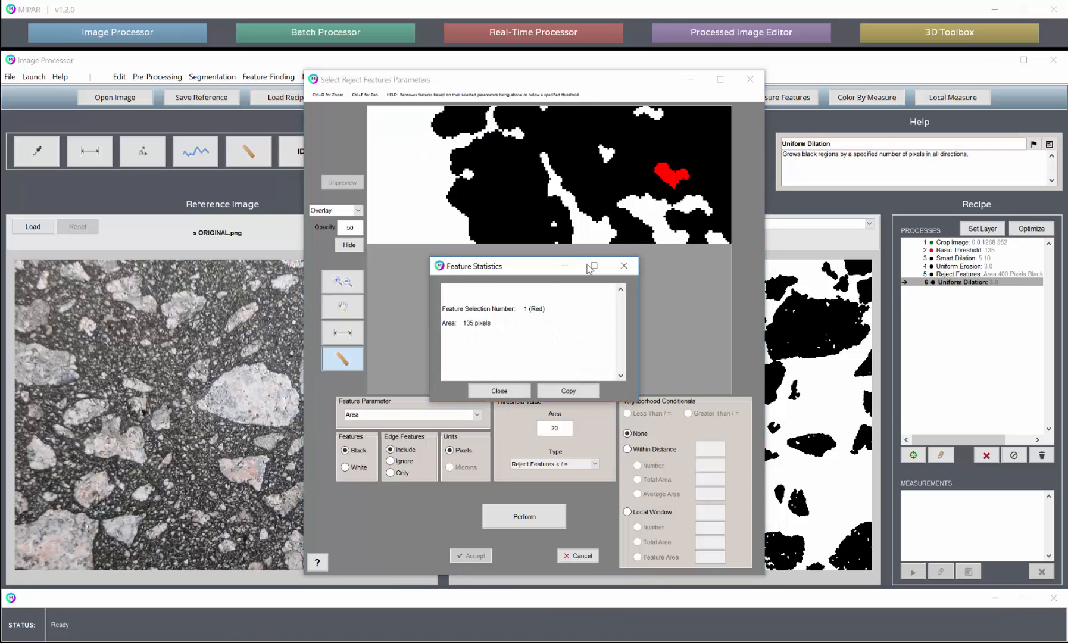
click(499, 391)
- Reject white features with an area of 150 pixels or less, filling the small holes in the aggregates
double_click(561, 428)
text(156)
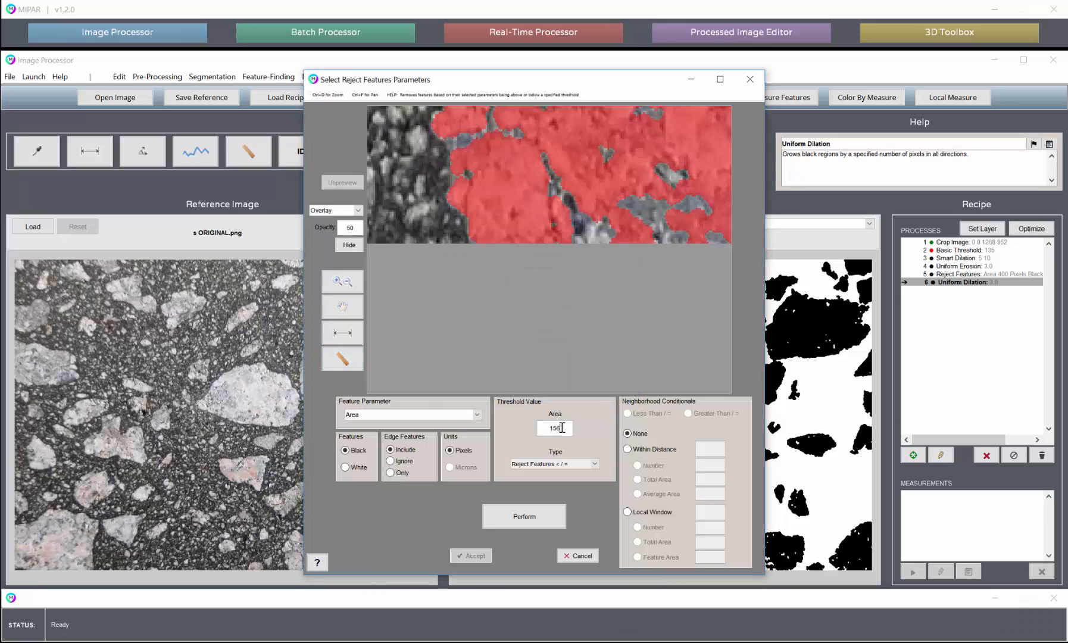
text(00)
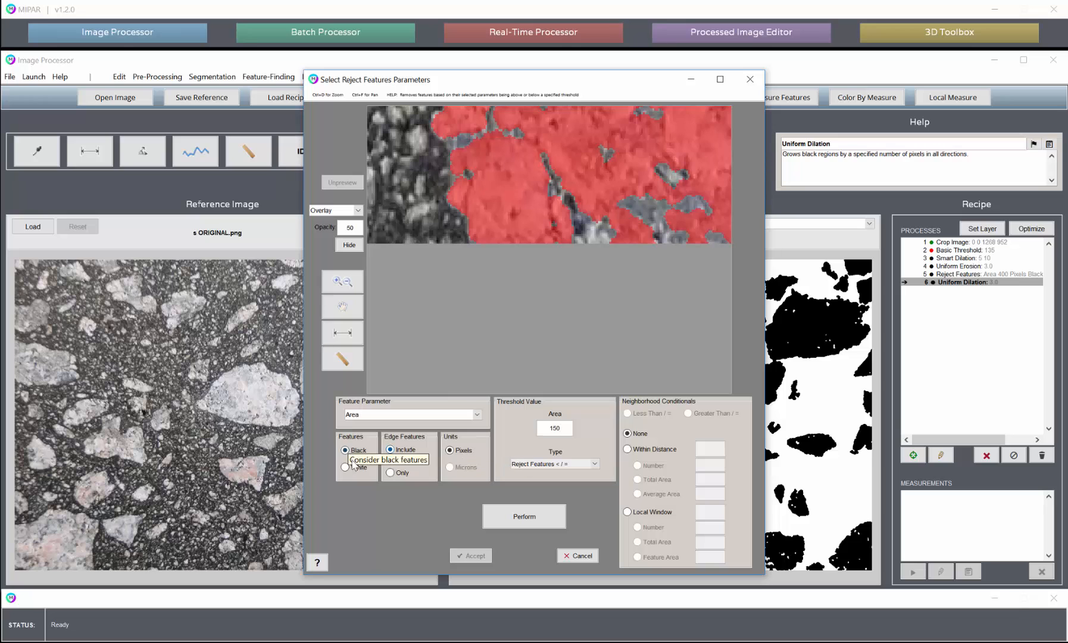
click(345, 467)
click(345, 282)
right_click(524, 198)
click(565, 217)
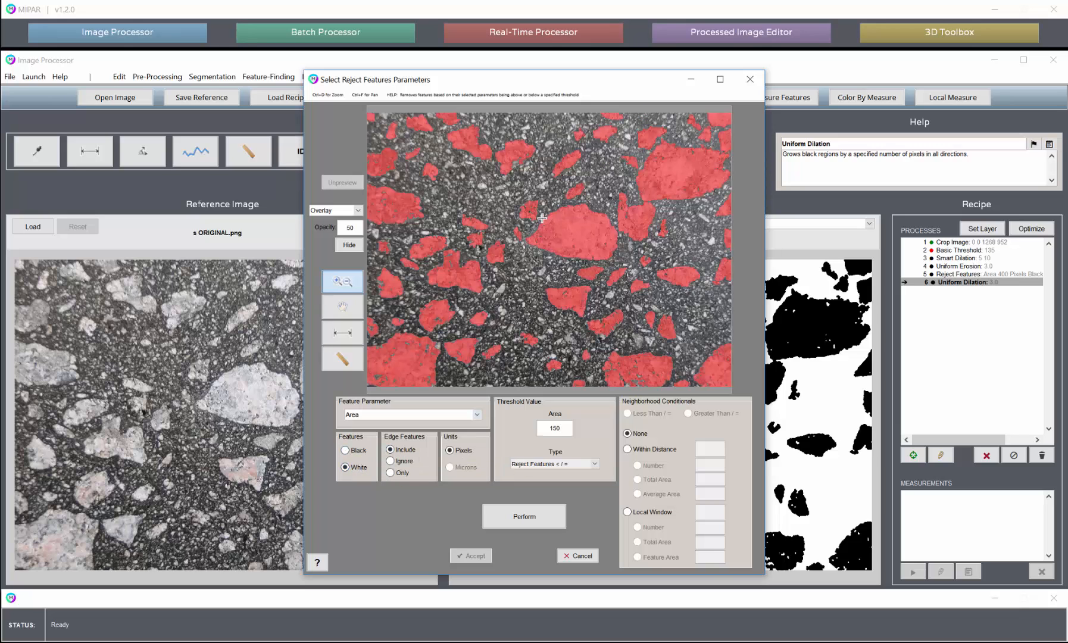
scroll(560, 276, up, 10)
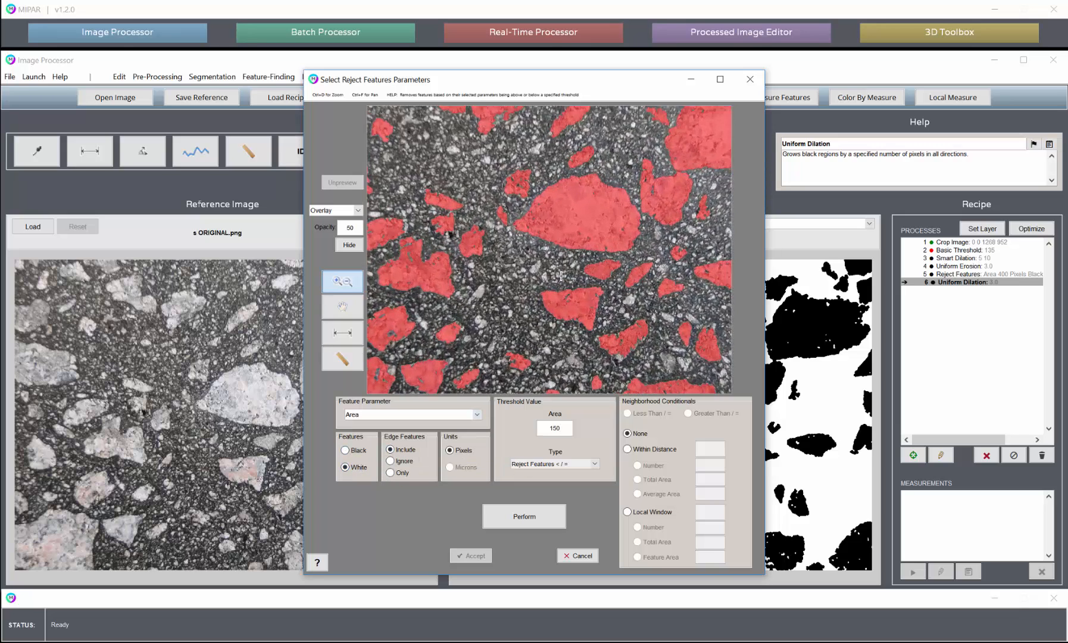
click(535, 509)
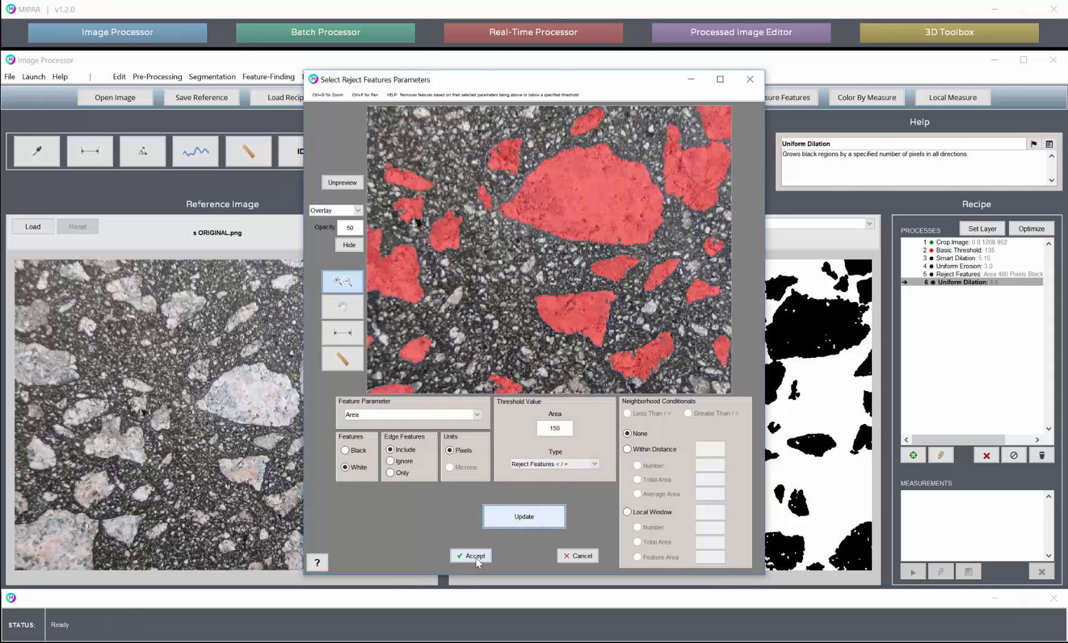
click(454, 558)
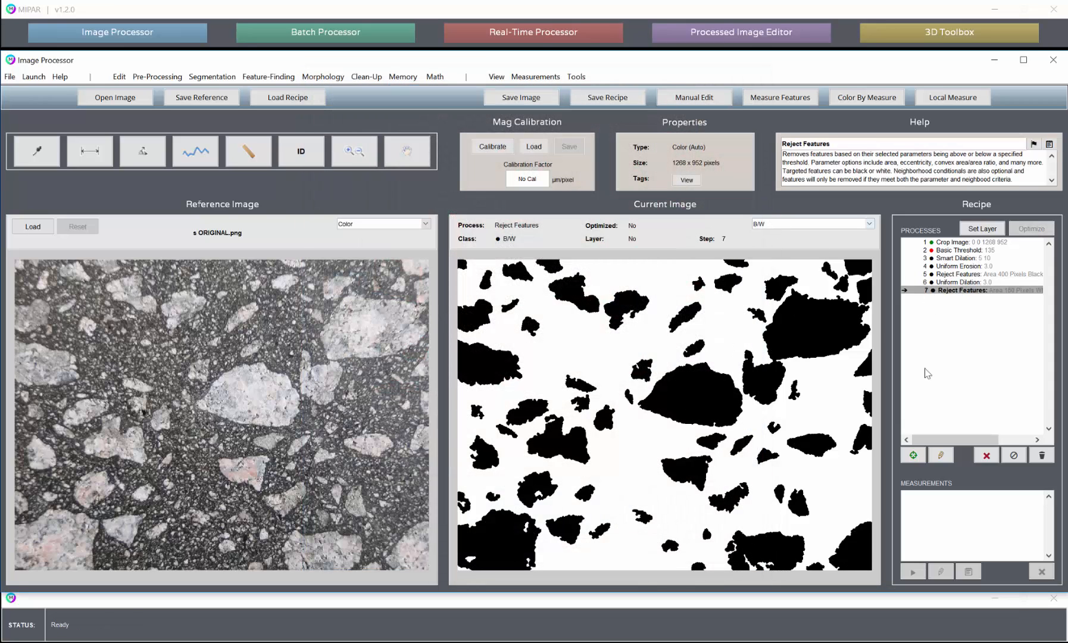
- Edit the recipe's last Reject Features step and preview it with an area threshold of 250 pixels
click(940, 455)
click(565, 428)
text(25)
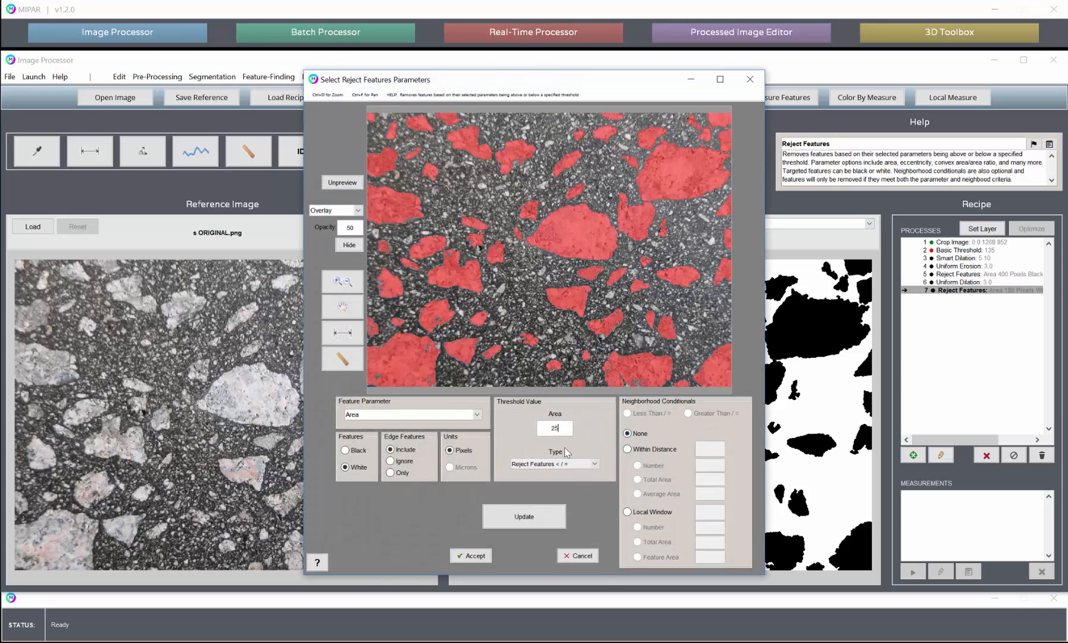
text(0)
click(524, 516)
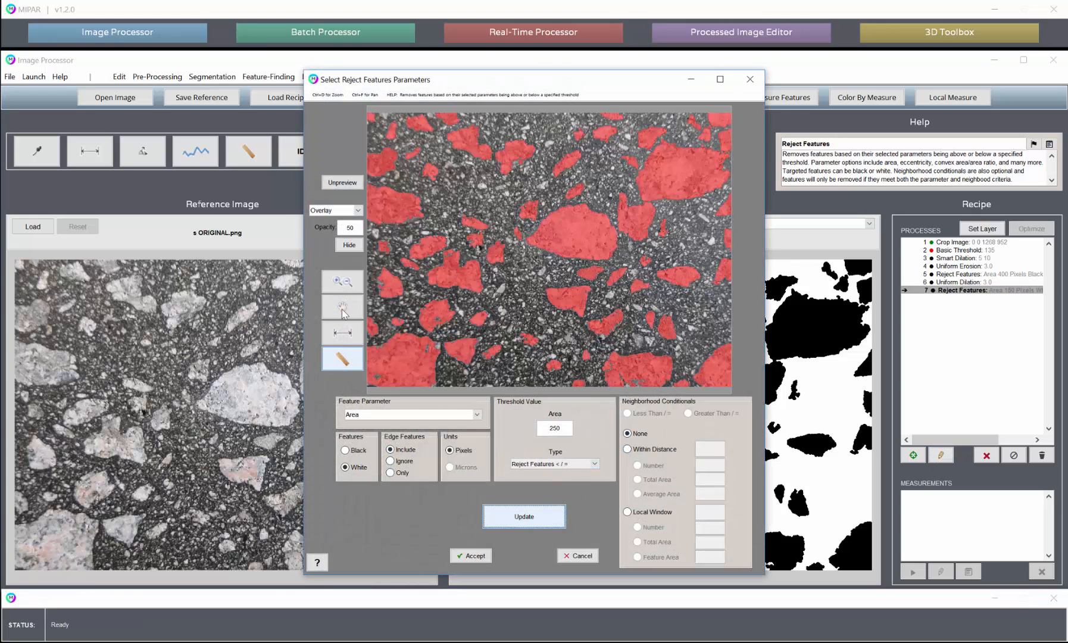
- Measure a remaining hole in the lower-left aggregate, then set the Reject Features area threshold to 300 pixels and accept the edit
click(343, 281)
click(440, 325)
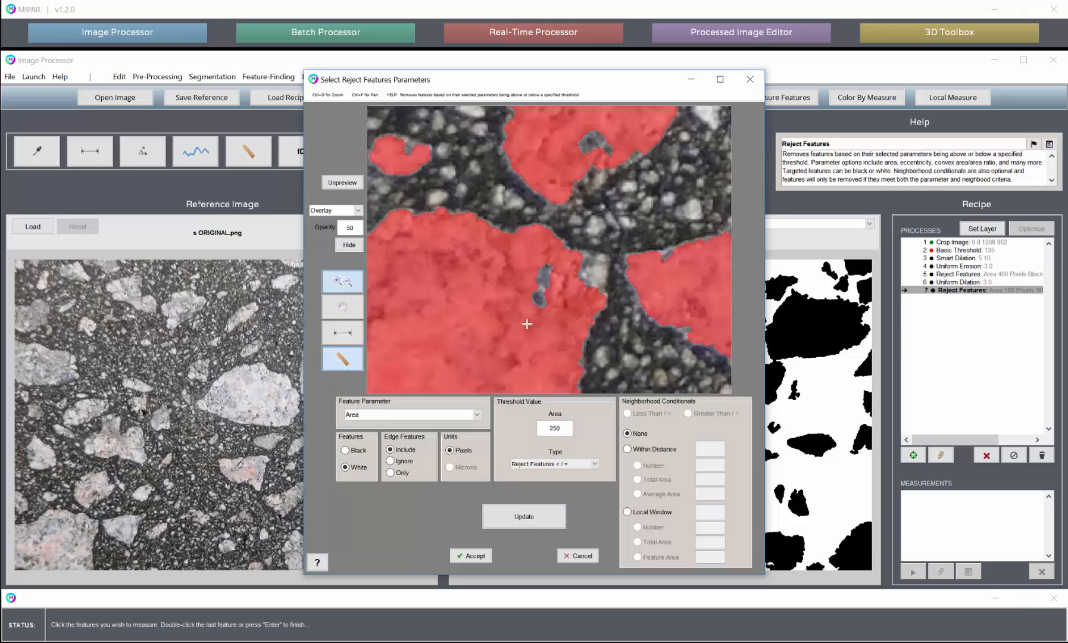
double_click(543, 283)
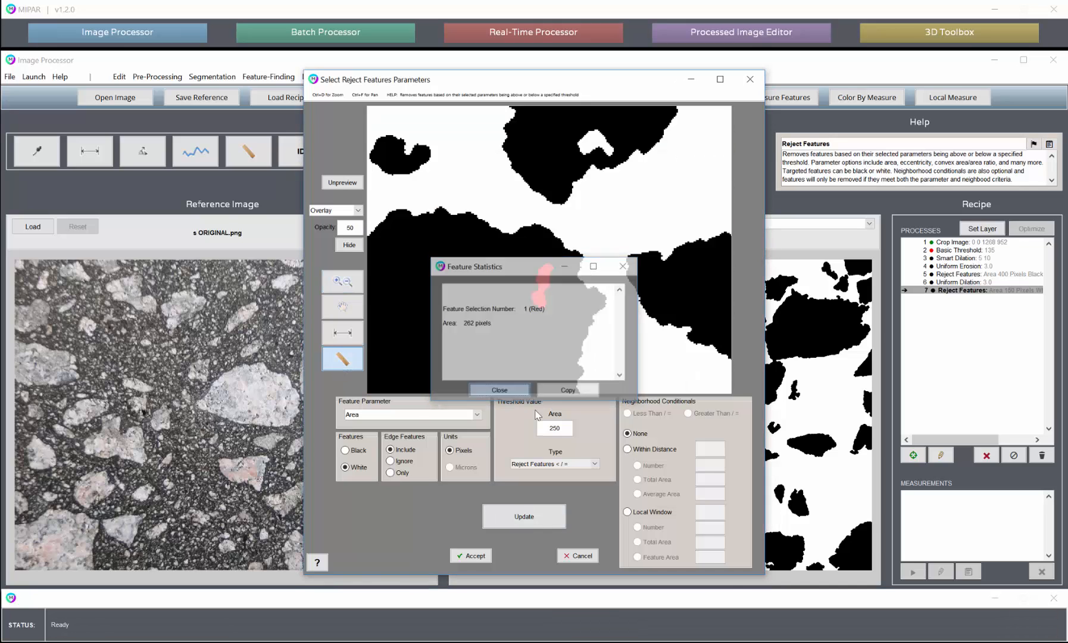
text(3900)
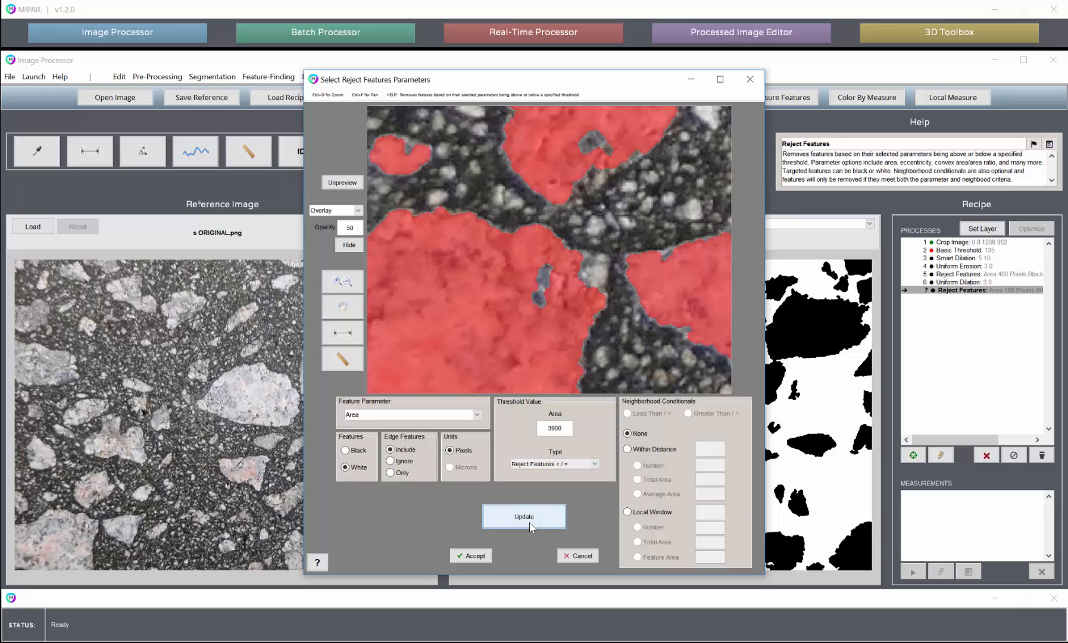
text(00)
click(532, 526)
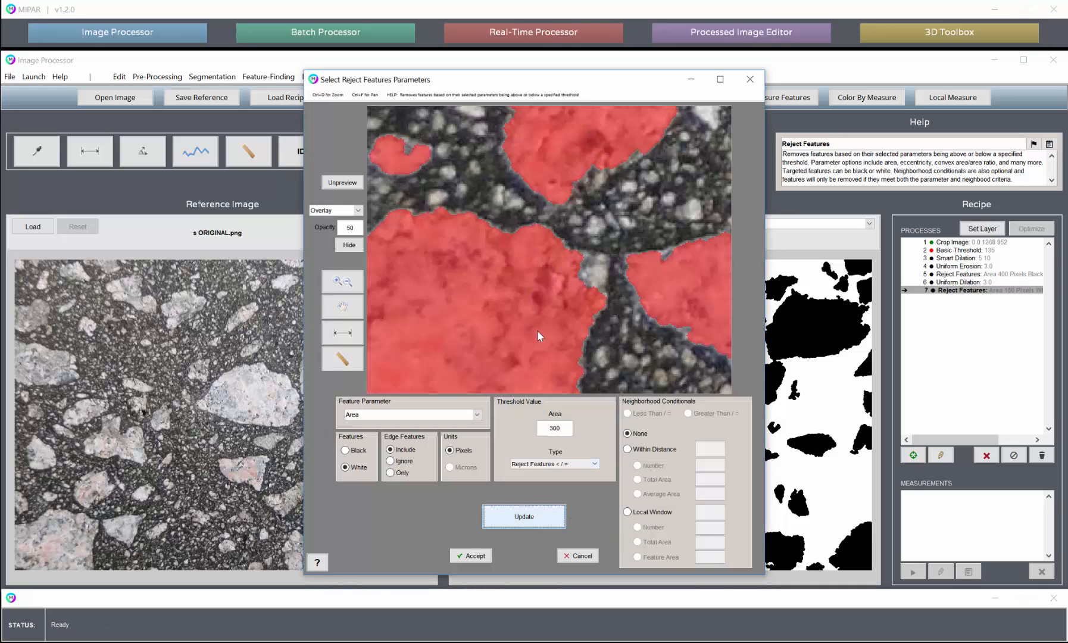
click(474, 555)
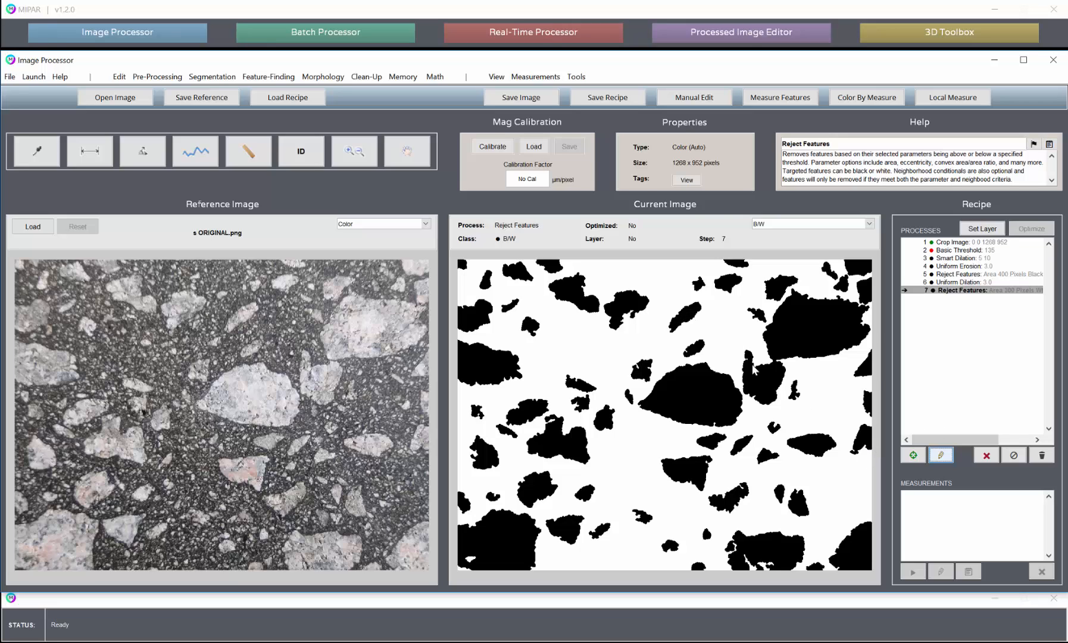
- Display the current segmentation as an overlay on the asphalt image to check the coarse aggregates
click(777, 224)
click(800, 241)
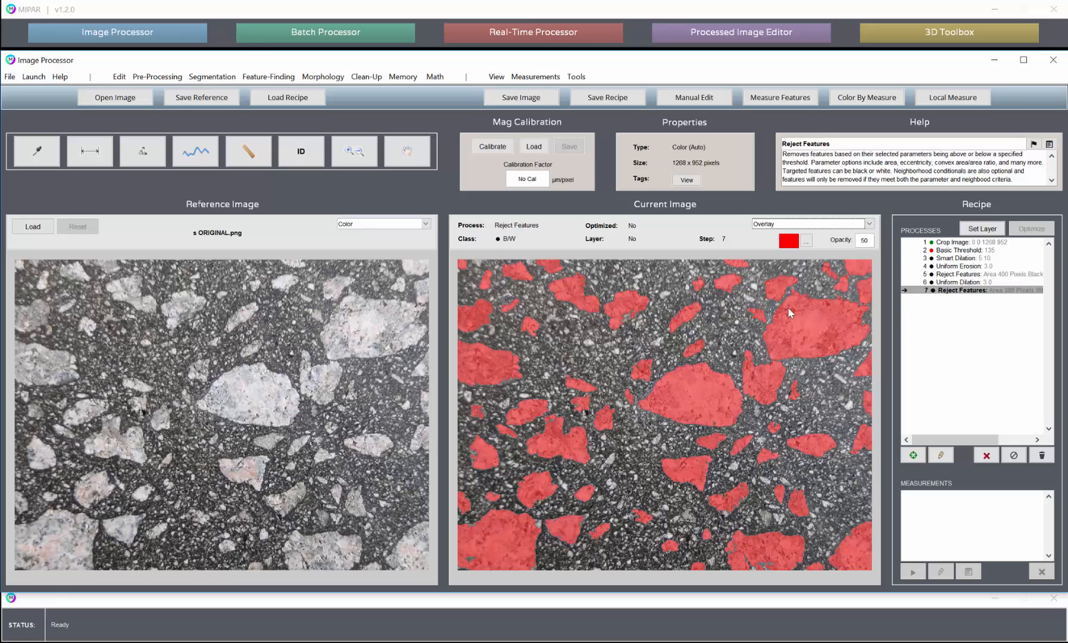
- Try calling the original image as a new step at the end of the recipe, and delete that step again
click(400, 78)
click(398, 92)
click(403, 77)
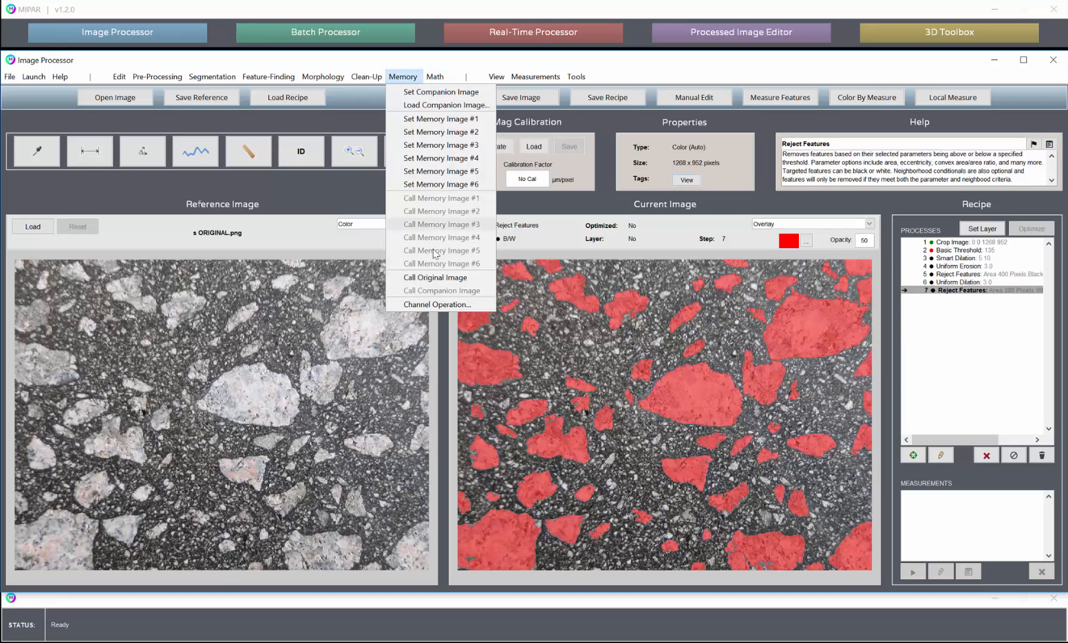
click(437, 278)
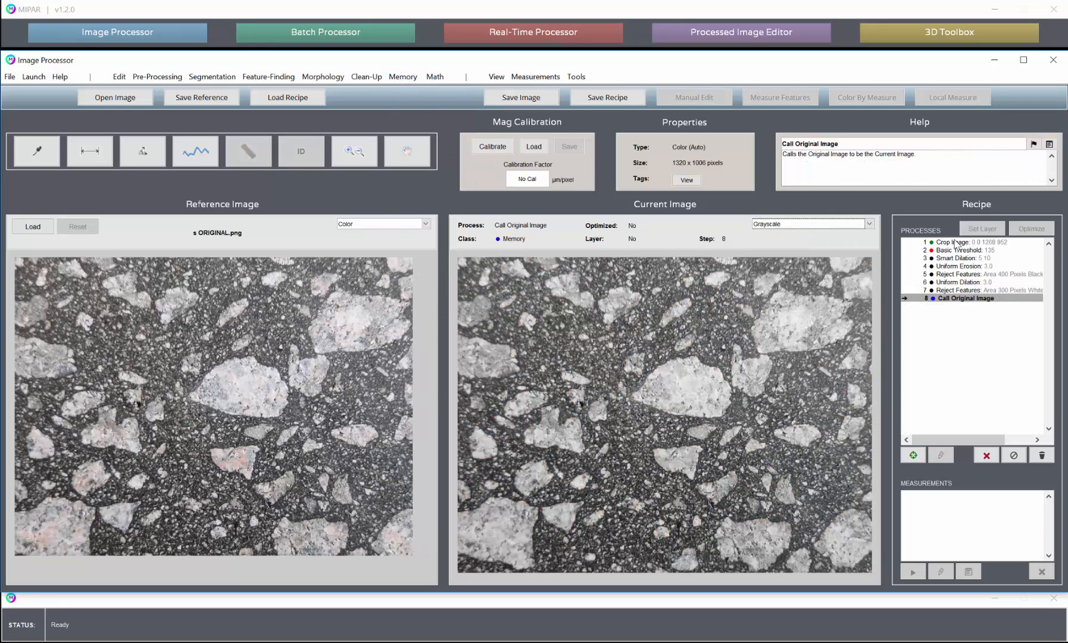
click(986, 455)
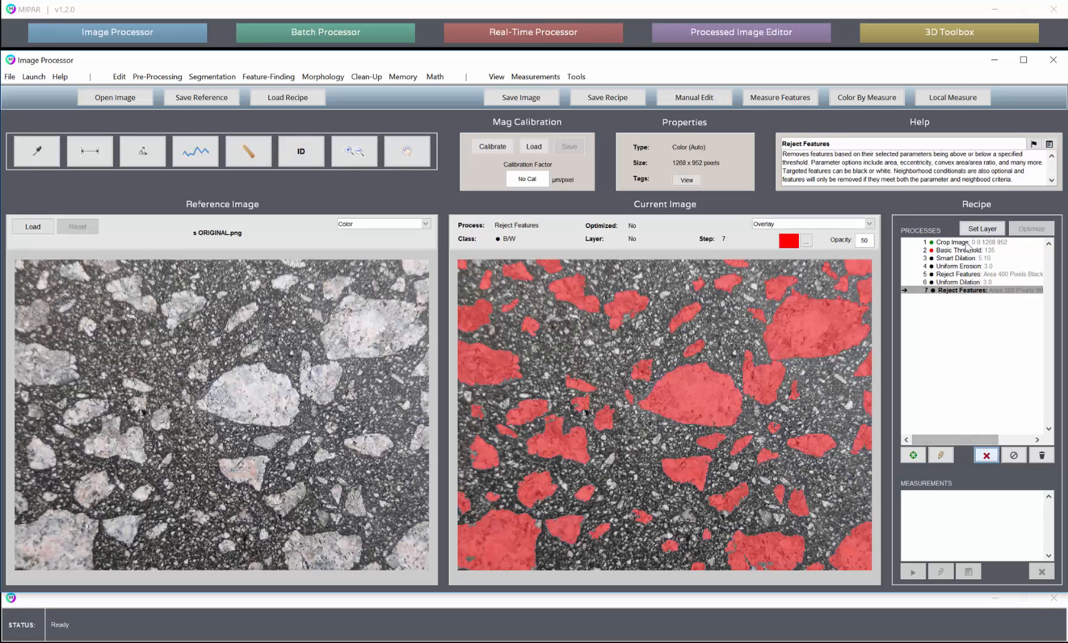
- Insert Set Memory Image #1 below the Crop Image step, and call Memory Image #1 at the end of the recipe
click(971, 242)
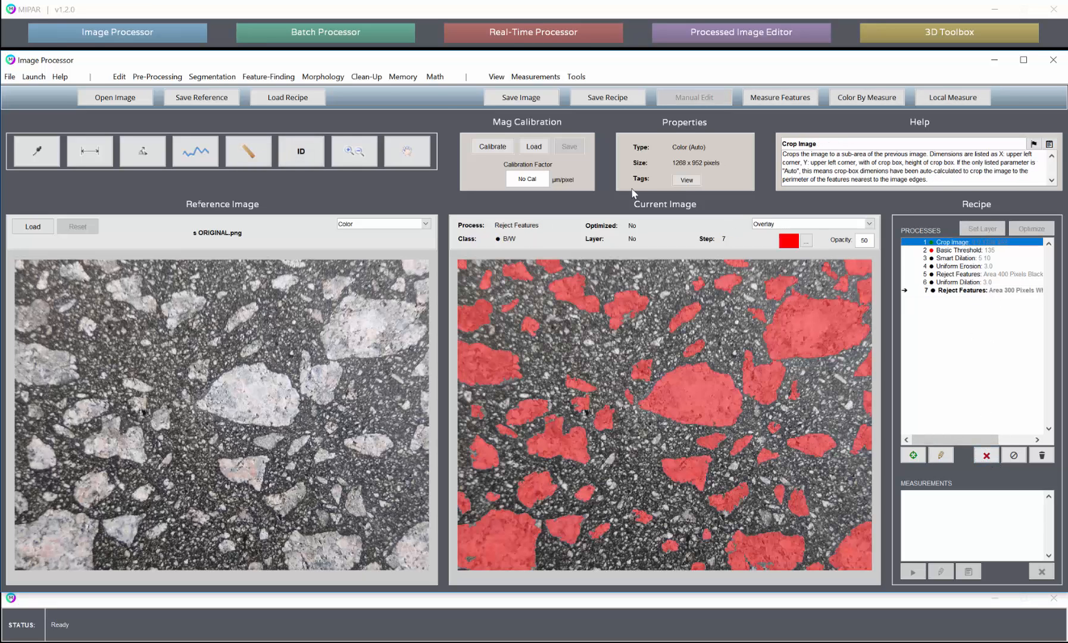
click(403, 77)
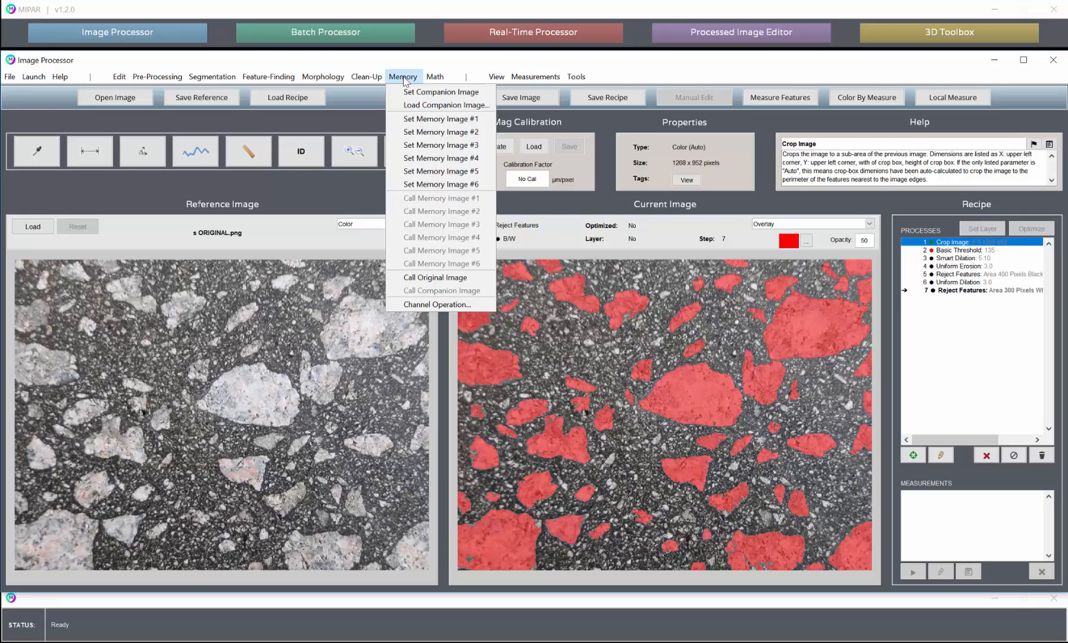
click(421, 119)
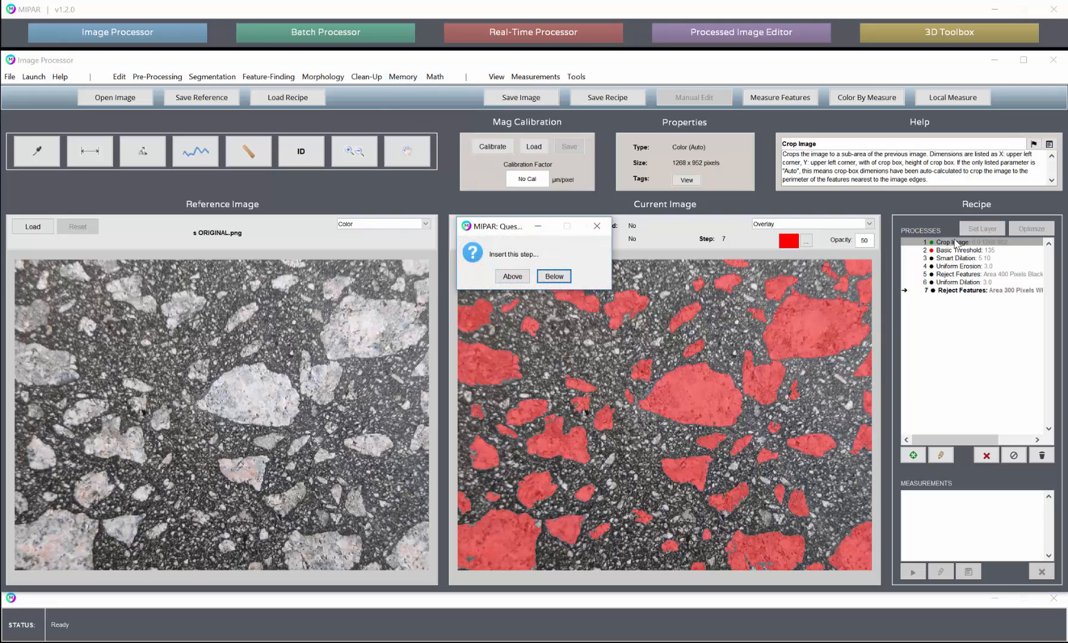
click(559, 280)
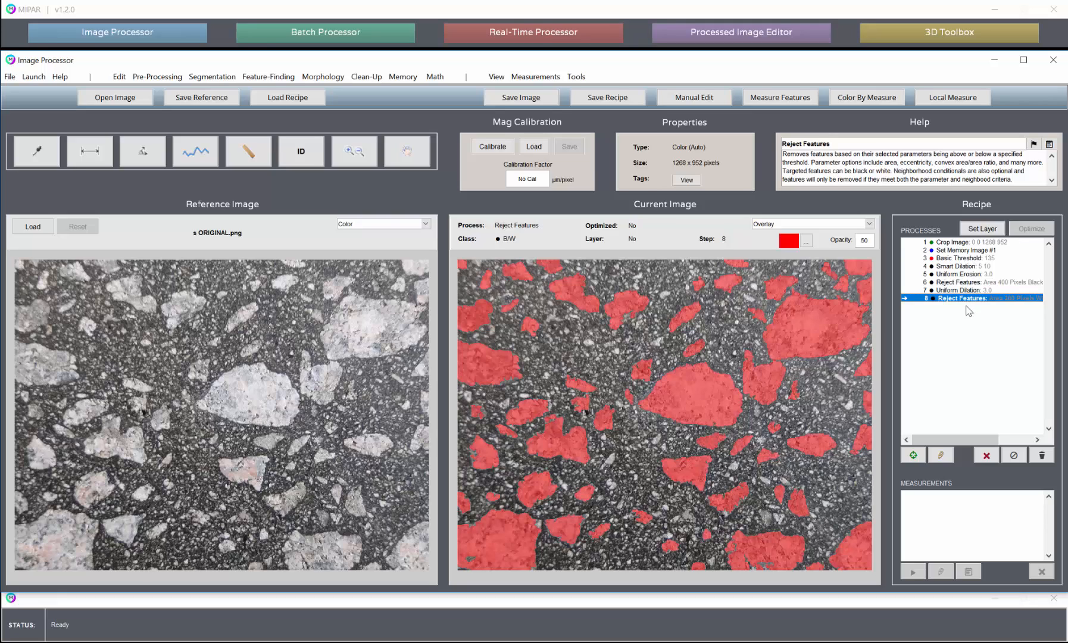
click(403, 77)
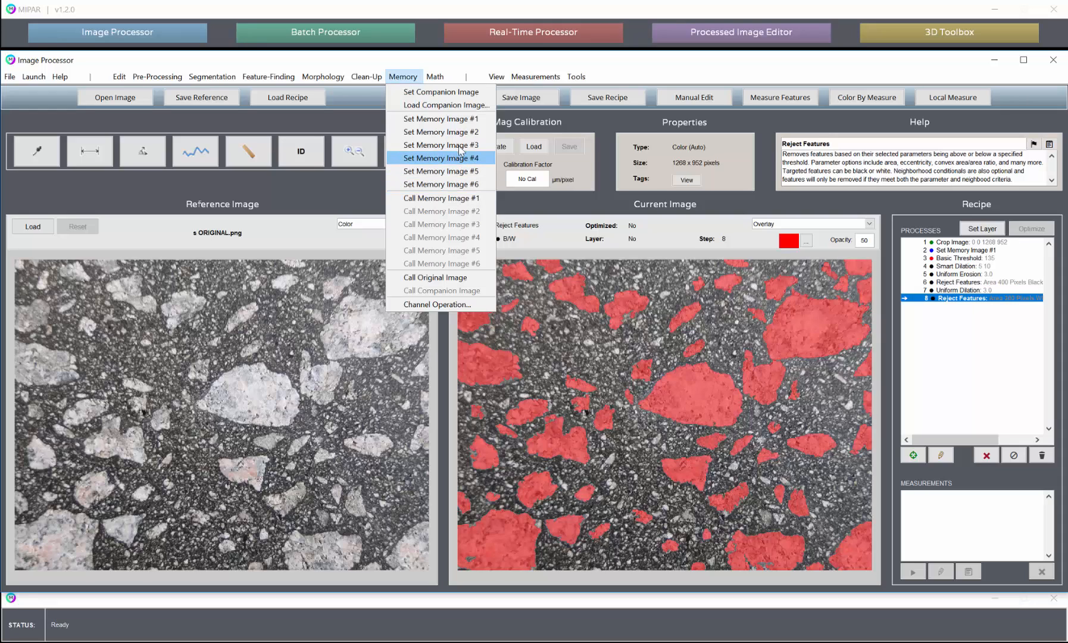
click(461, 200)
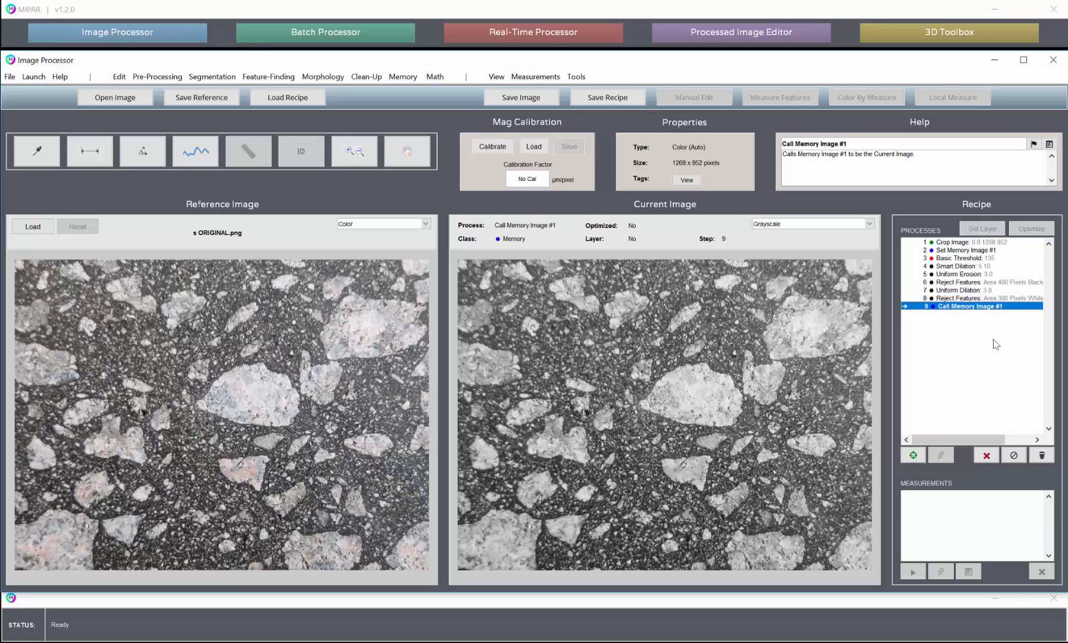
- Apply an Adaptive Threshold to the recalled image with a percentage of 88.6729, a window size of 30 and white pixels set to Below
click(212, 76)
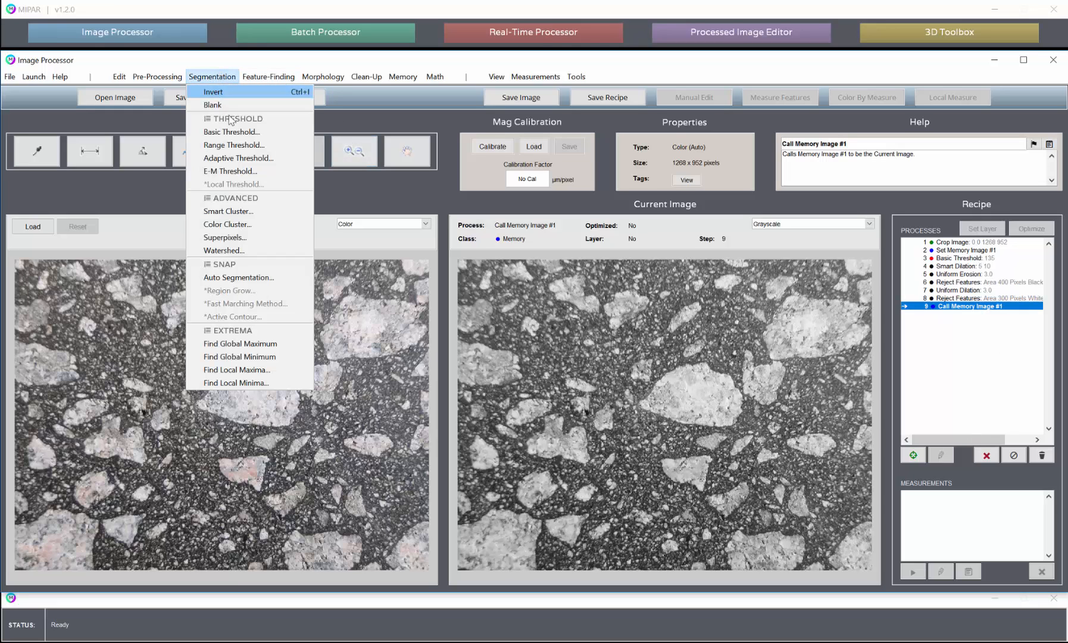
click(235, 158)
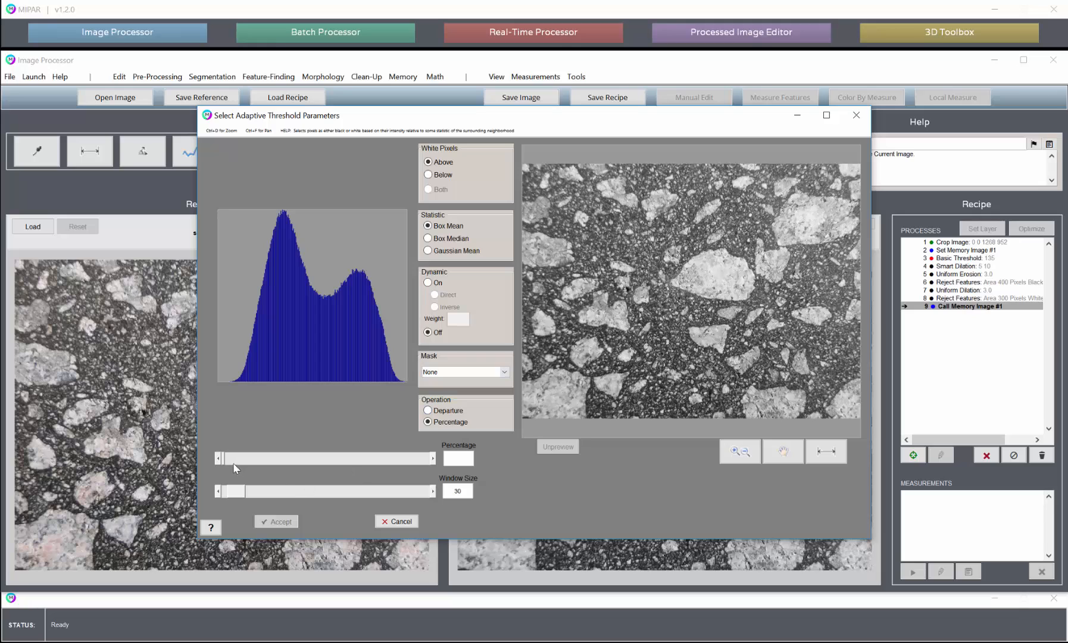
drag(222, 459, 296, 460)
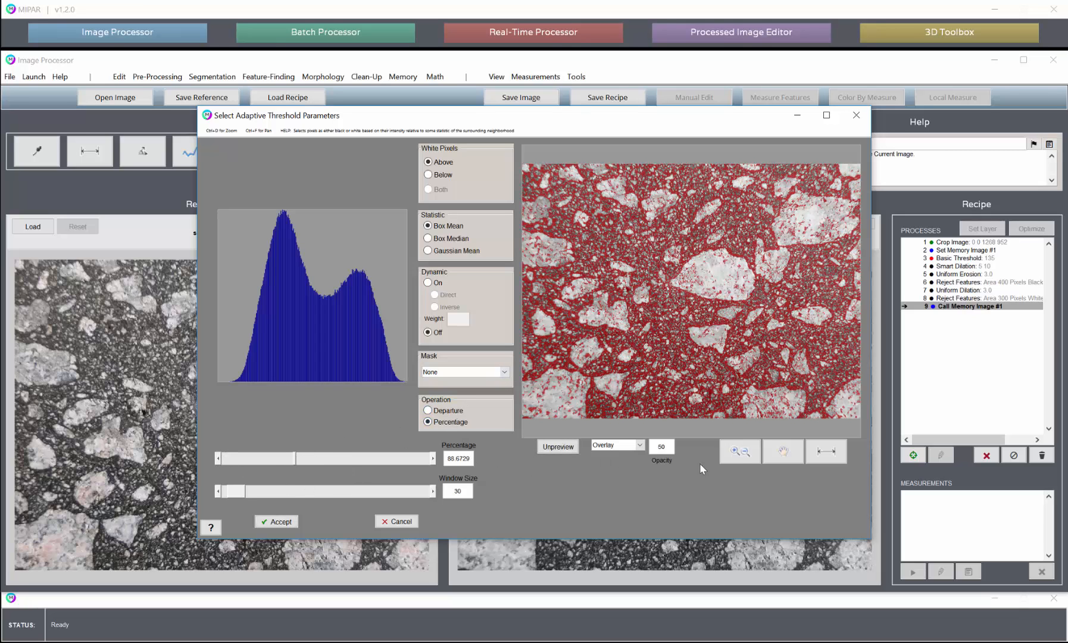
click(740, 451)
drag(668, 317, 689, 351)
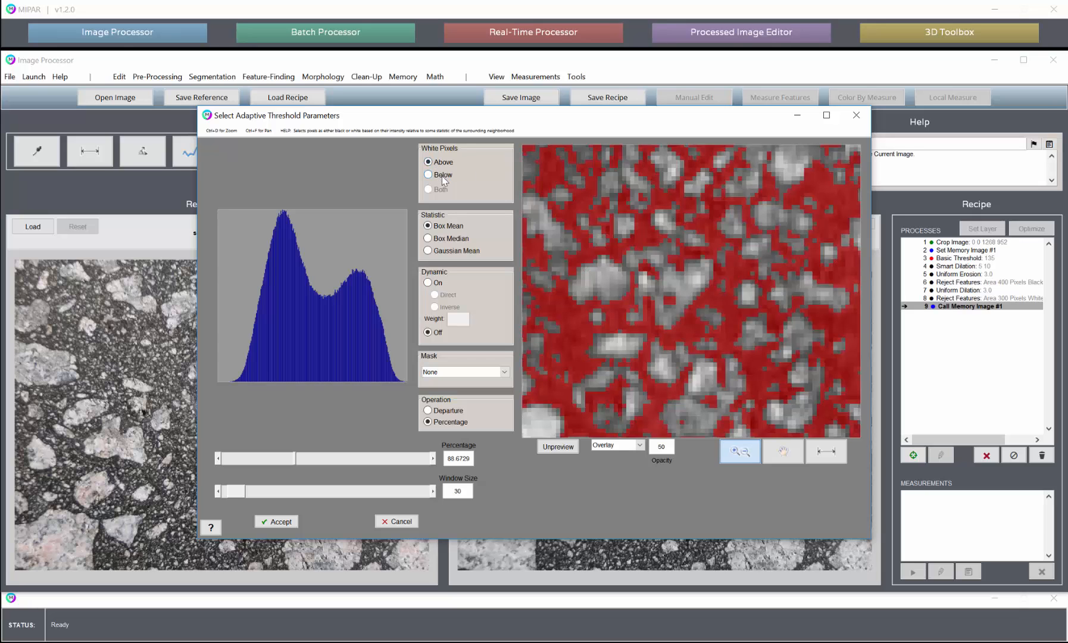
click(442, 177)
scroll(644, 302, down, 3)
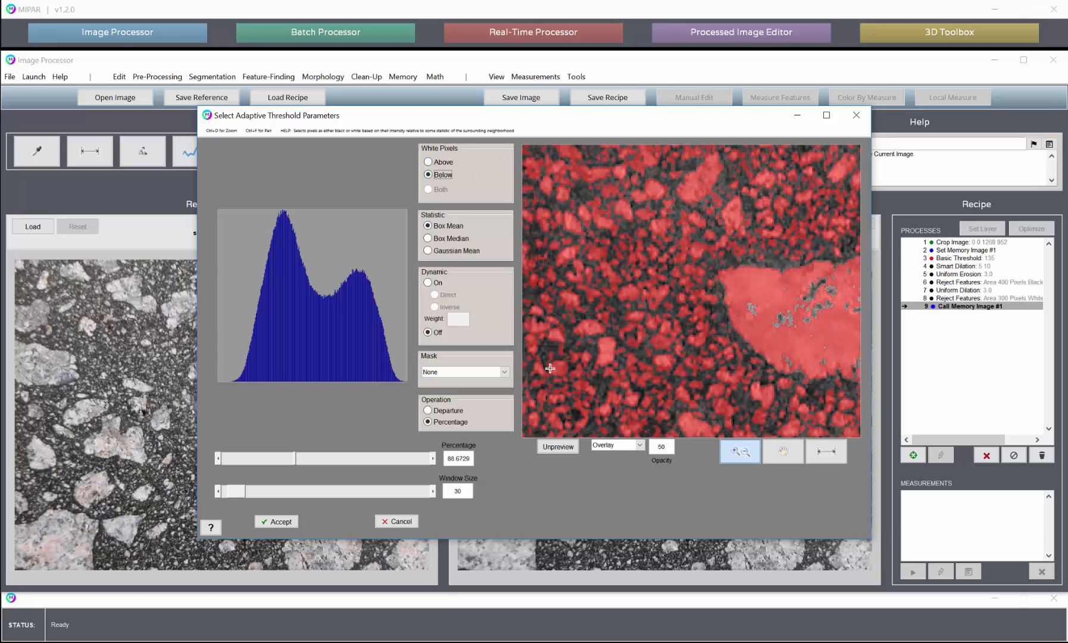
click(276, 522)
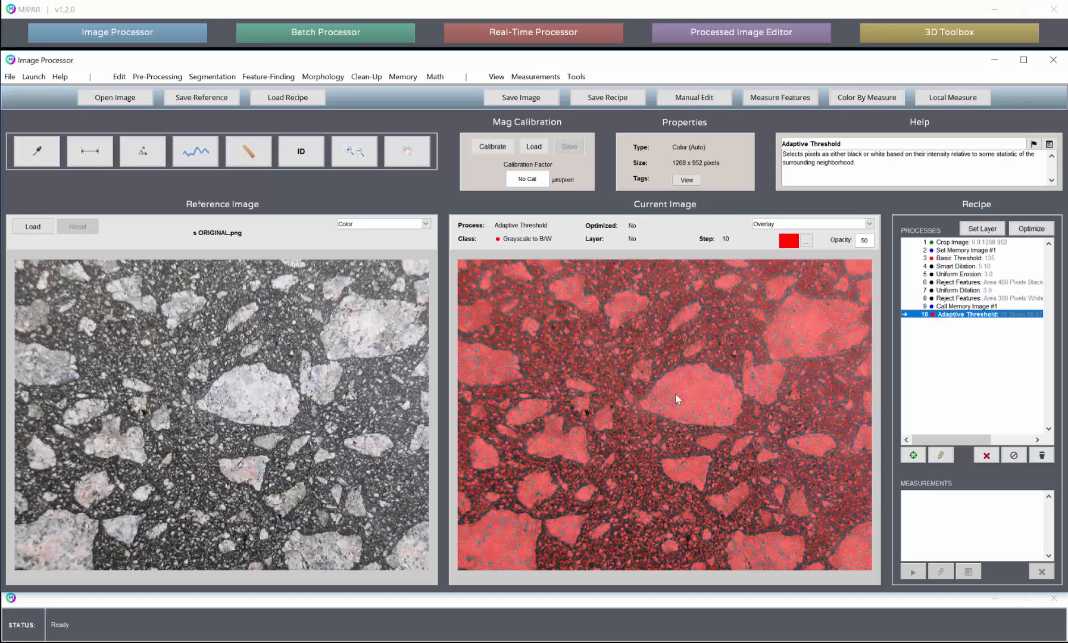
- Switch the current image to B/W display and compare the Uniform Dilation, final Reject Features and Adaptive Threshold results
click(783, 223)
click(767, 237)
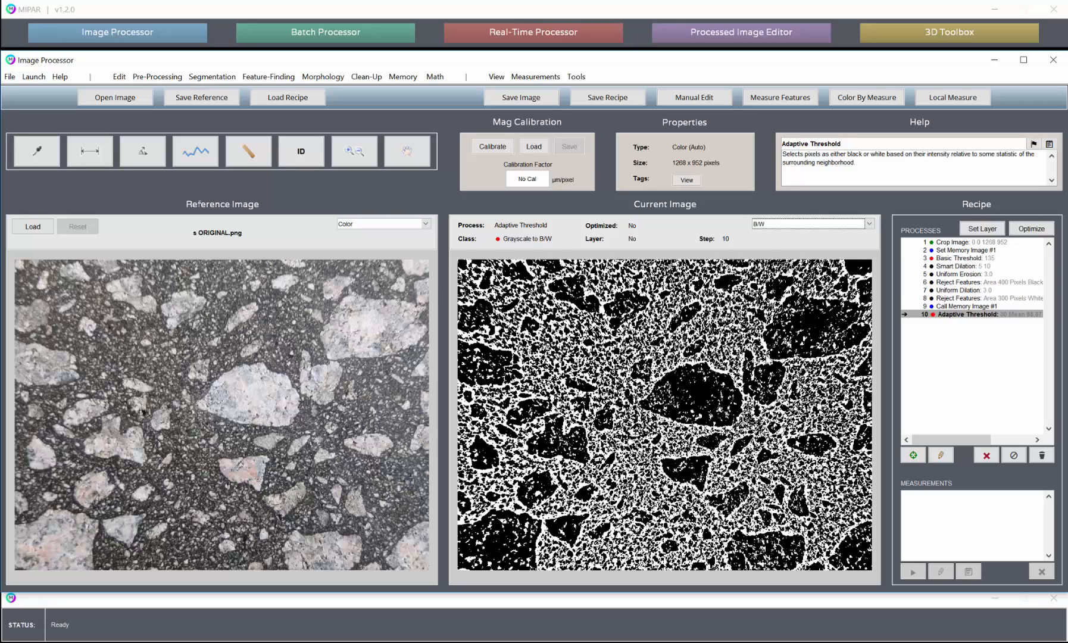
click(971, 289)
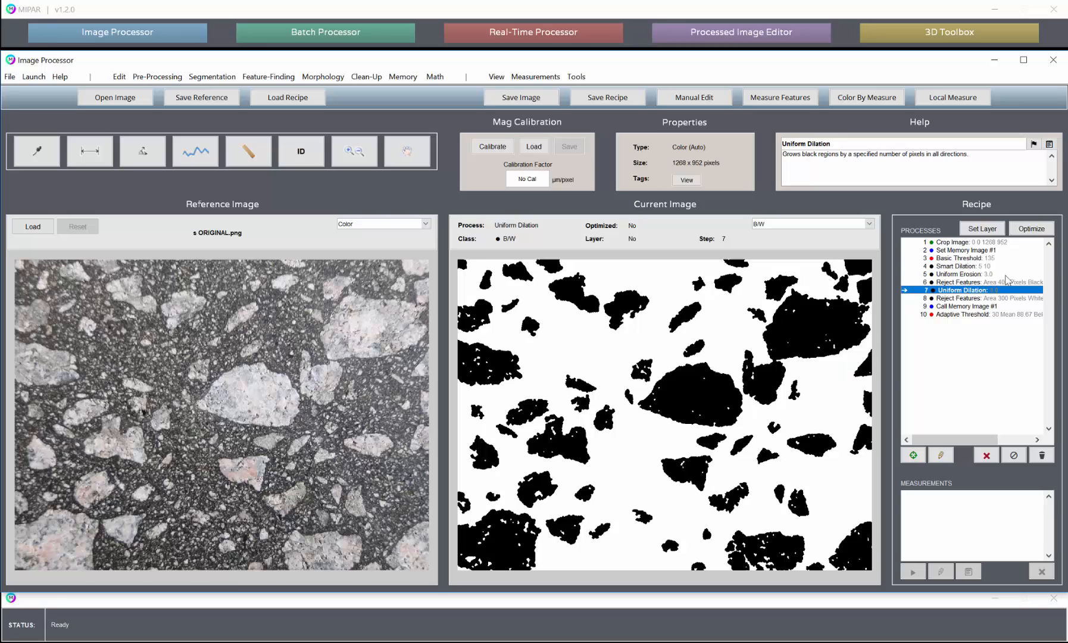
click(997, 297)
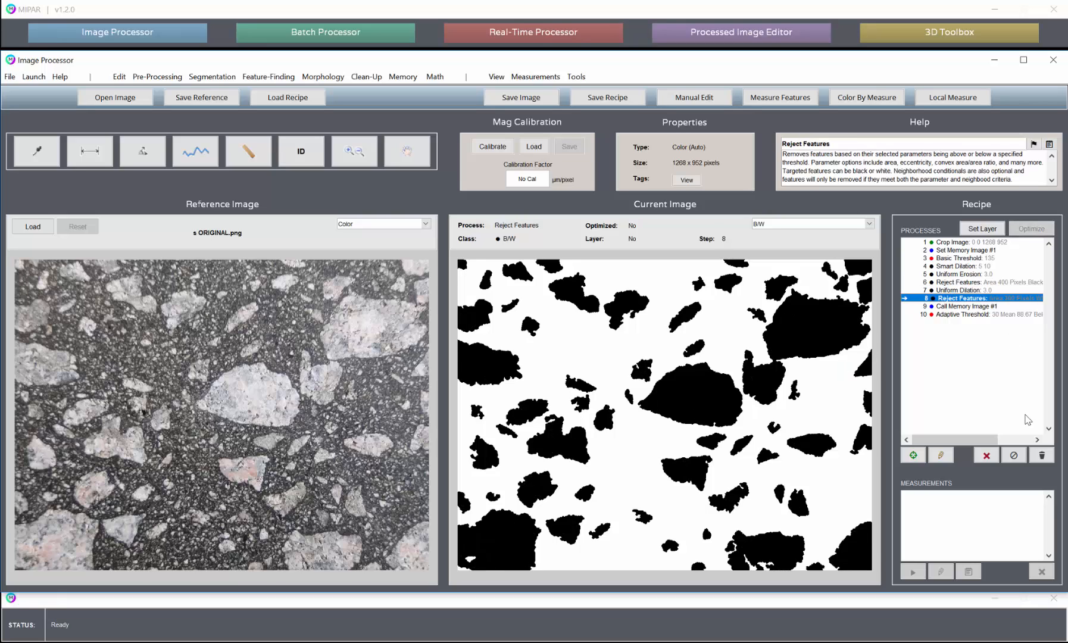
click(959, 315)
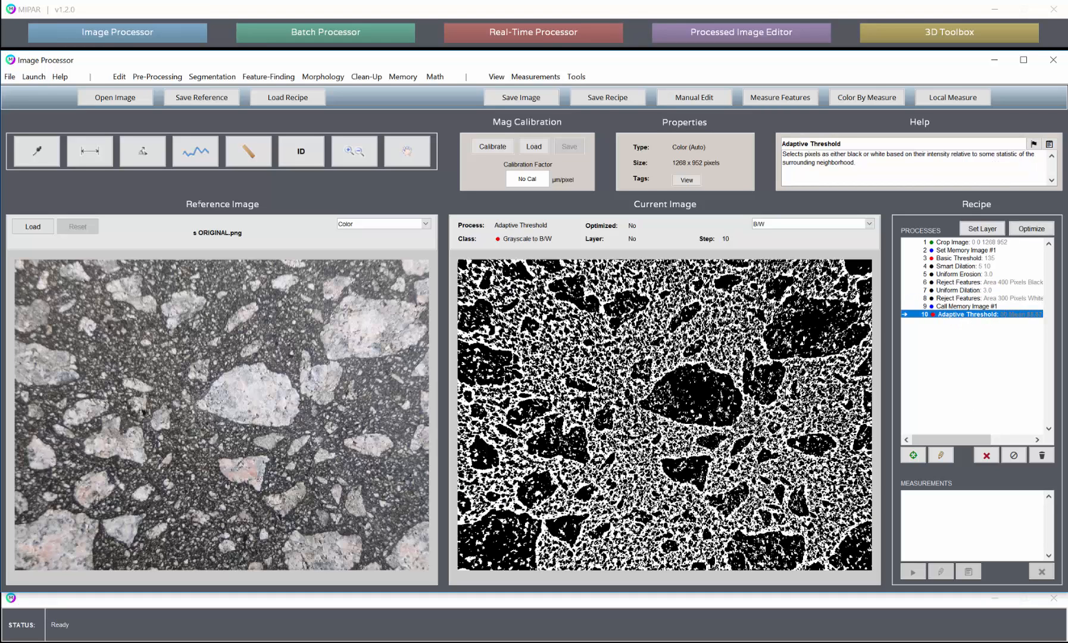
- Insert a Set Companion Image step directly after the 300-pixel Reject Features step
click(965, 298)
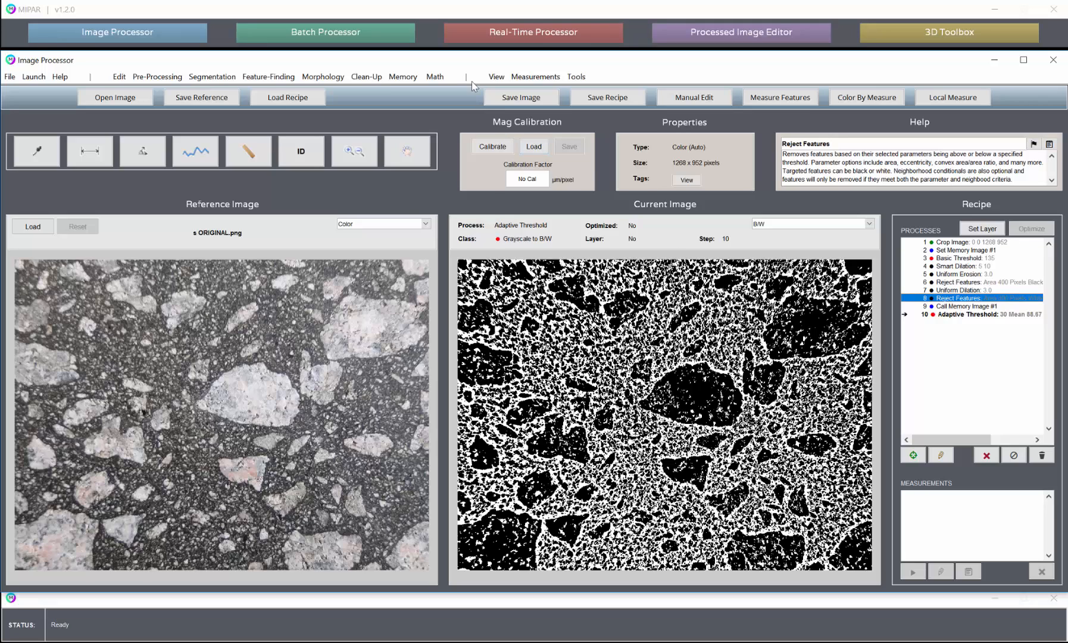
click(403, 77)
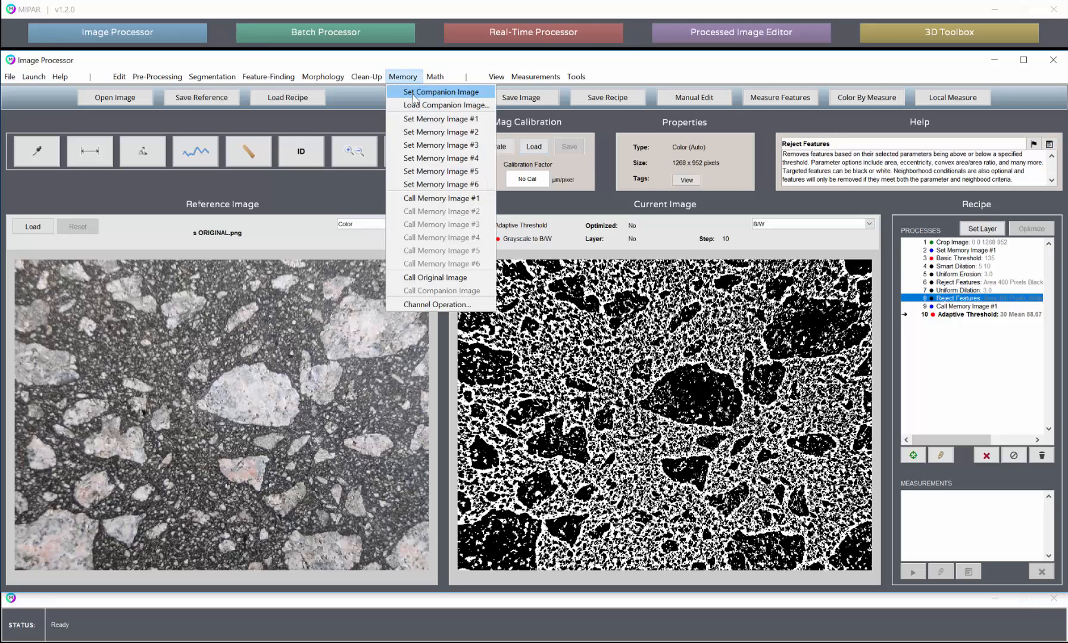
click(411, 92)
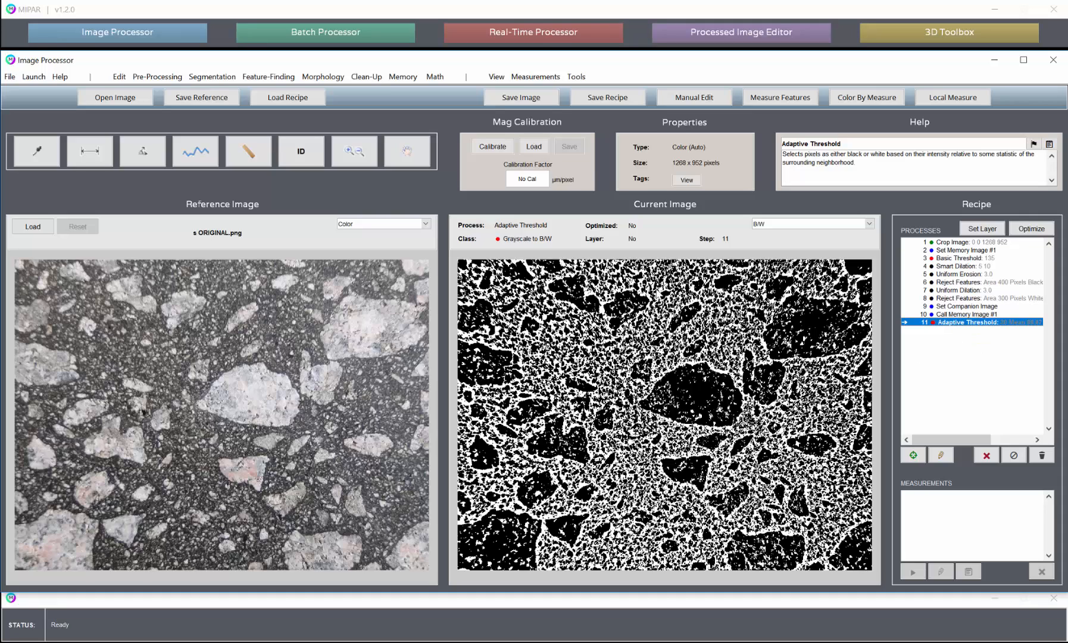
- Review the available memory and math operations, and compare the companion image with the Adaptive Threshold result
click(410, 79)
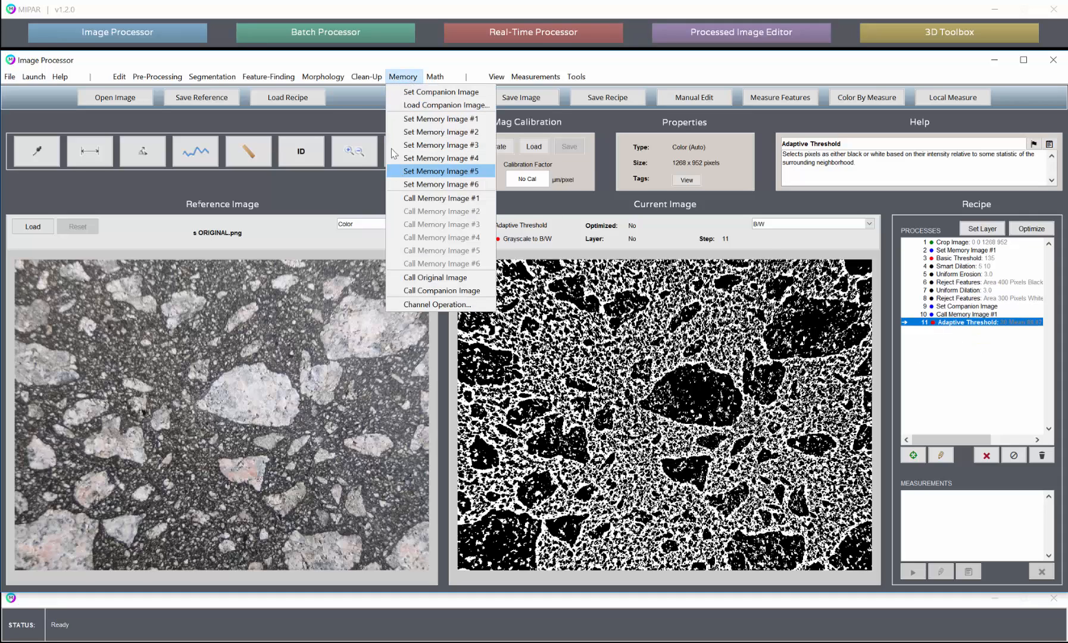
click(439, 77)
click(438, 75)
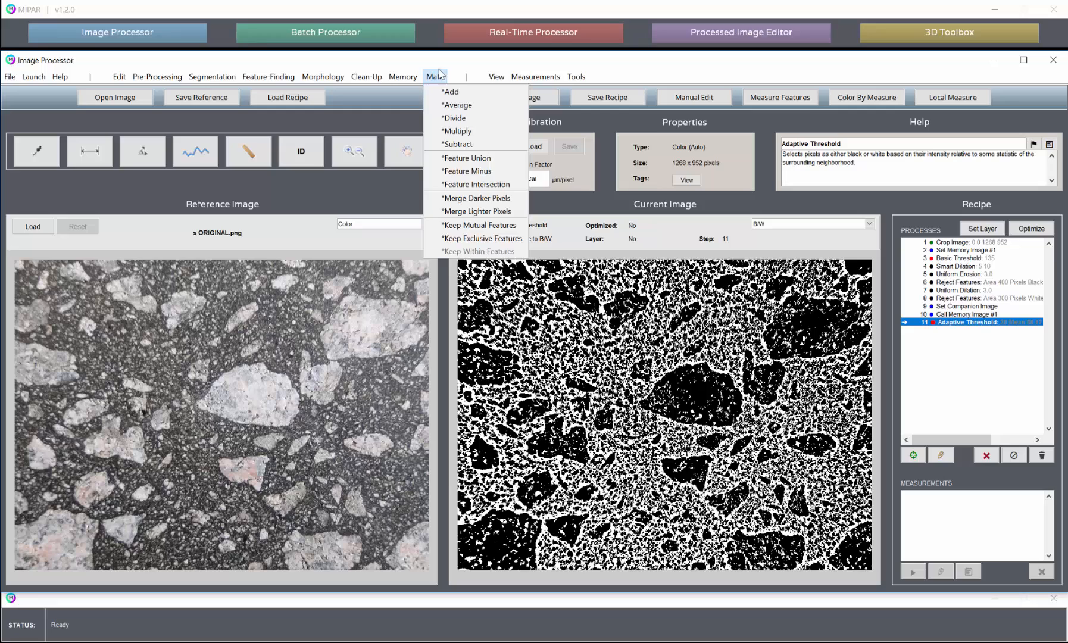
click(372, 173)
click(970, 306)
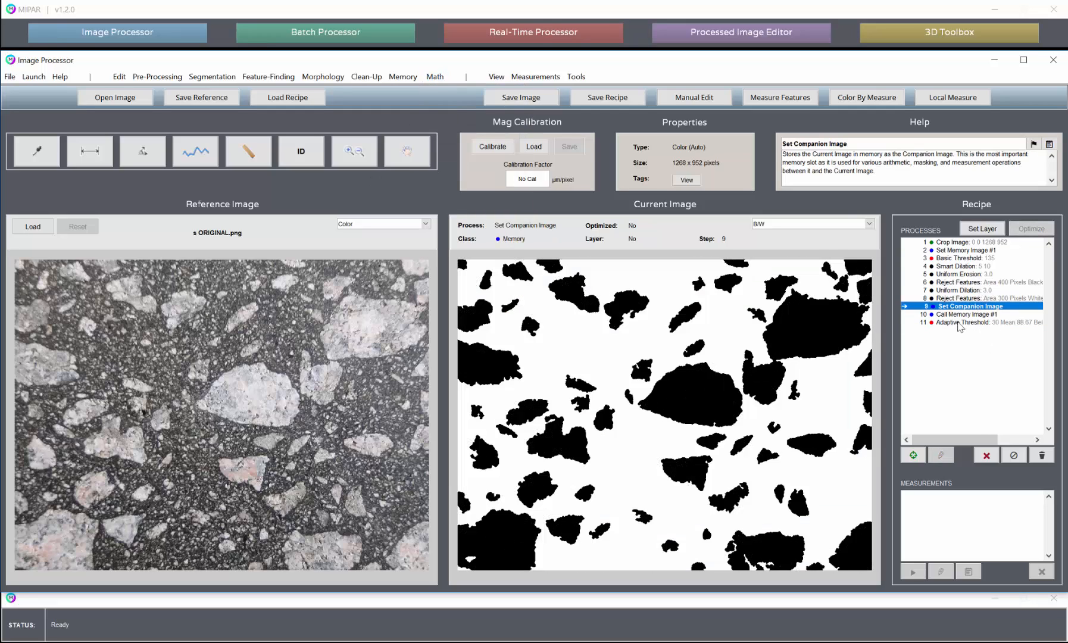
click(960, 322)
click(970, 306)
click(978, 323)
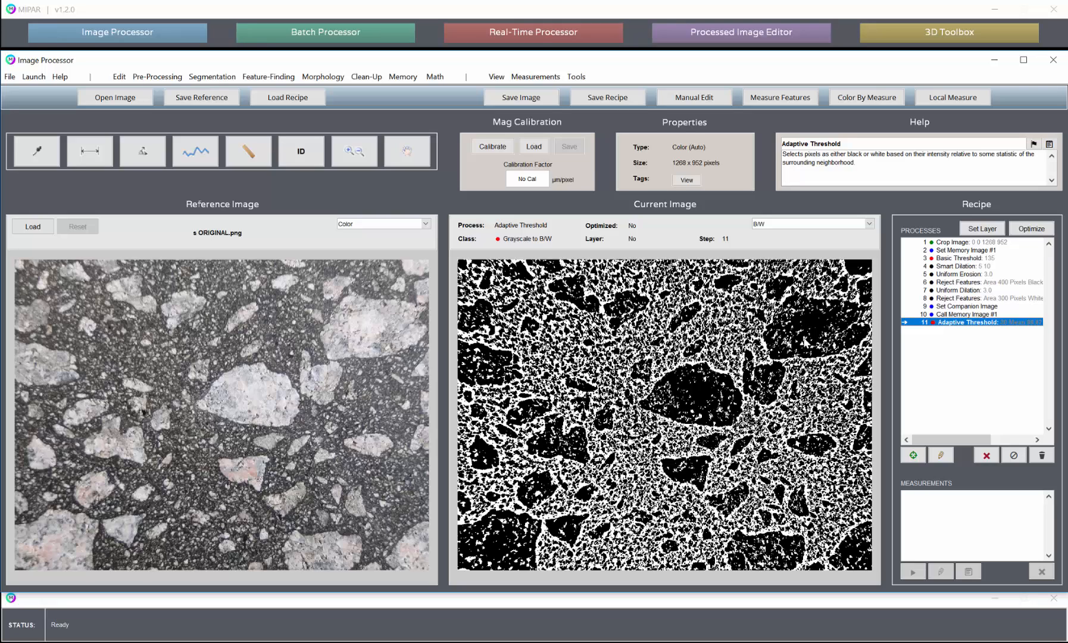
- Subtract the companion image's features from the Adaptive Threshold result with Feature Minus, and compare the images before and after the subtraction
click(415, 75)
mouse_move(435, 76)
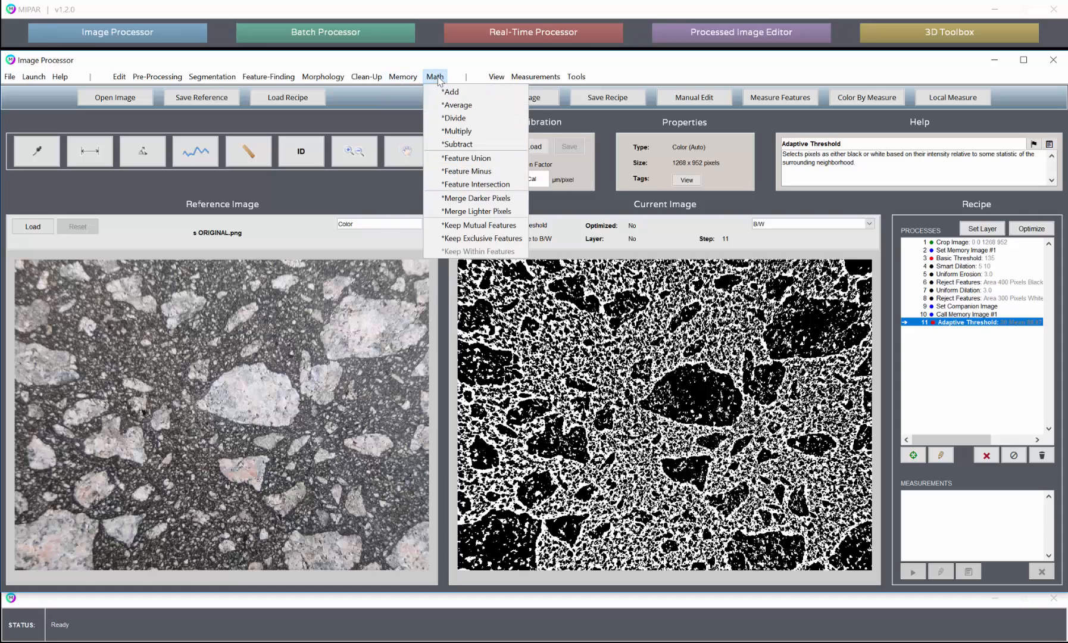
click(458, 172)
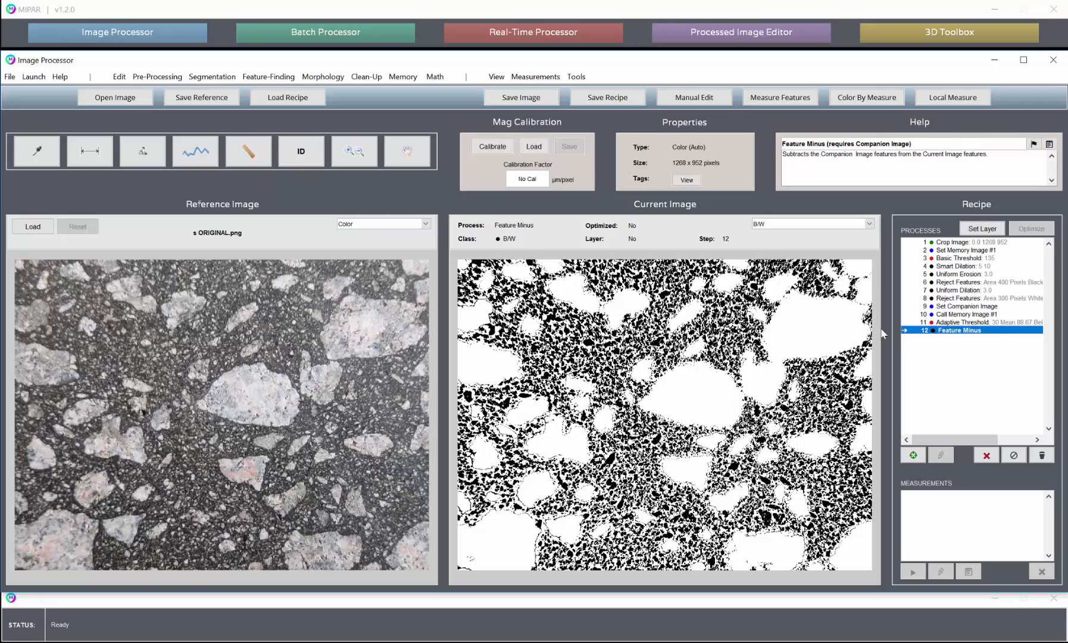
click(964, 323)
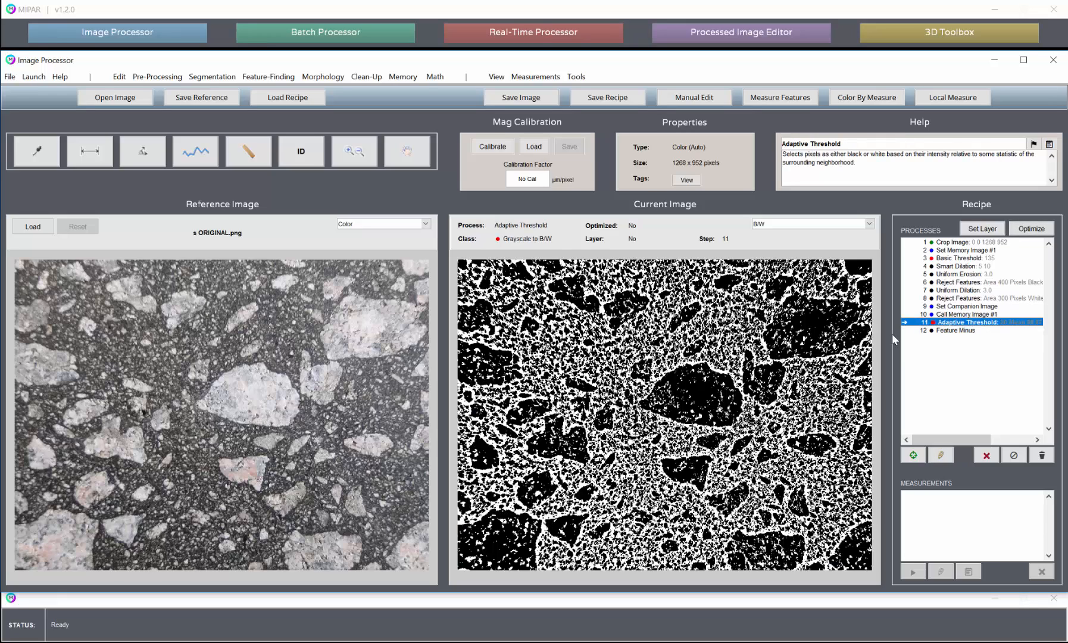
click(975, 330)
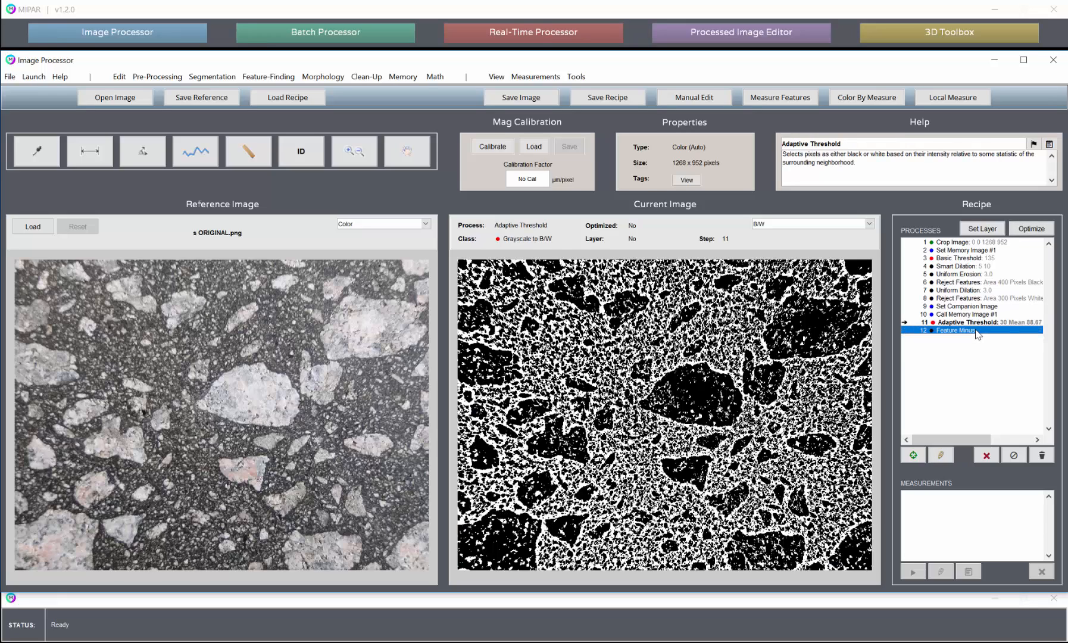
- Insert a Uniform Dilation with a depth of 2 between the 300-pixel Reject Features and Set Companion Image steps
click(973, 298)
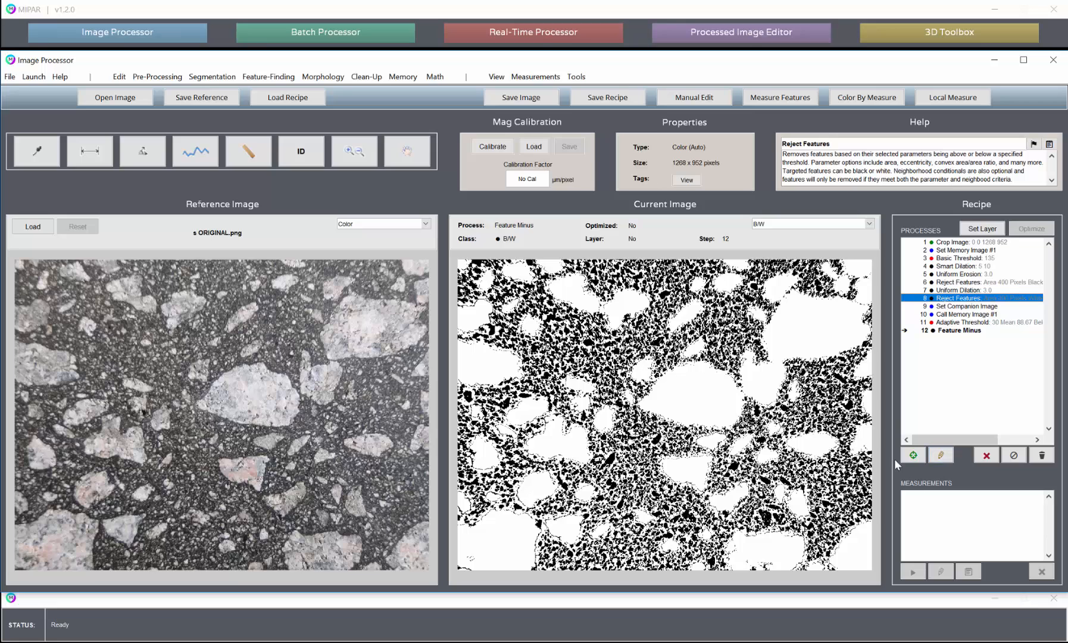
click(333, 78)
mouse_move(350, 91)
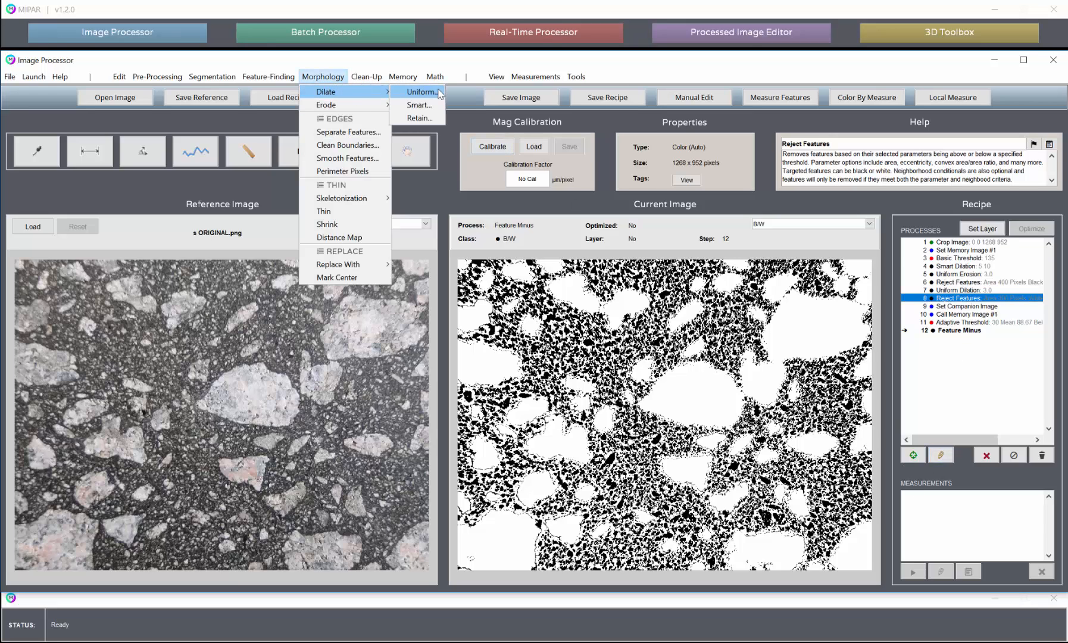
click(432, 94)
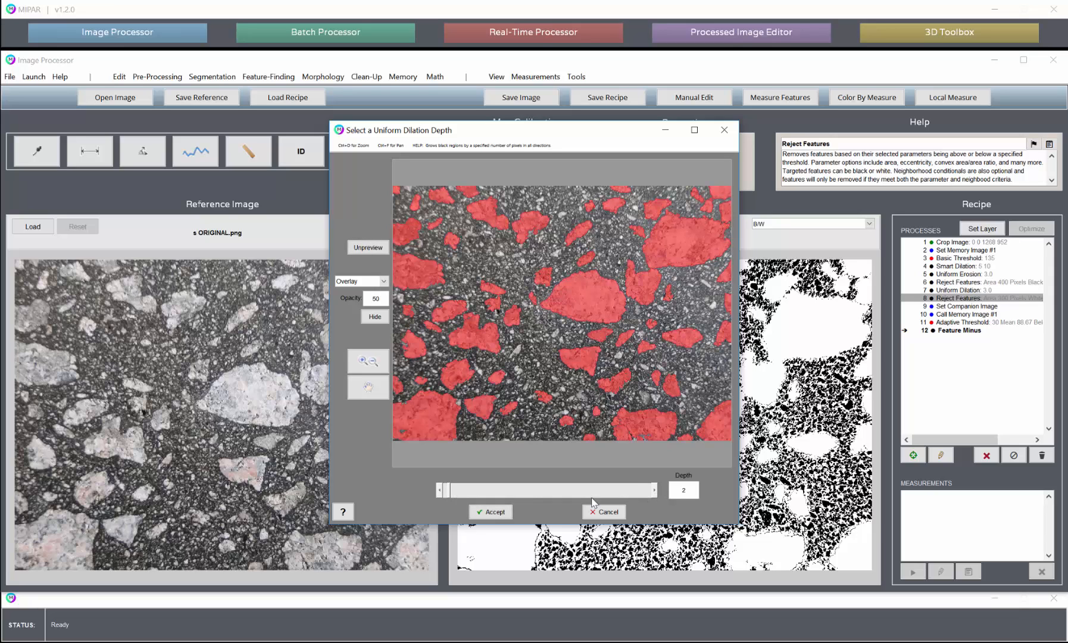
click(502, 513)
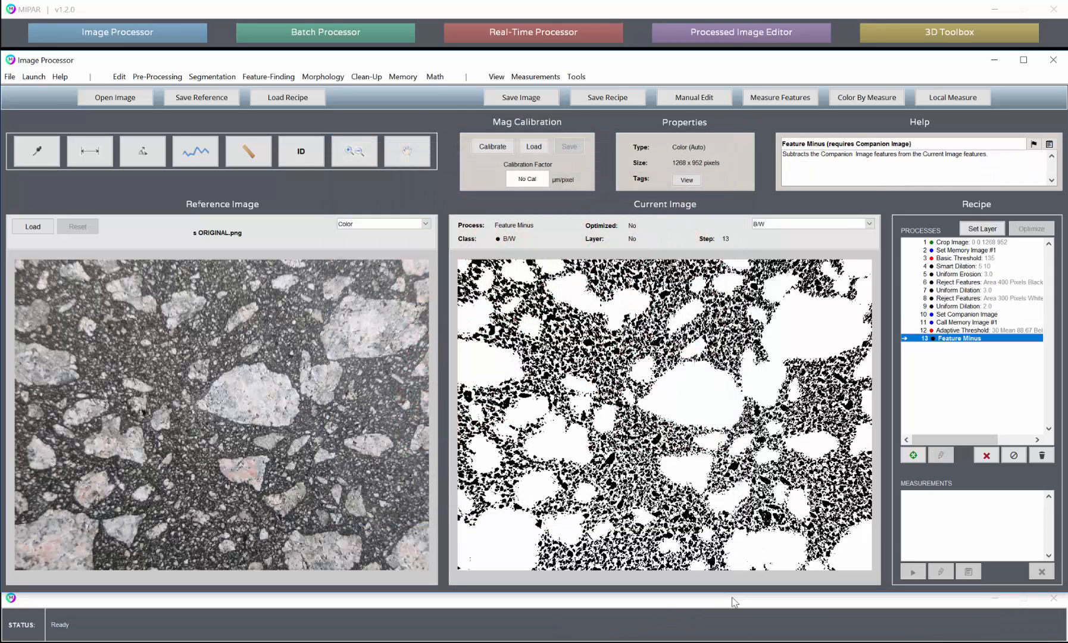
- Compare the images at the Set Companion Image, Adaptive Threshold, Feature Minus and depth-2 Uniform Dilation steps
click(965, 316)
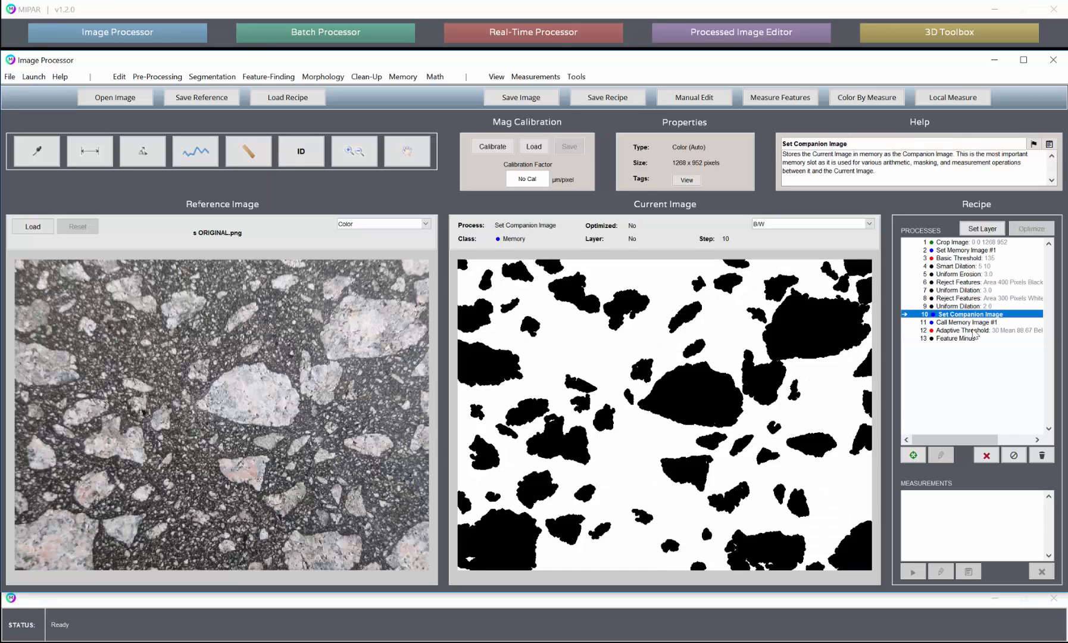
click(972, 331)
click(961, 339)
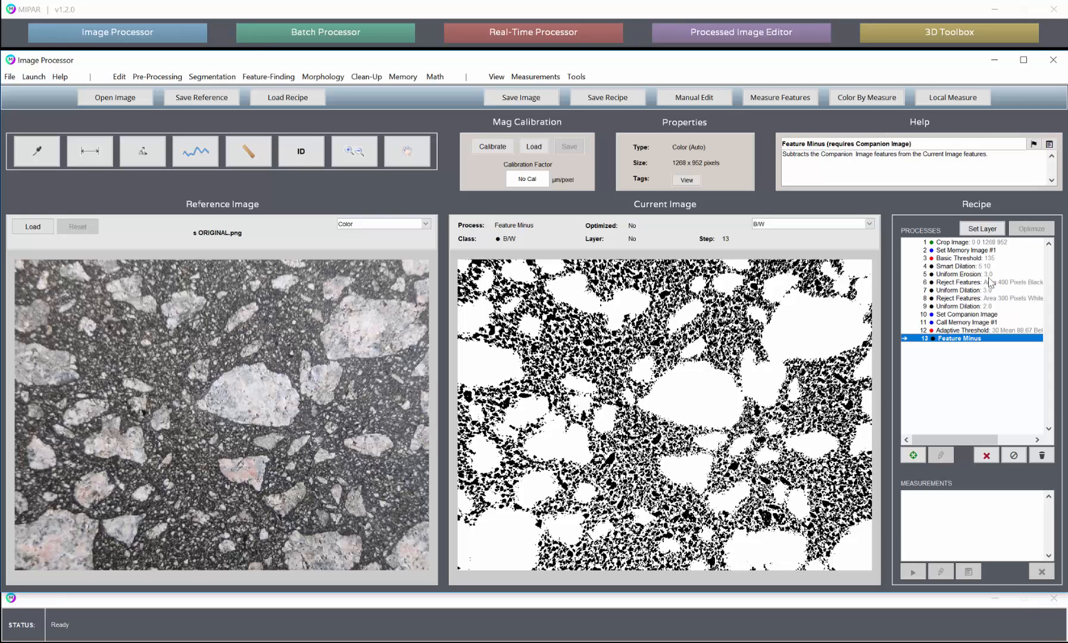
click(979, 298)
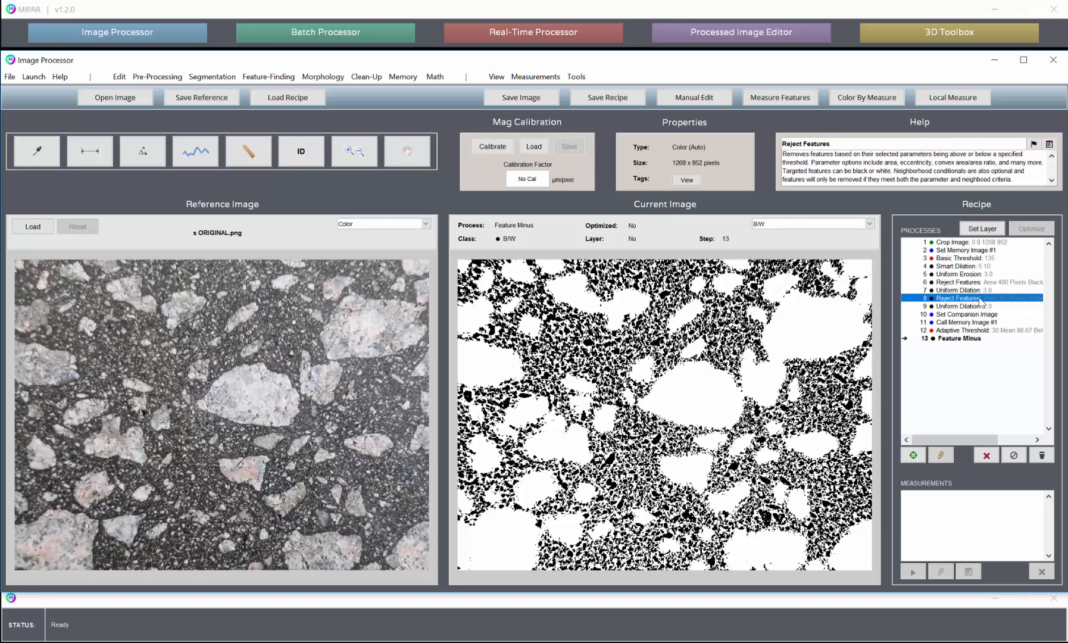
click(965, 307)
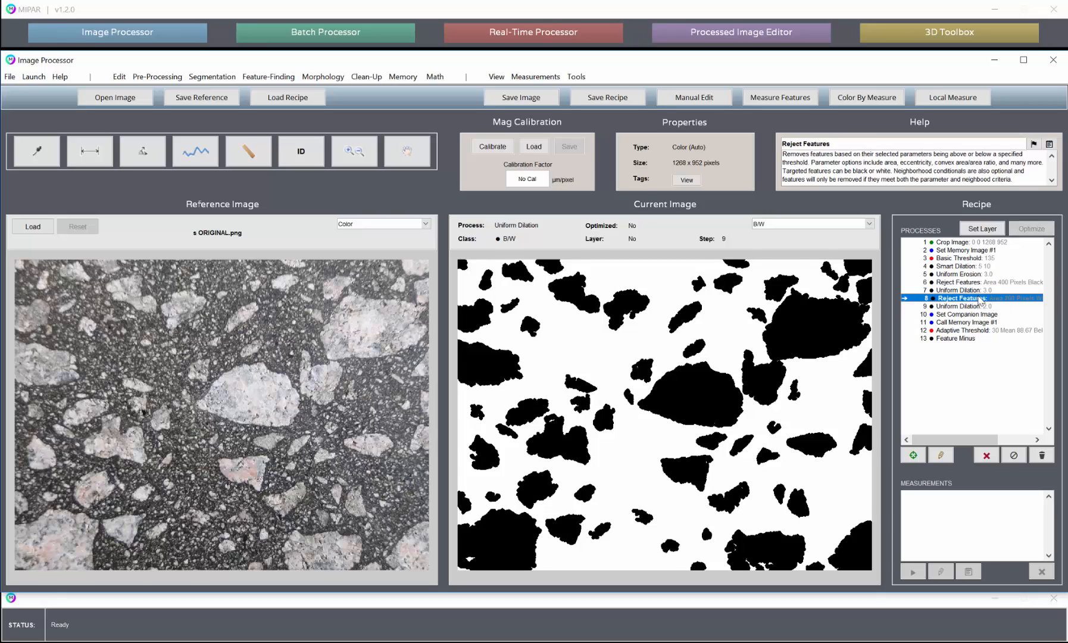
- Set the 300-pixel Reject Features result as a red layer named Large
click(980, 298)
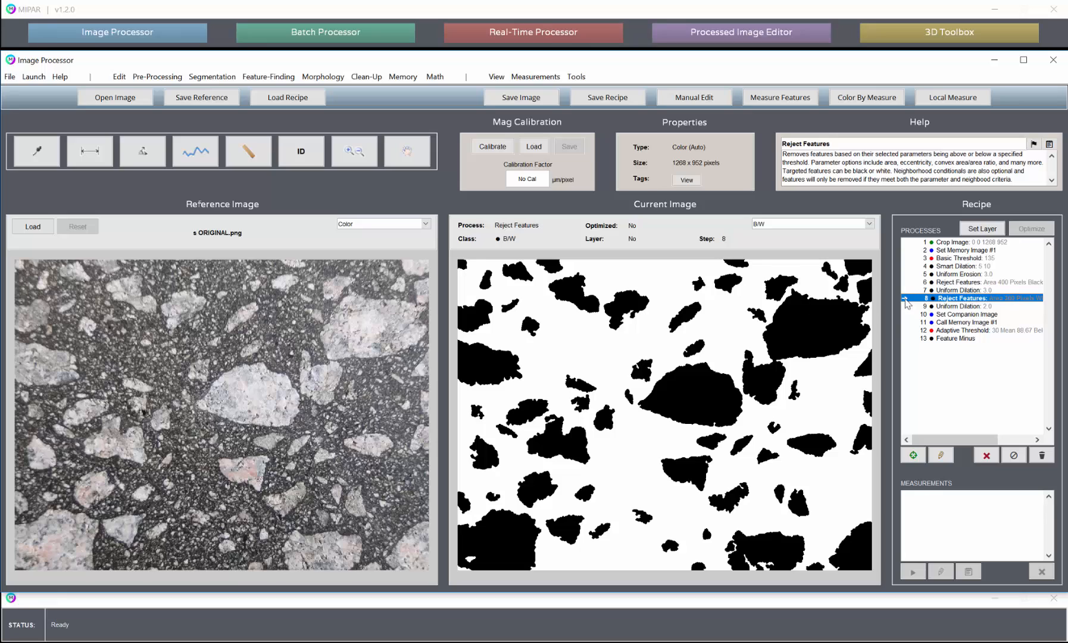
click(986, 231)
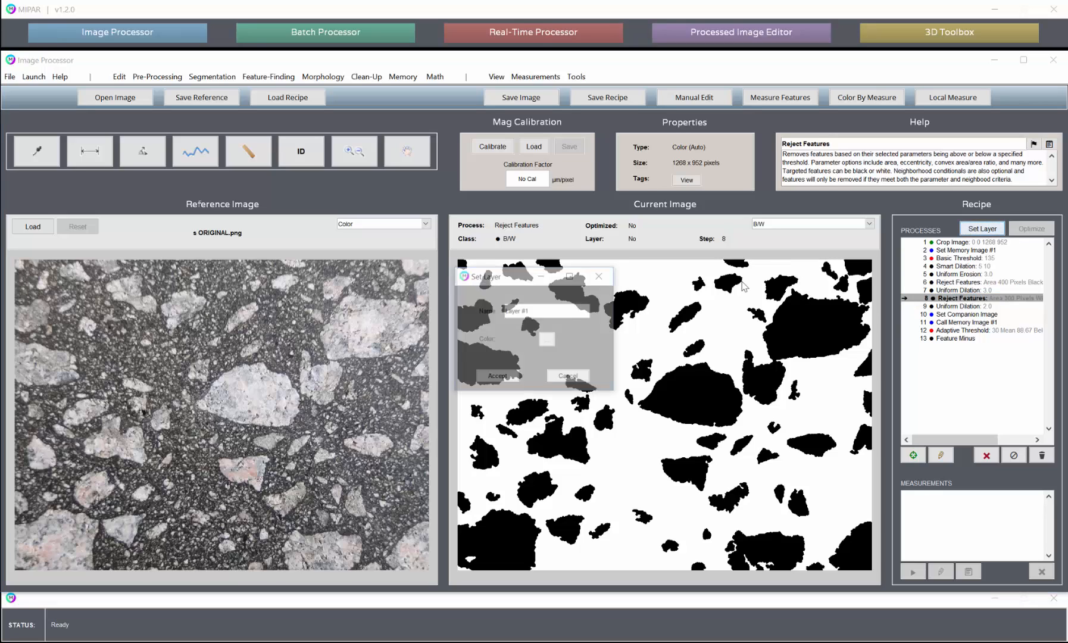
text(L)
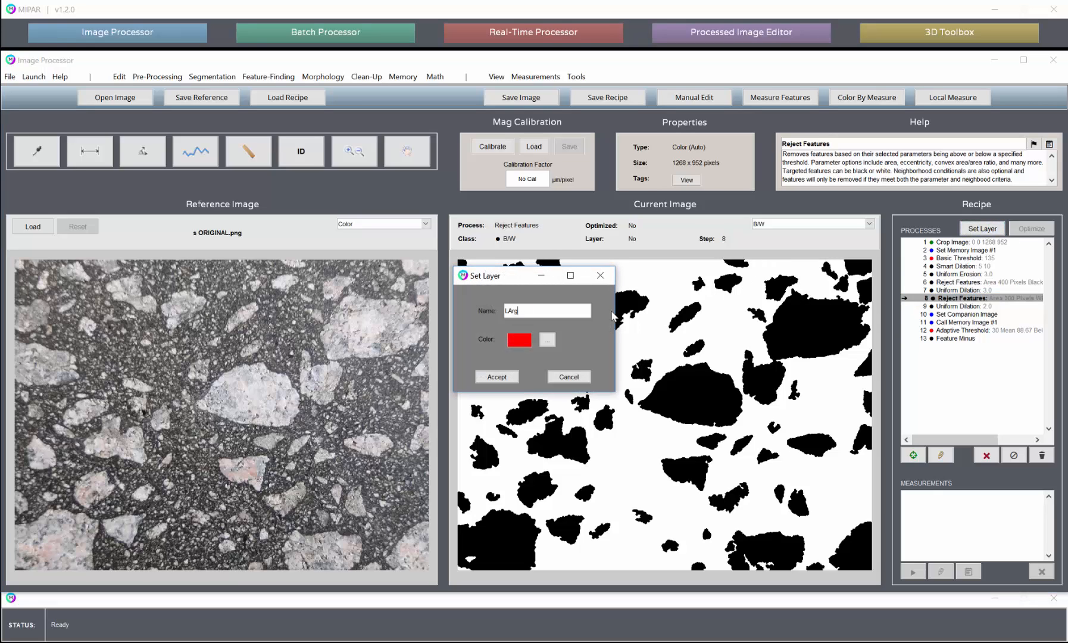
text(arge)
click(499, 377)
- Set the Feature Minus result as a green layer named Small
click(948, 341)
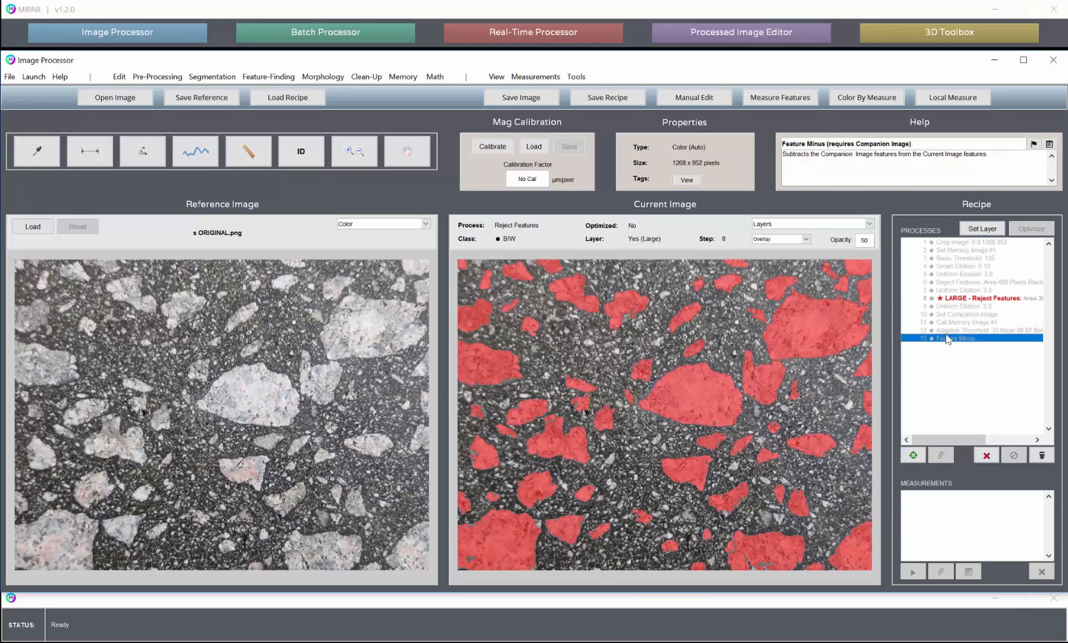
click(982, 229)
text(SDma)
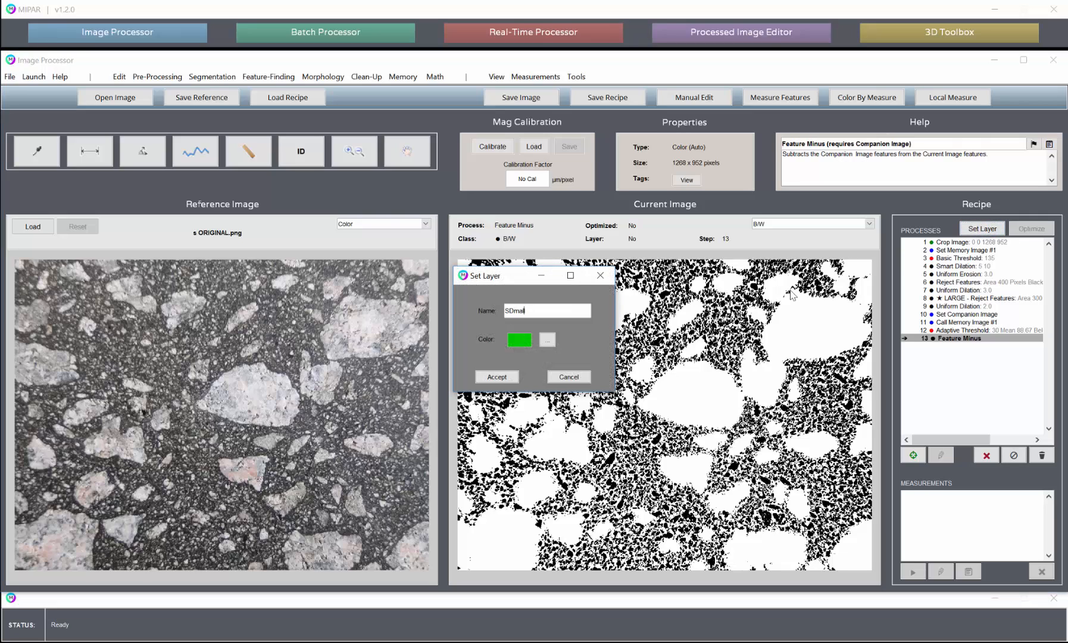
text(ll)
click(497, 377)
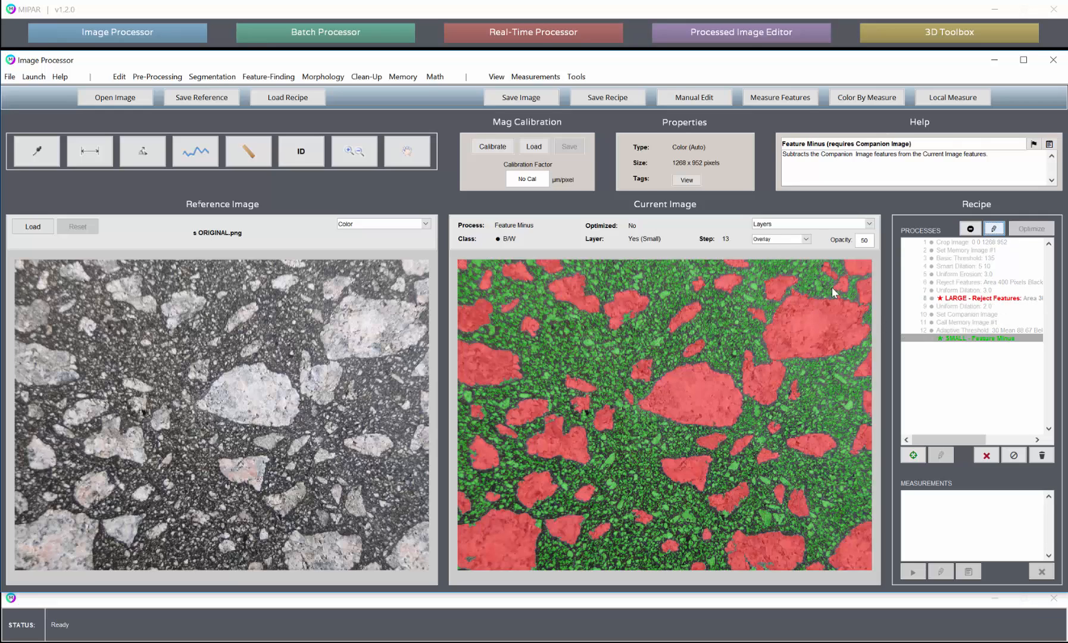
- Review the Large and Small layer steps in the recipe, and display the image at the Crop Image step
click(972, 302)
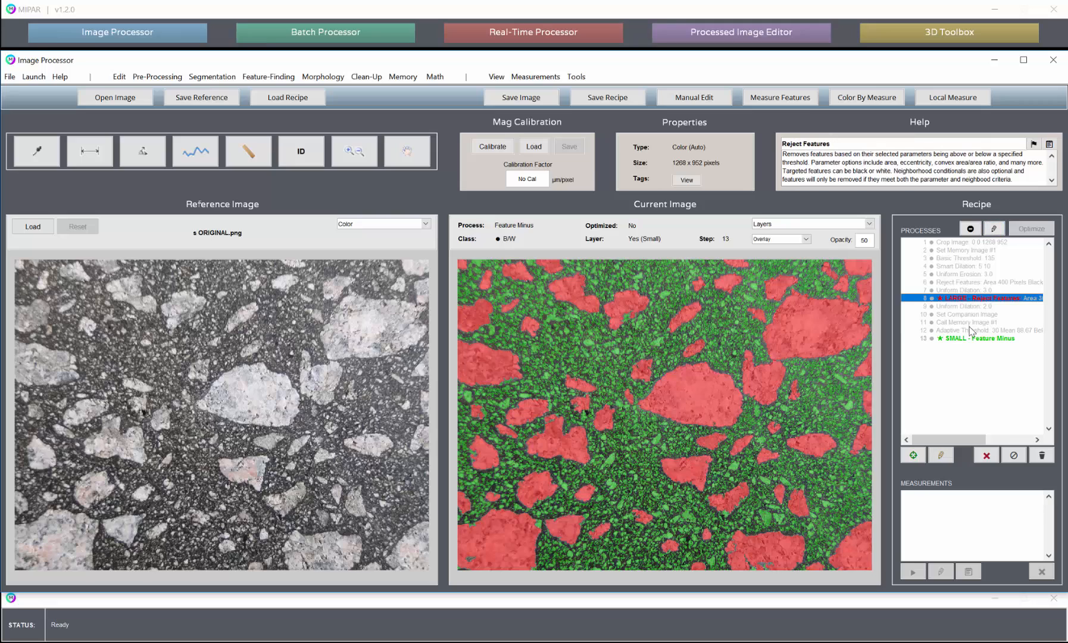
click(970, 338)
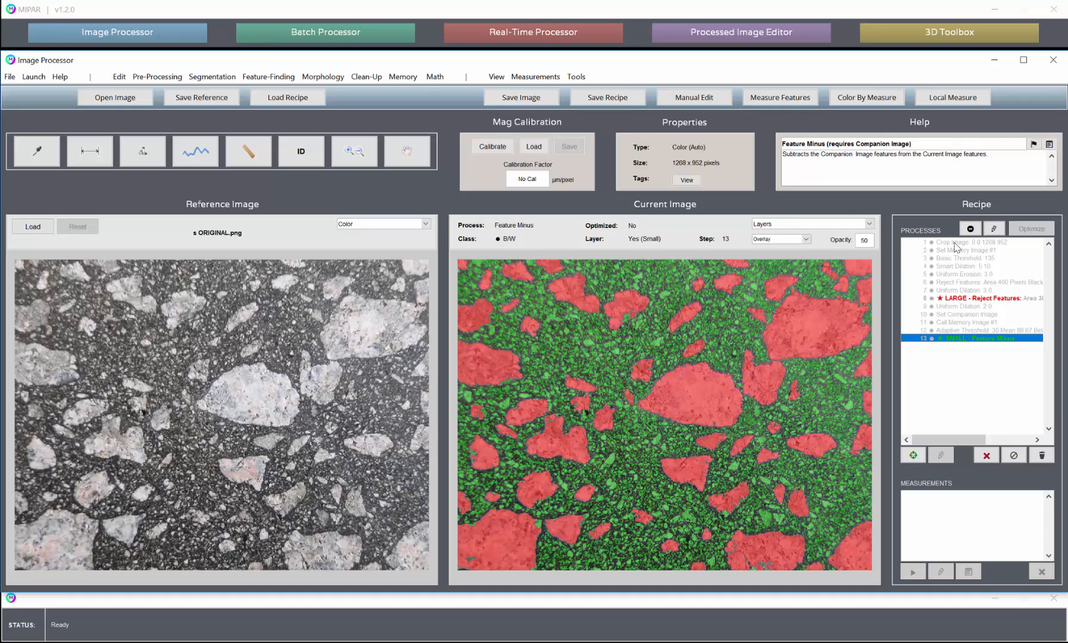
click(960, 244)
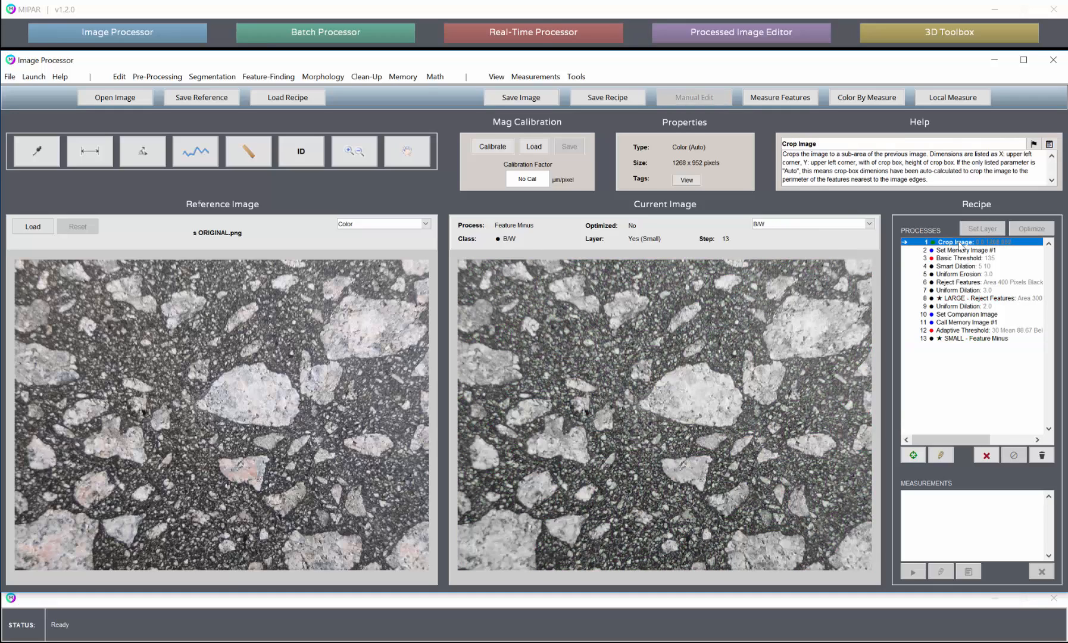